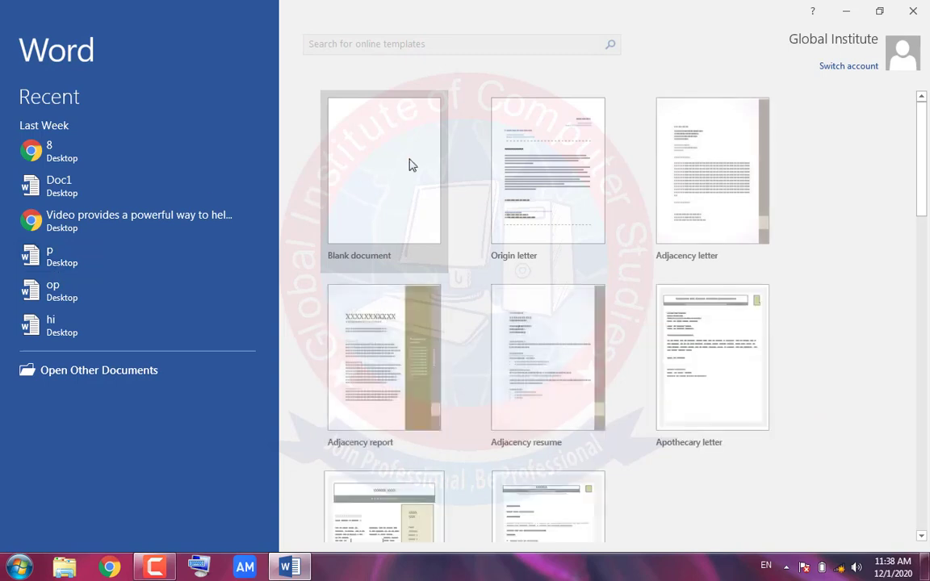
Create a blank document and zoom the page to 100%
click(411, 161)
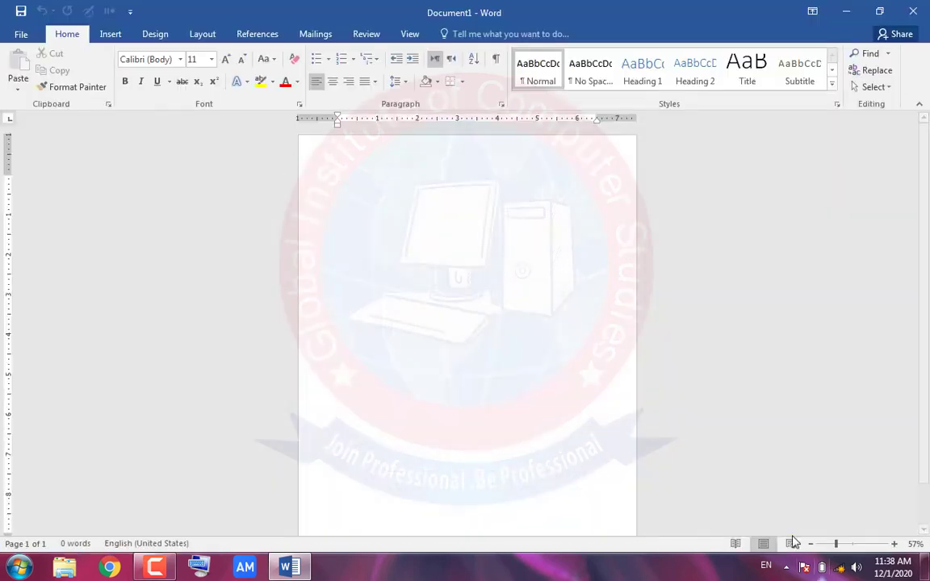
click(896, 544)
click(896, 544)
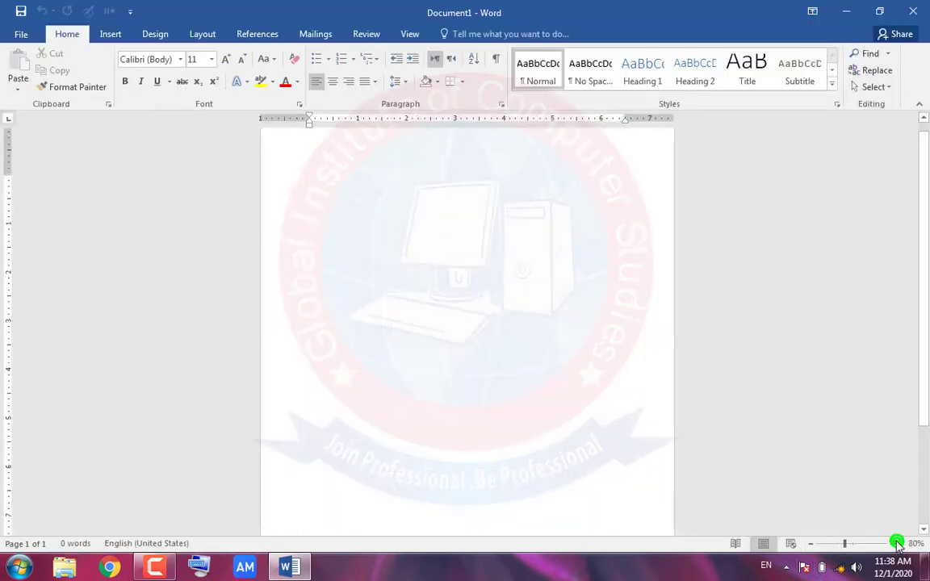
click(896, 544)
click(896, 544)
click(896, 544)
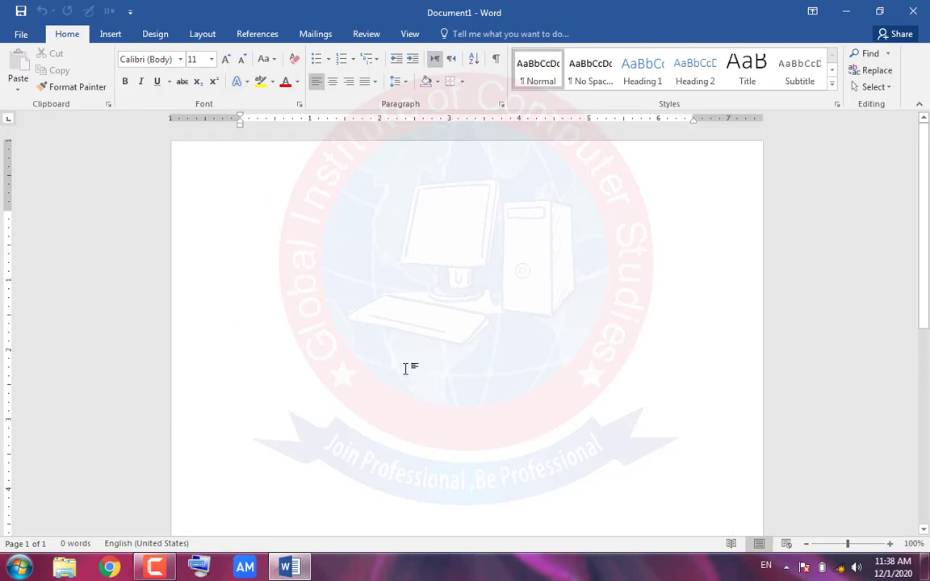
Insert the built-in Slice (Light) cover page and replace its document title with HFVHVHKVJH
click(108, 37)
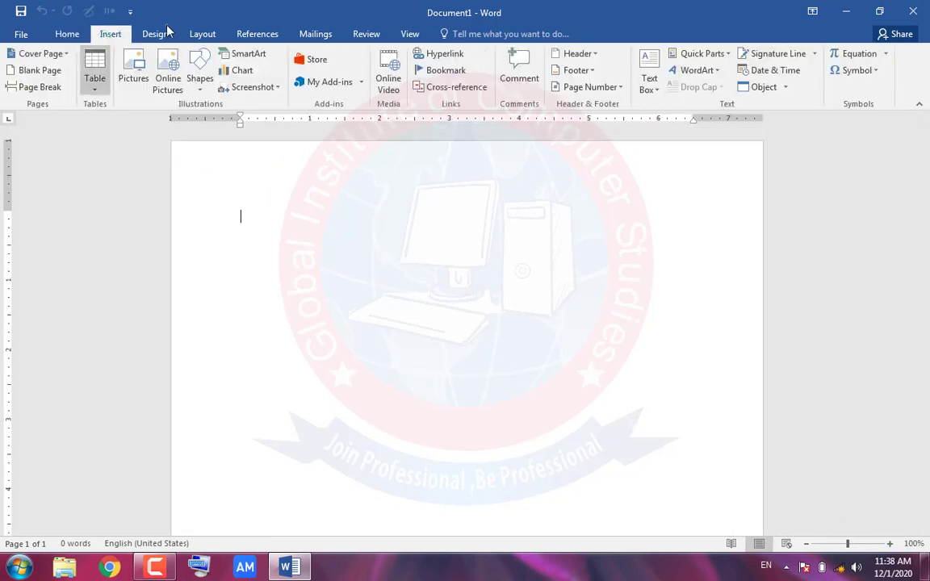
click(63, 55)
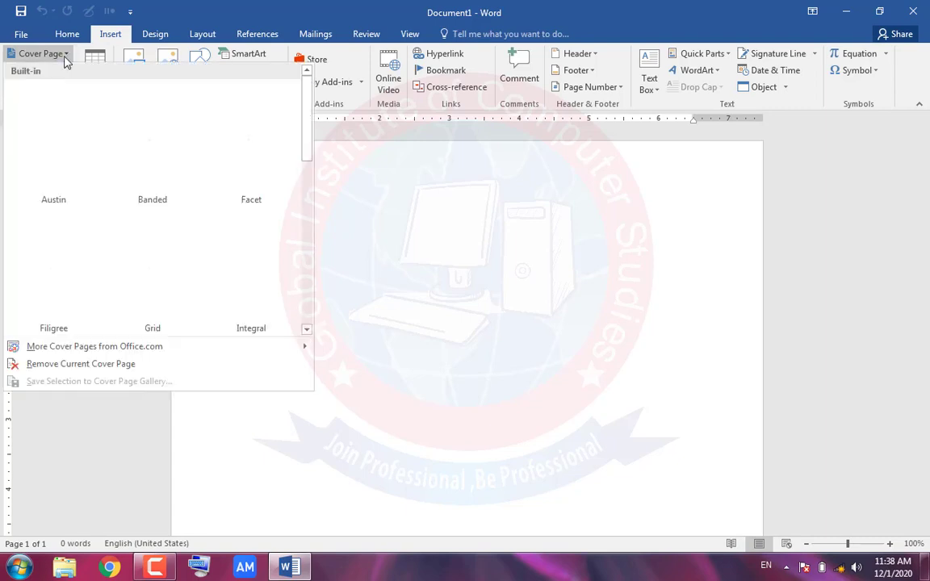
scroll(207, 189, down, 5)
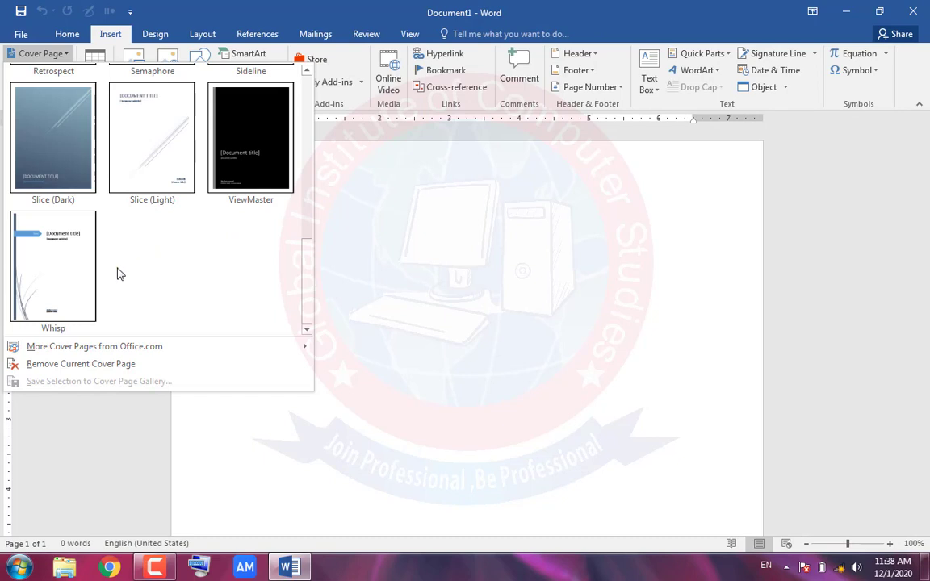
click(142, 172)
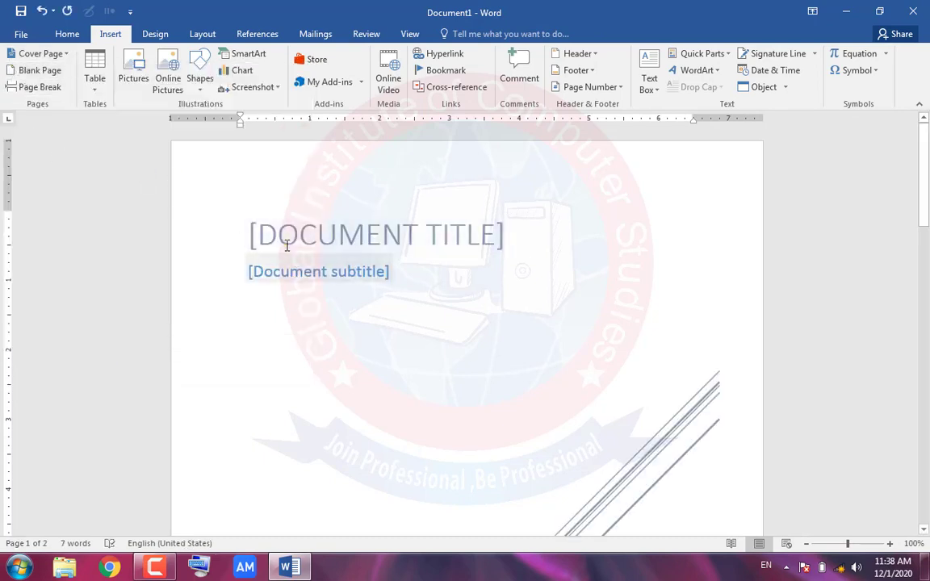
click(361, 234)
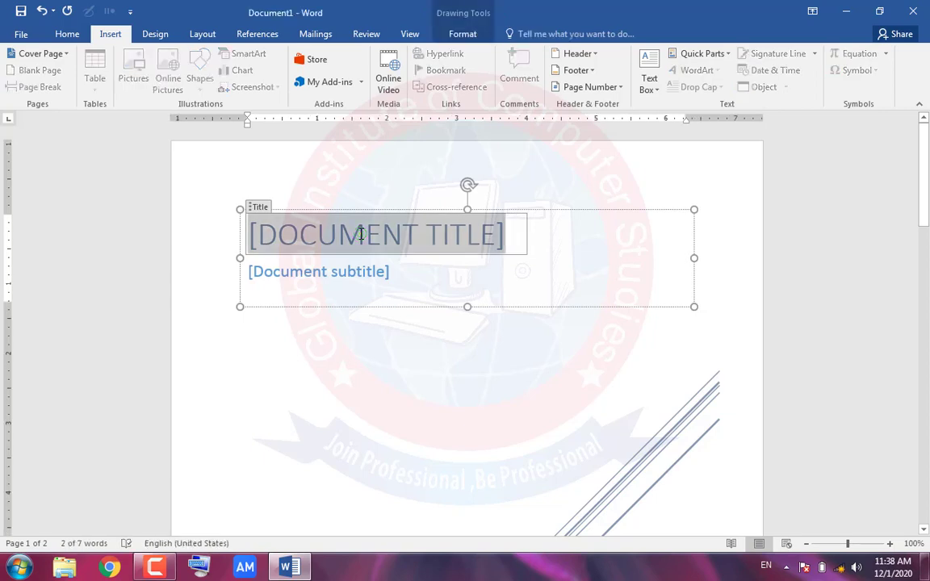
text(HFVHVHKVJH)
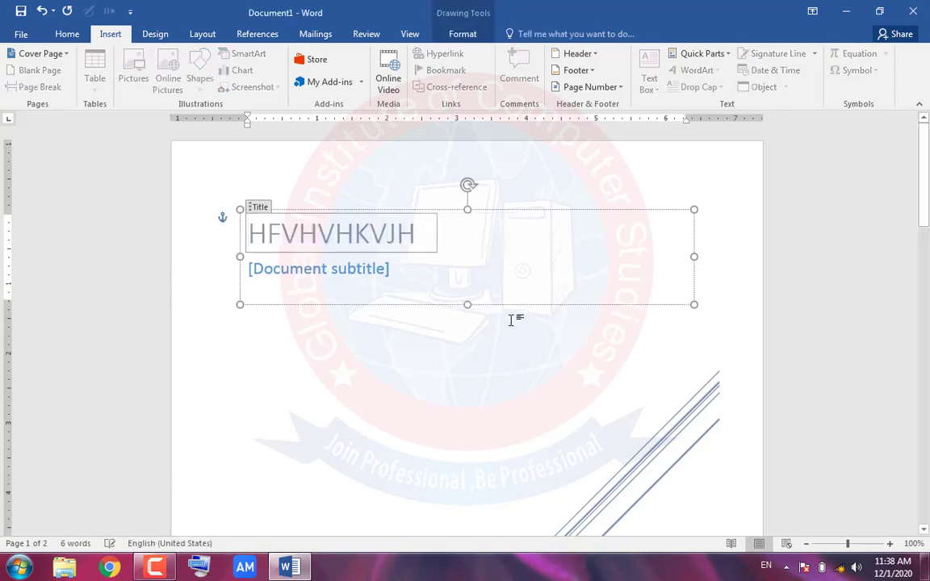
Change the shape of the cover page's title text box to the heart from the basic shapes
click(498, 210)
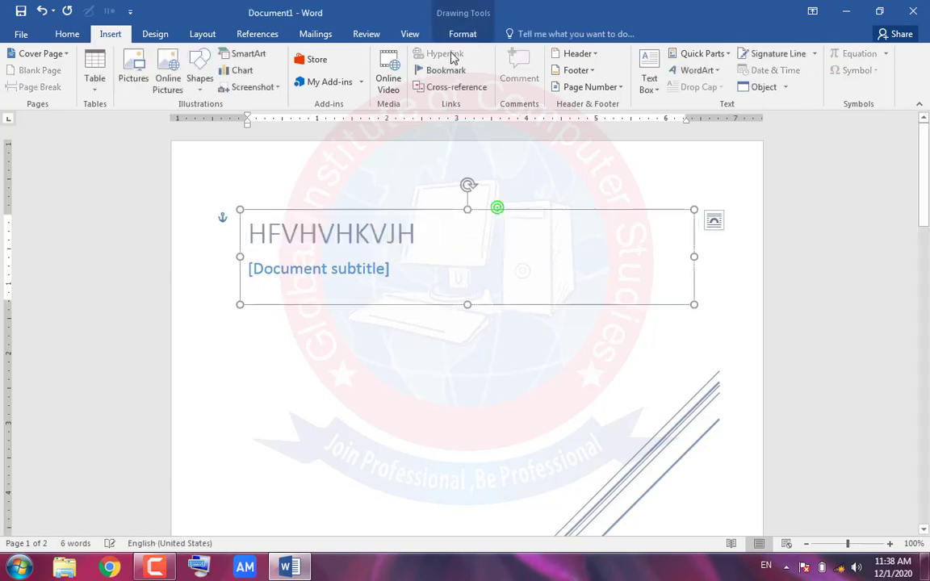
click(462, 34)
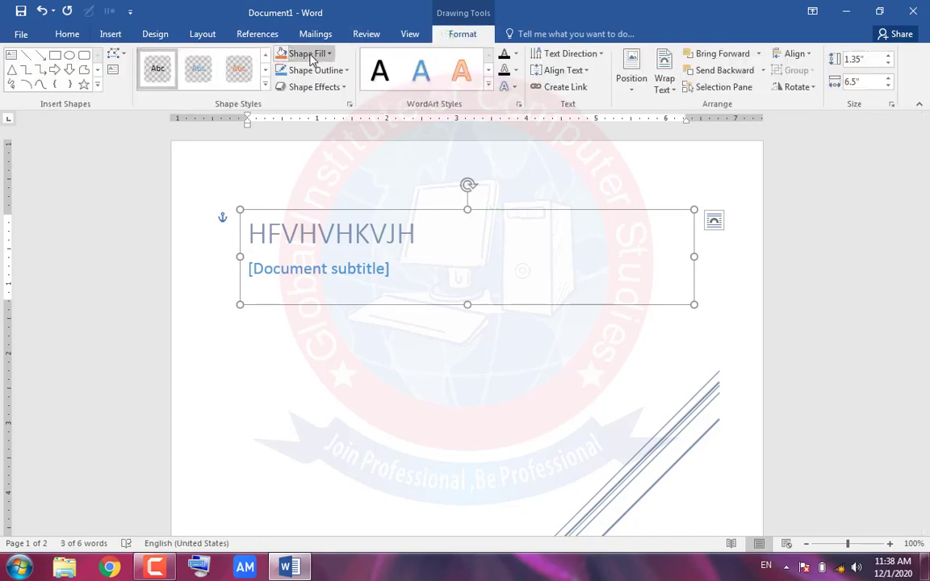
click(115, 53)
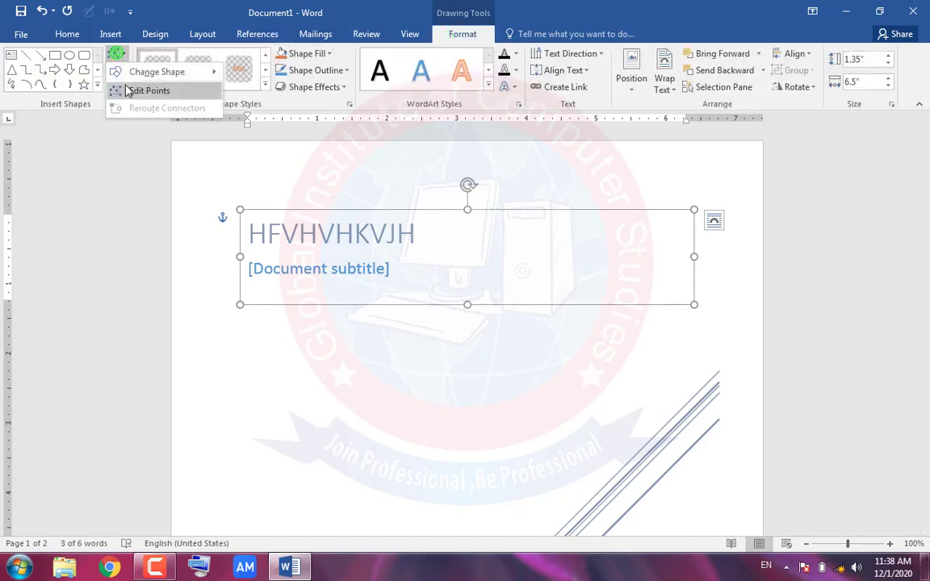
mouse_move(136, 71)
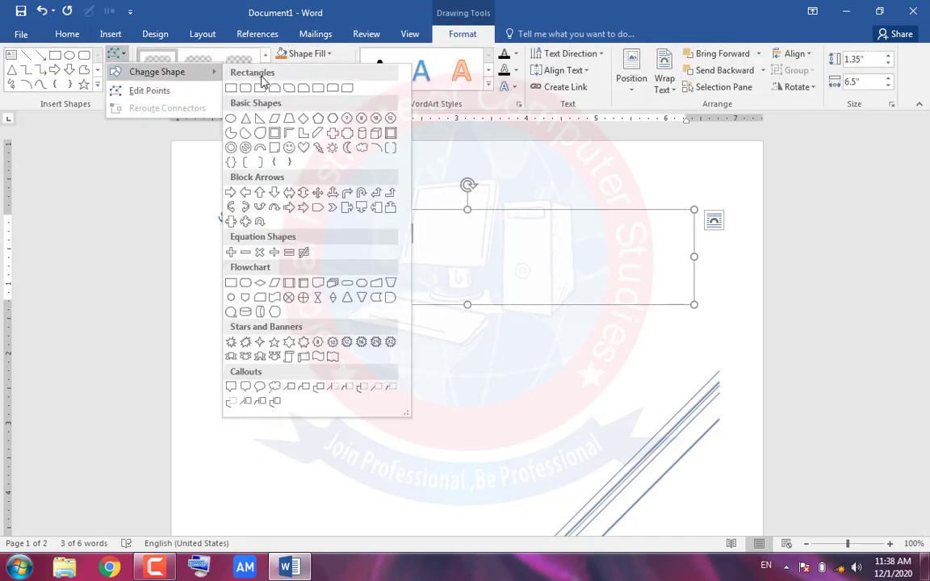
click(300, 148)
click(363, 418)
scroll(446, 440, down, 5)
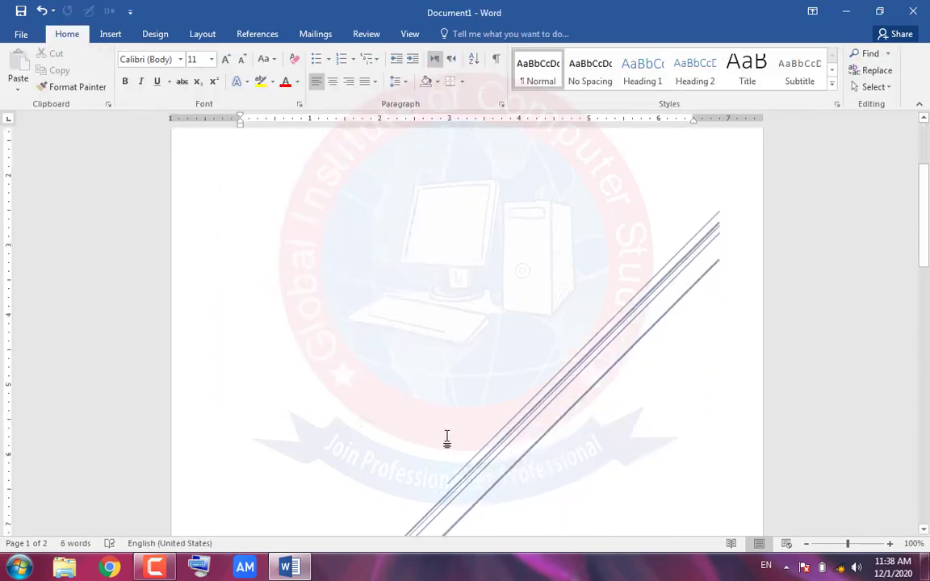
click(443, 390)
scroll(443, 395, down, 5)
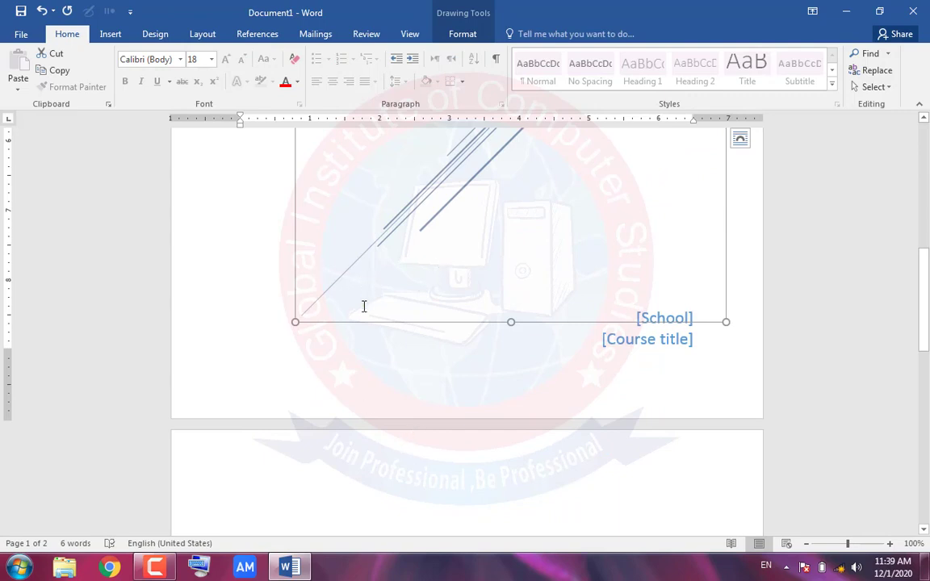
scroll(363, 307, up, 10)
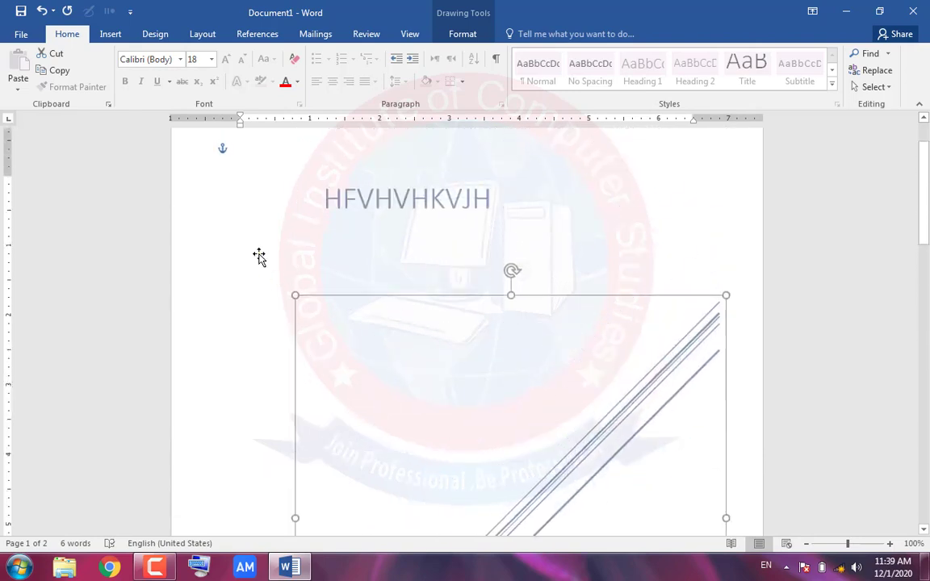
Create another new blank document
click(21, 34)
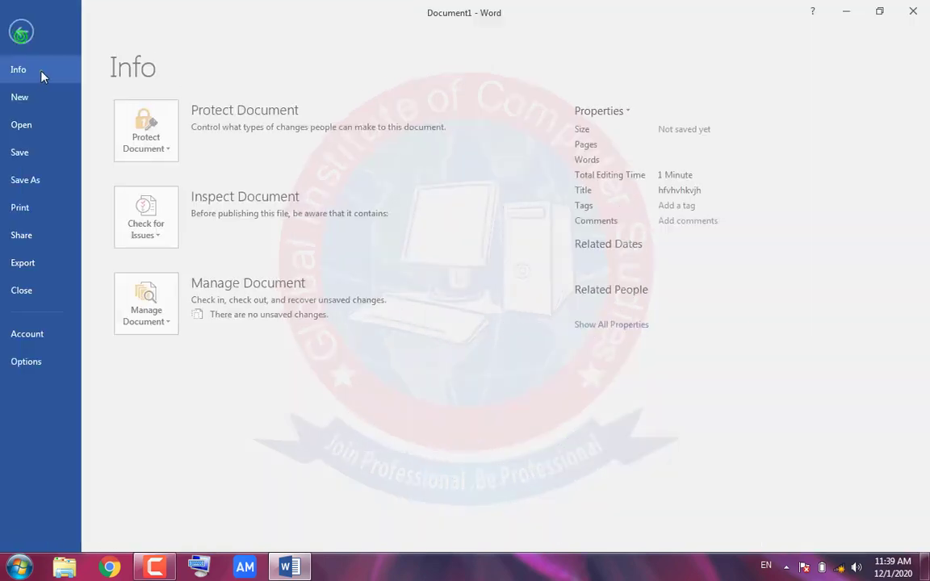
click(30, 98)
click(168, 235)
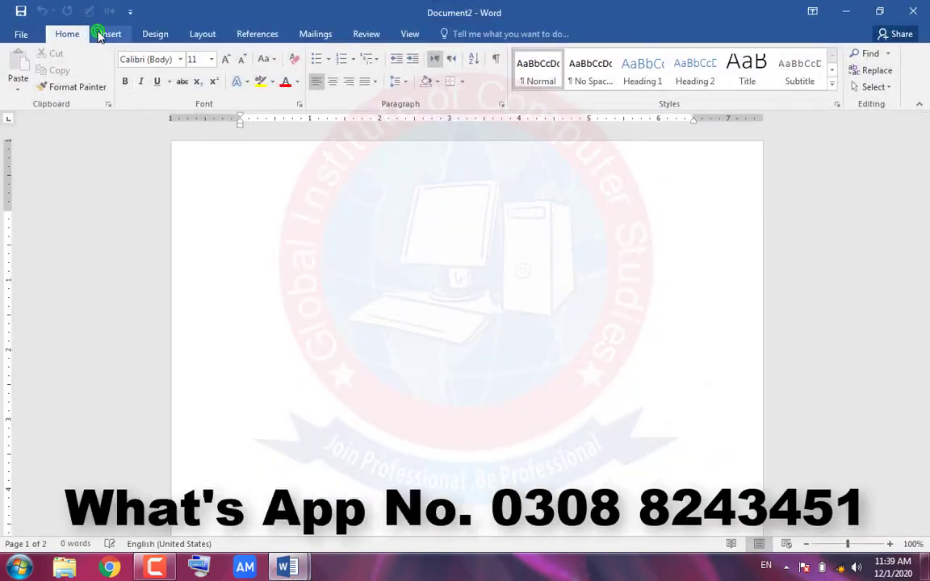
Insert blank pages into the new document until it has five pages
click(98, 33)
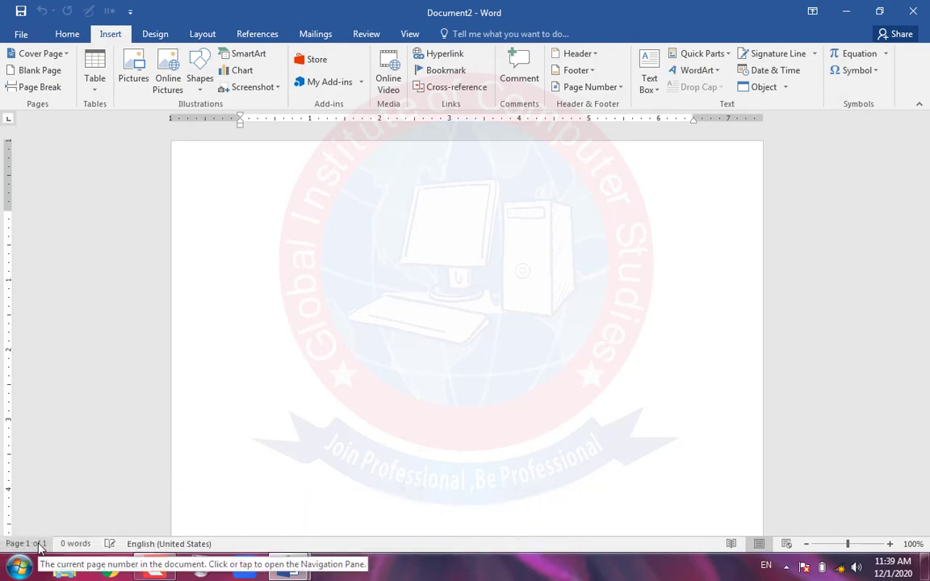
click(28, 70)
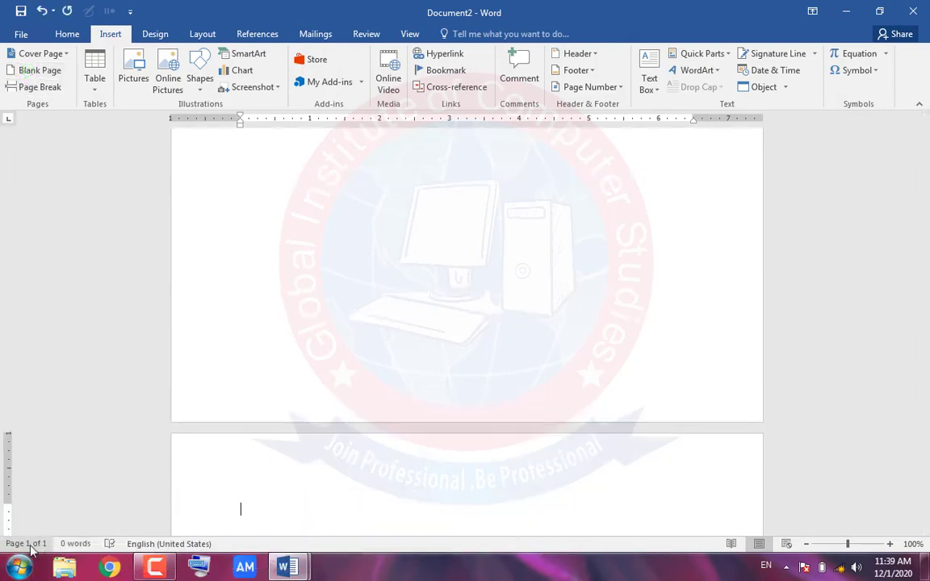
scroll(286, 286, down, 5)
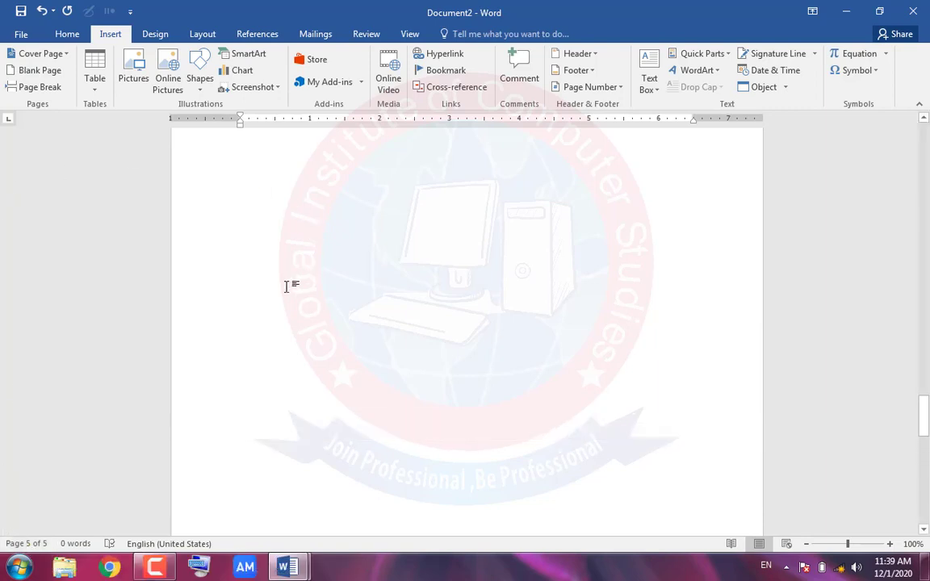
Generate seven paragraphs of sample text at the start of page 4 with =rand(7)
scroll(286, 285, up, 10)
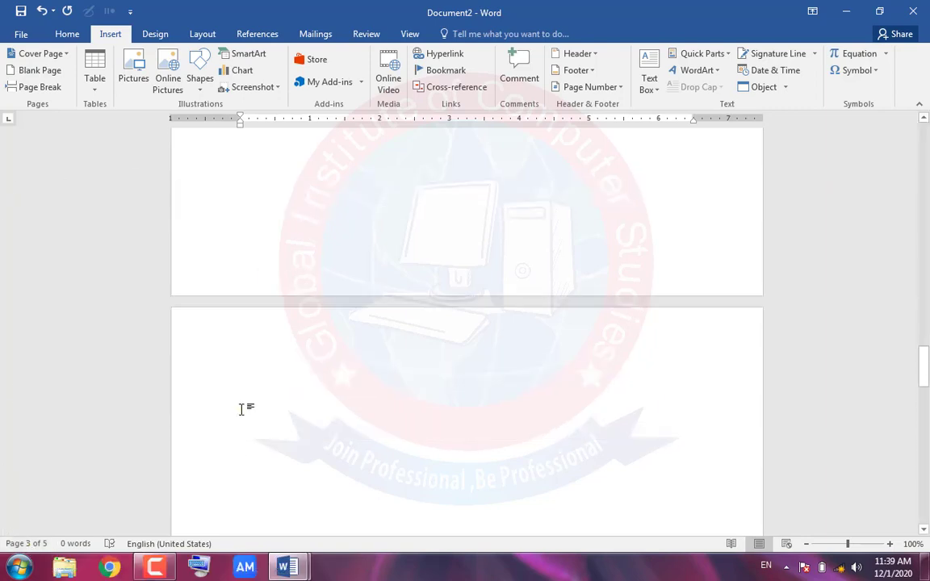
click(239, 316)
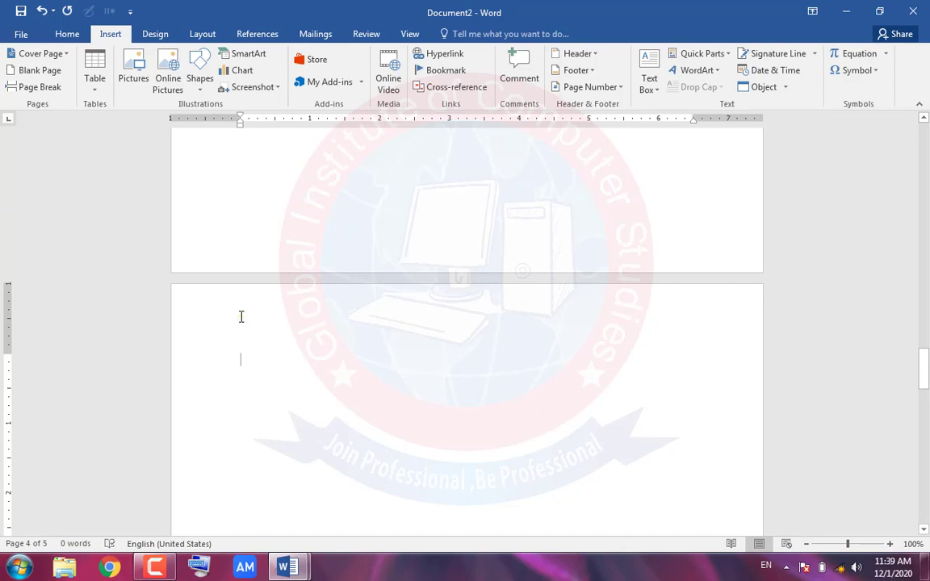
text(=rand(7)
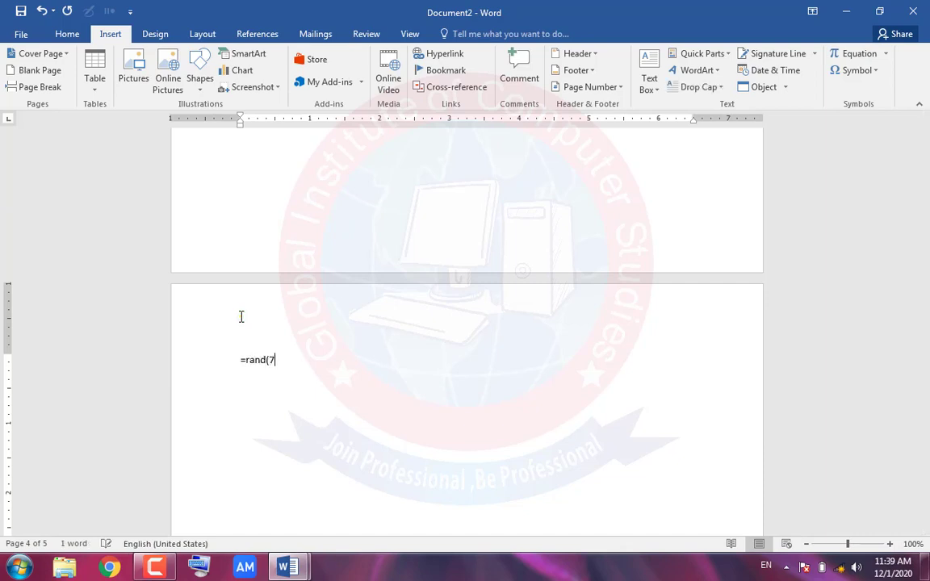
text())
key(Return)
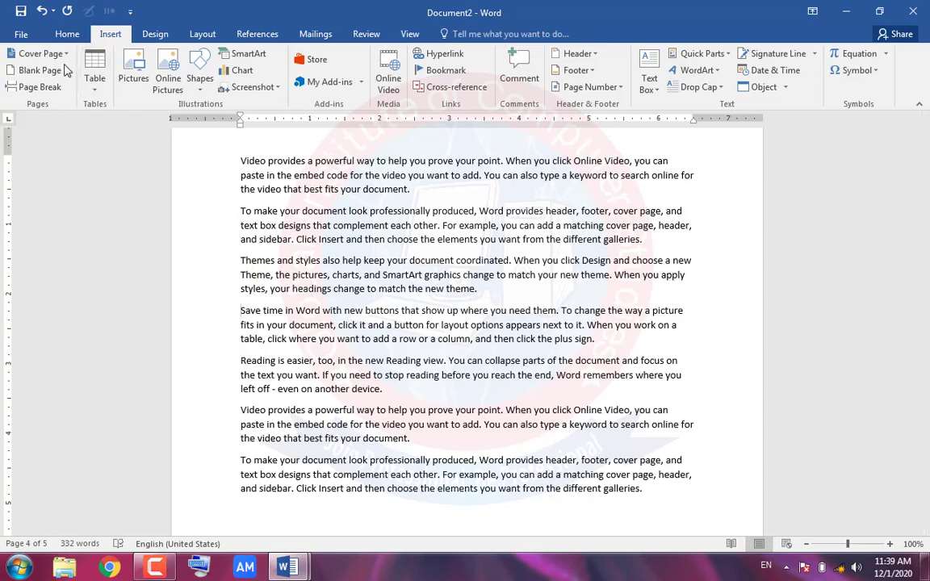
Insert a page break before the paragraph starting "Save time in Word" and check how the text is split
click(38, 88)
scroll(346, 393, down, 8)
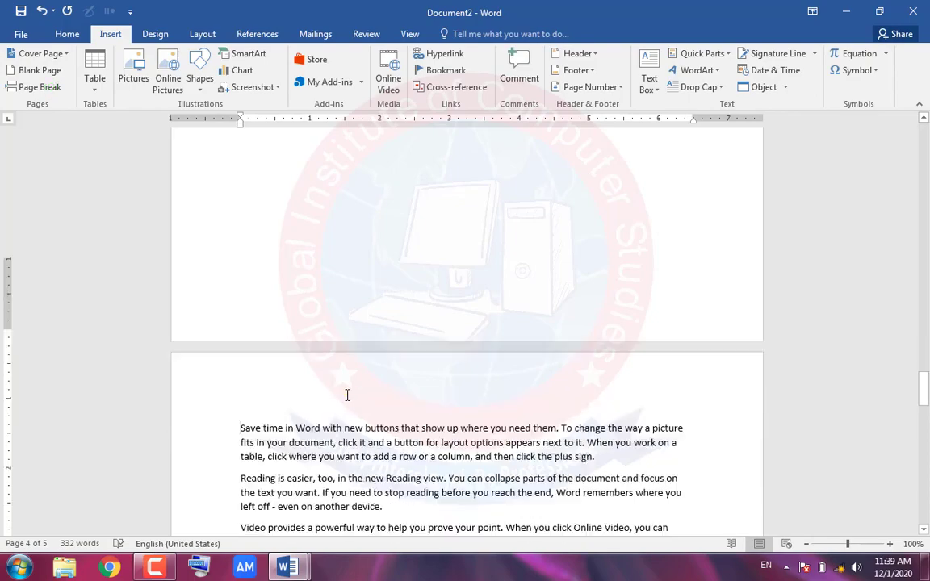
scroll(297, 372, up, 10)
scroll(293, 369, up, 12)
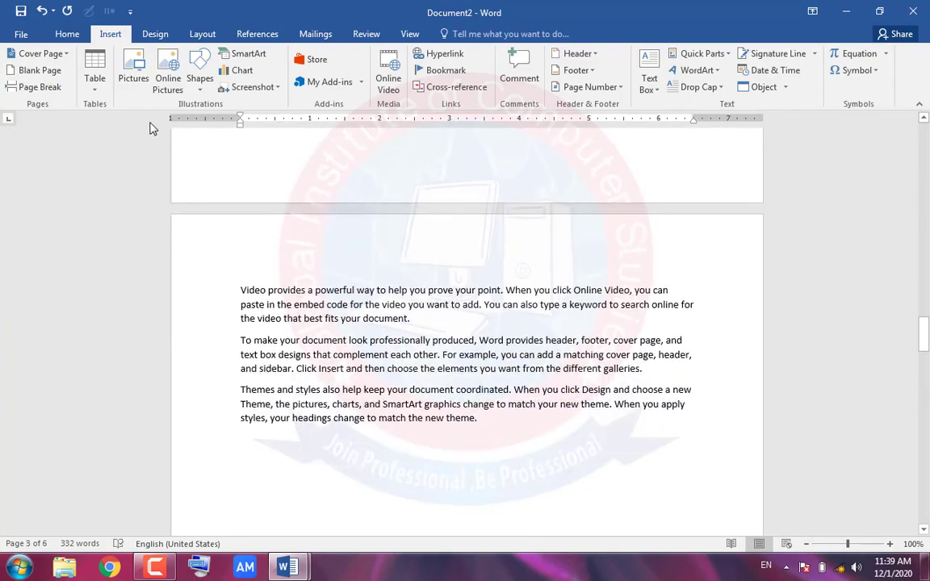
Insert a table of 10 columns and 8 rows on the empty line below the "Themes and styles" paragraph
scroll(276, 374, down, 3)
click(242, 317)
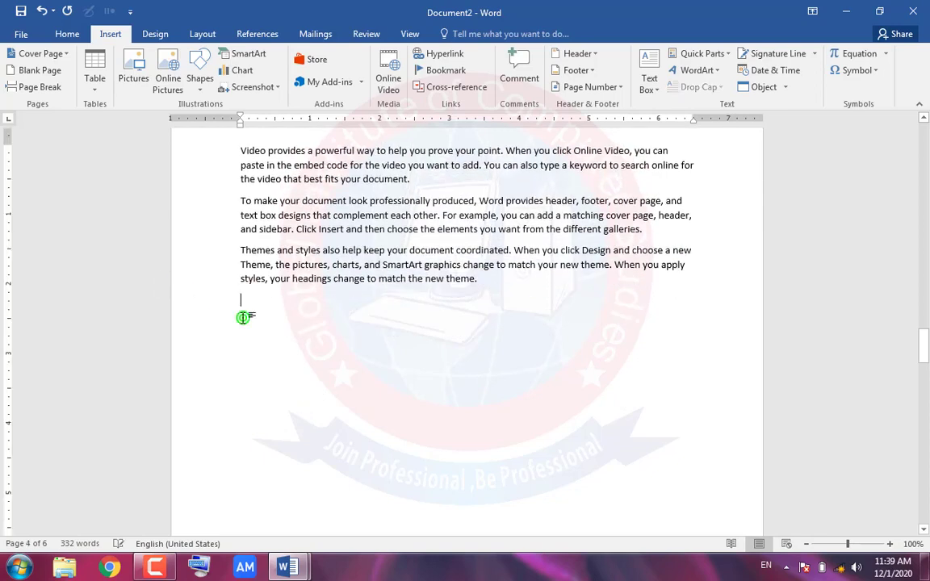
click(97, 89)
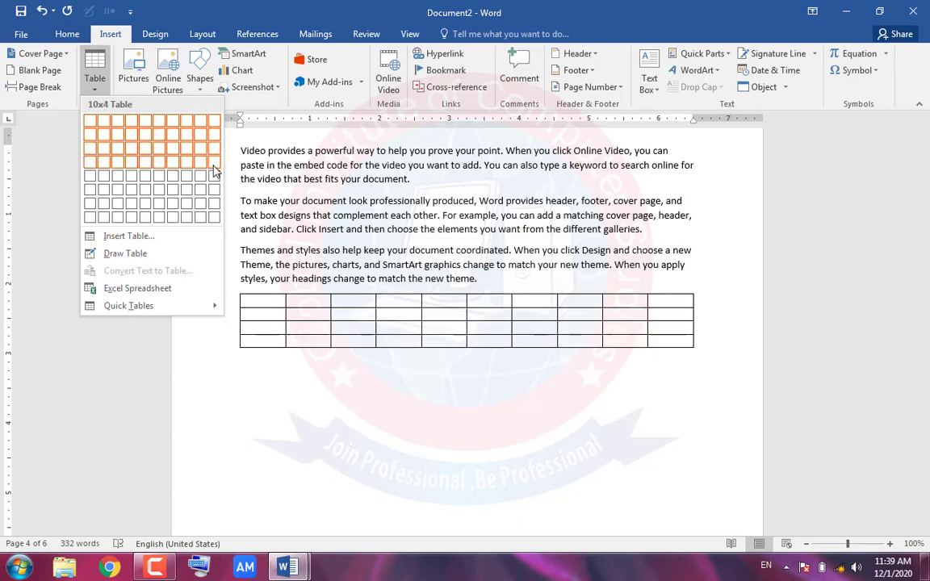
click(214, 218)
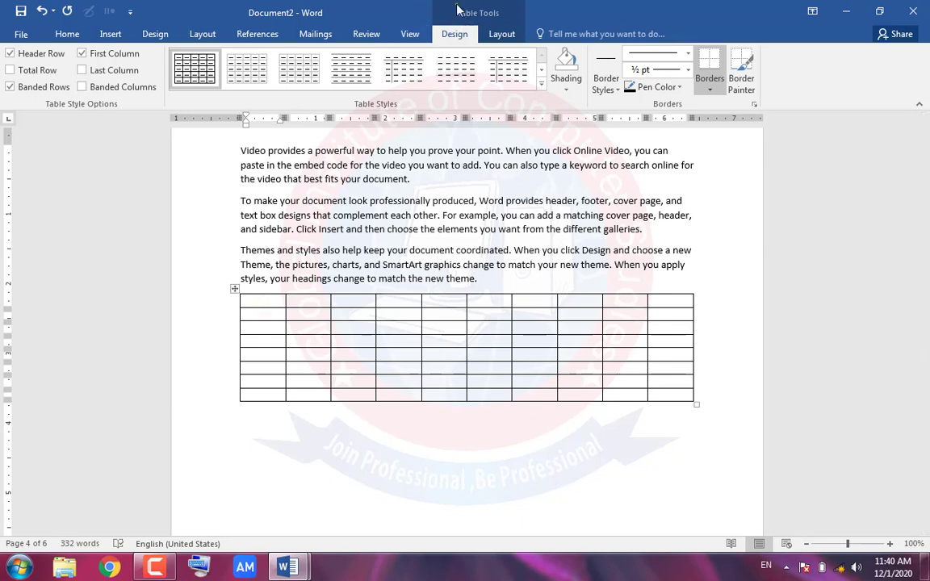
Apply the green dark grid style with a solid header row and first column to the new table
click(261, 302)
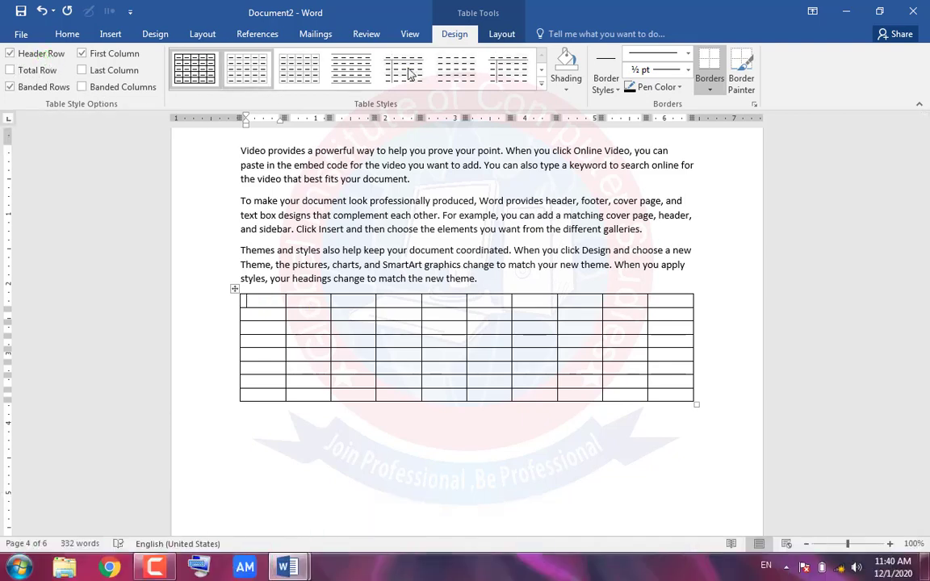
click(542, 90)
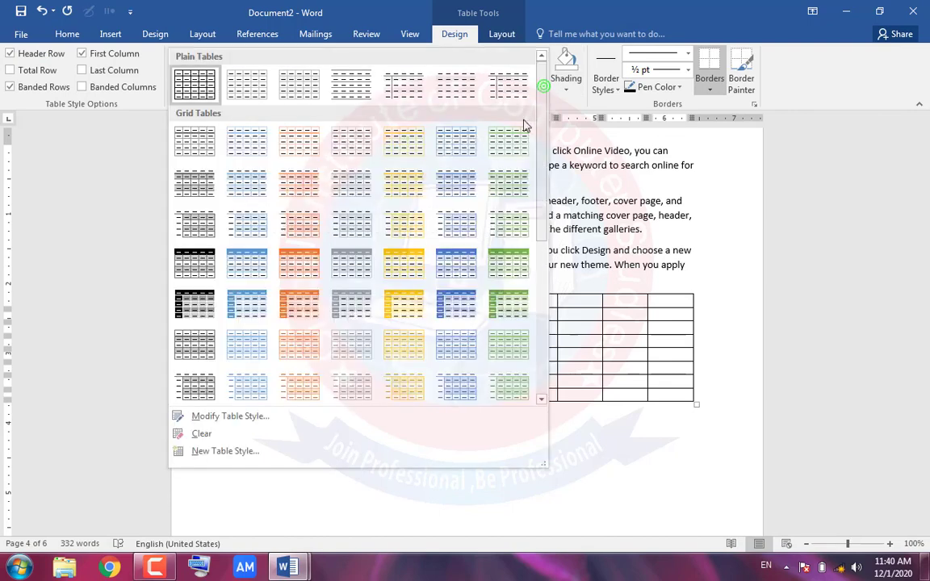
click(519, 313)
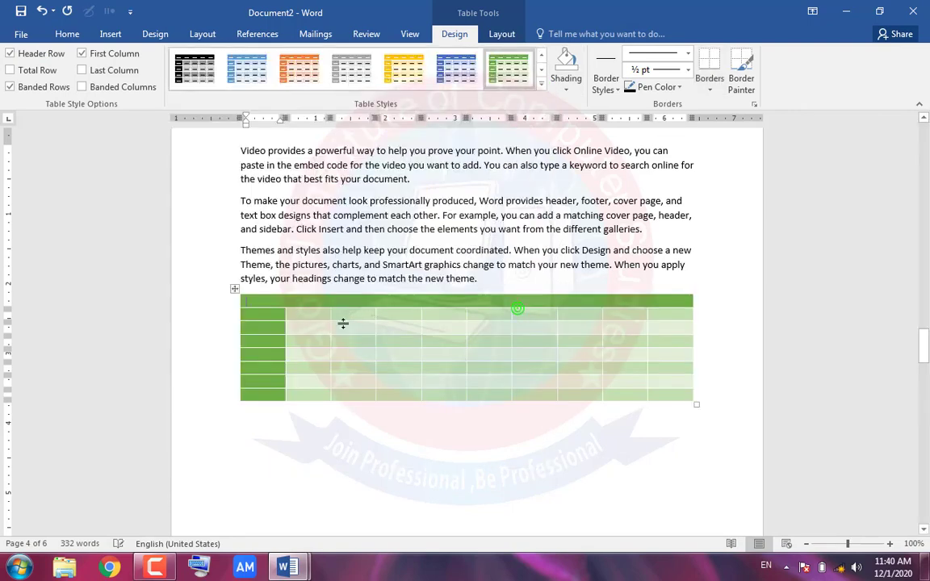
Browse further down the table styles and choose another style for the table
click(542, 90)
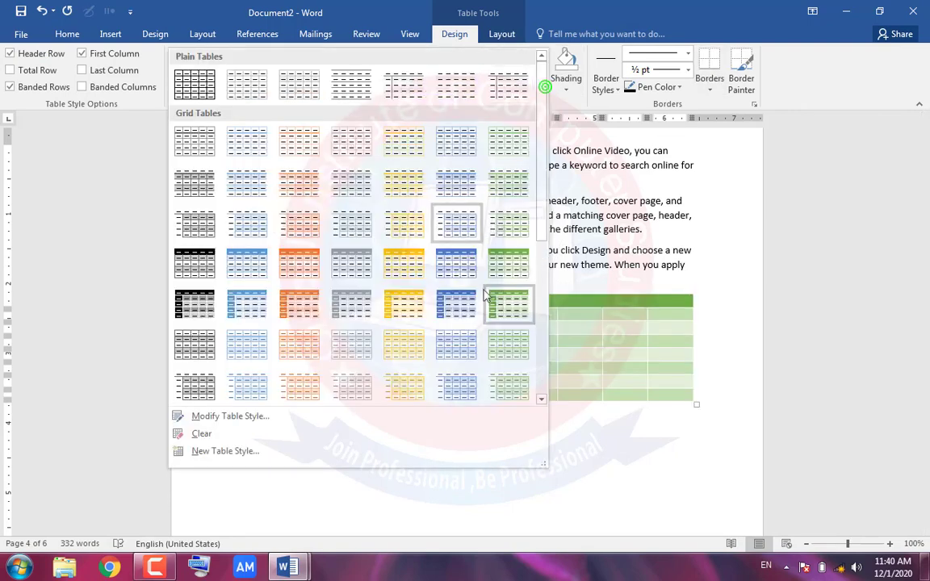
scroll(487, 327, down, 1)
scroll(487, 327, down, 3)
click(498, 363)
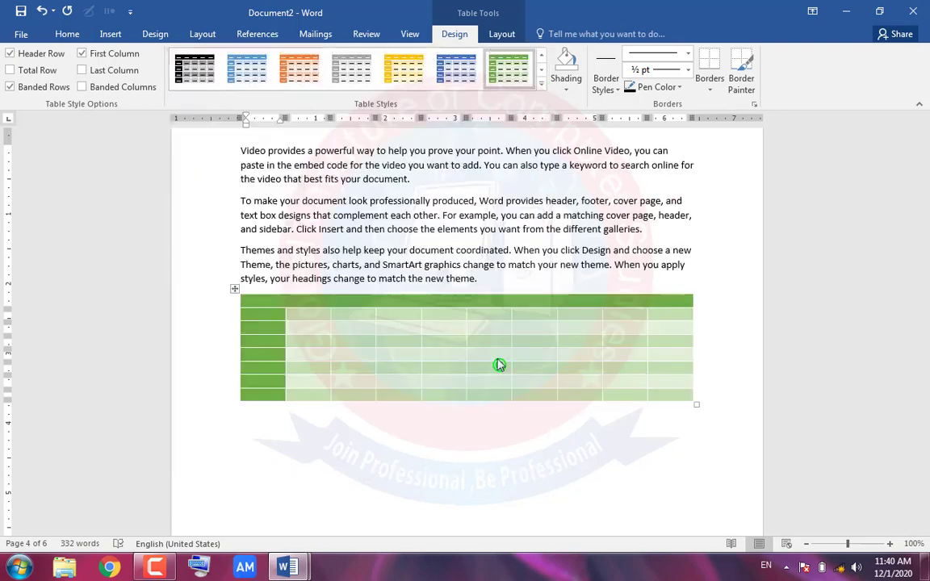
Browse the grid and list table styles and apply the green dark grid style with solid header row and first column
click(541, 89)
scroll(393, 258, down, 2)
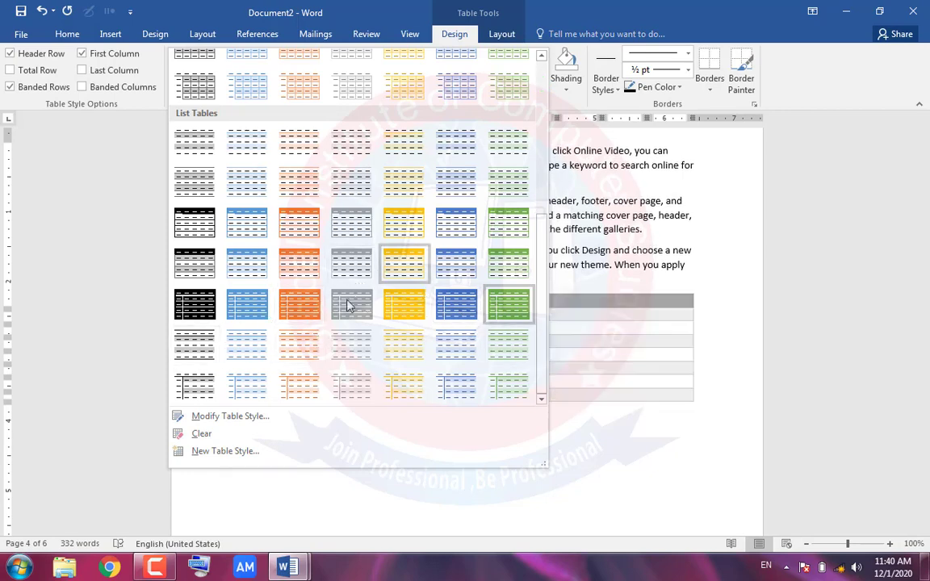
scroll(443, 319, up, 2)
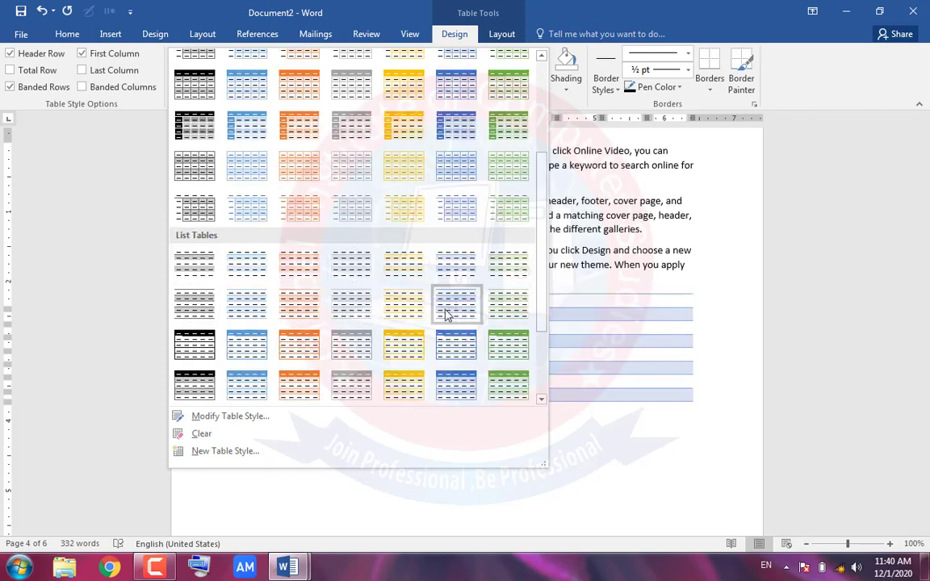
click(514, 123)
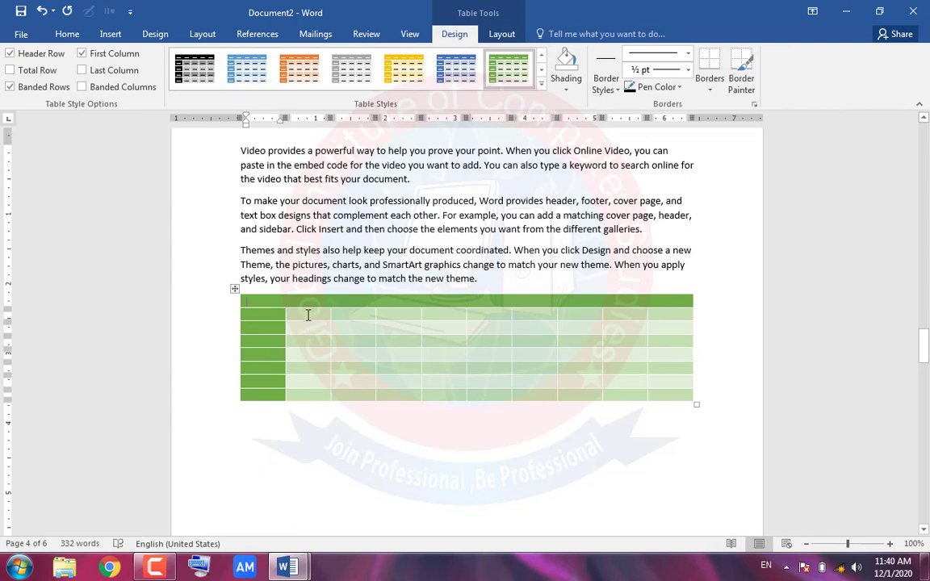
Switch the table's Header Row, Total Row and Banded Rows options each to the opposite state and back
click(308, 315)
click(38, 54)
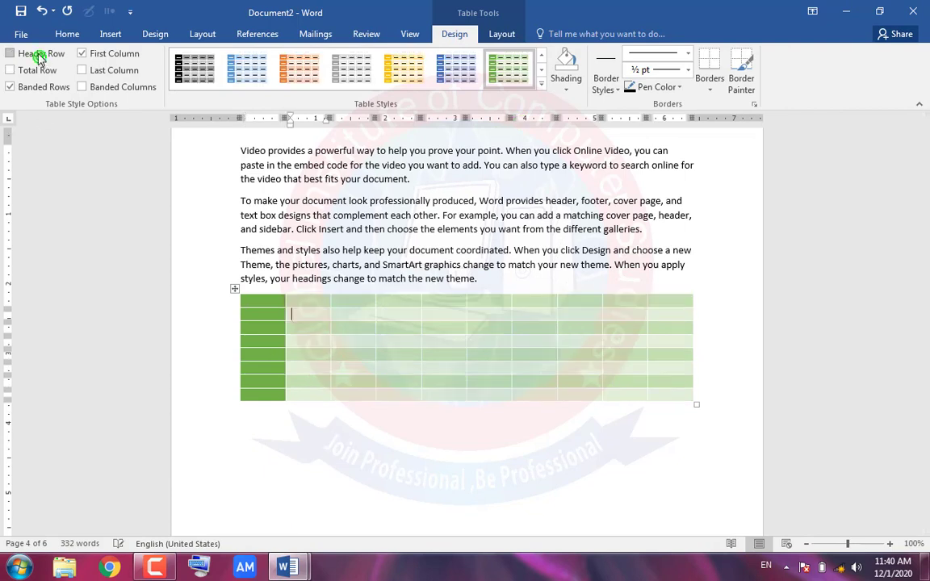
click(37, 54)
click(34, 70)
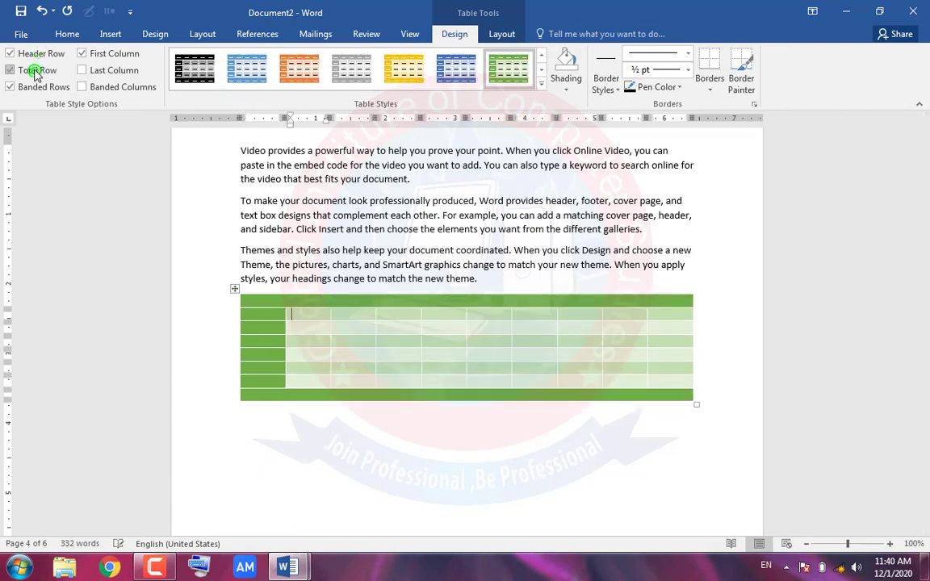
click(35, 72)
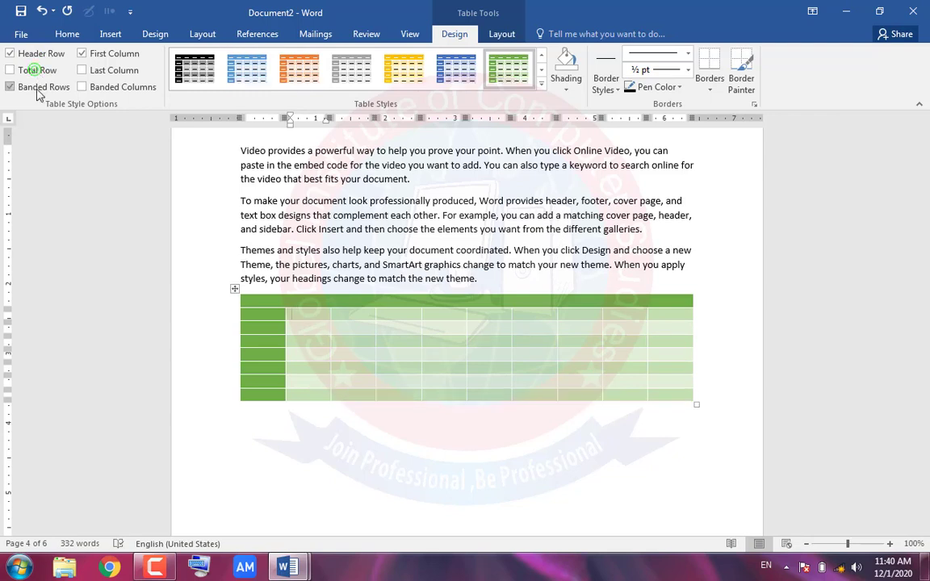
click(36, 87)
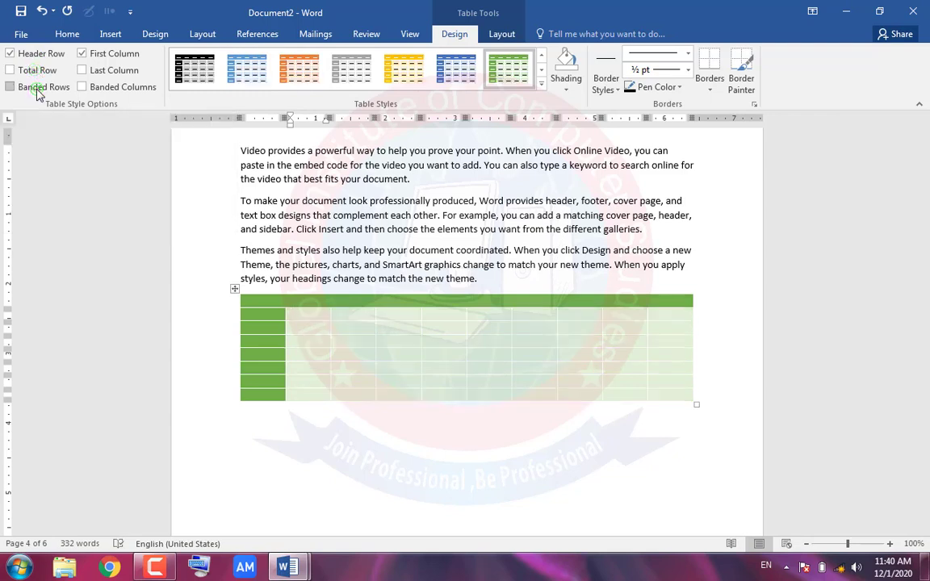
click(37, 89)
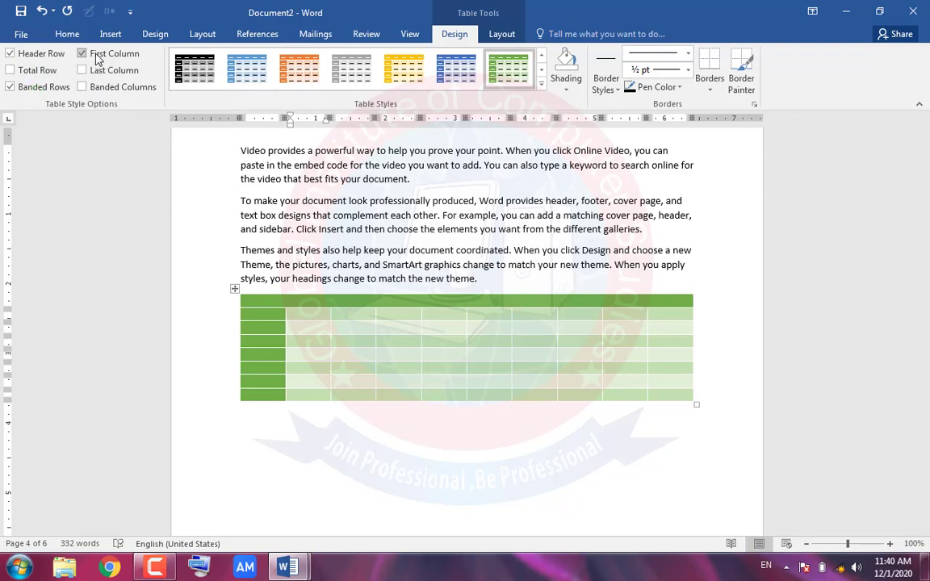
Switch the table's First Column, Last Column and Banded Columns options each to the opposite state and back
click(95, 57)
click(95, 56)
click(100, 72)
click(99, 73)
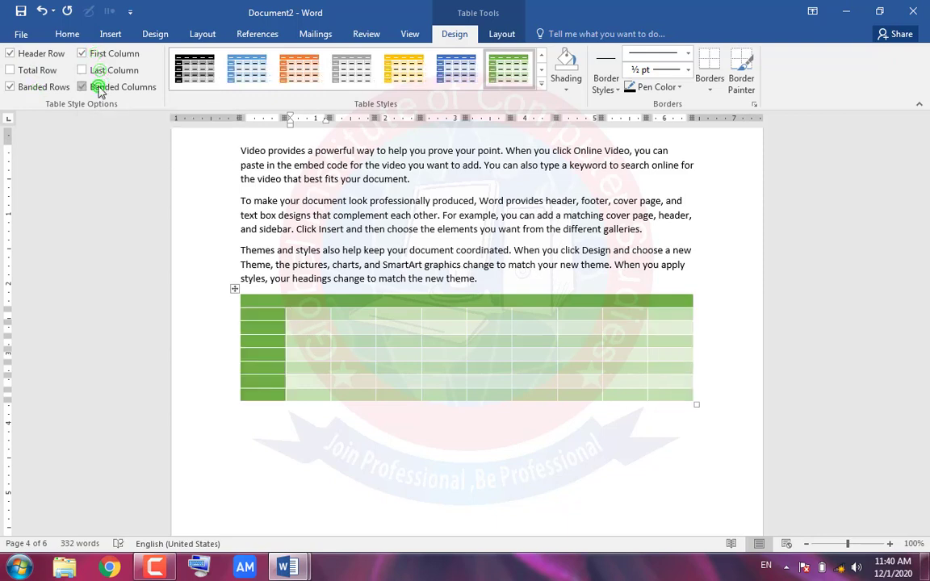
click(99, 88)
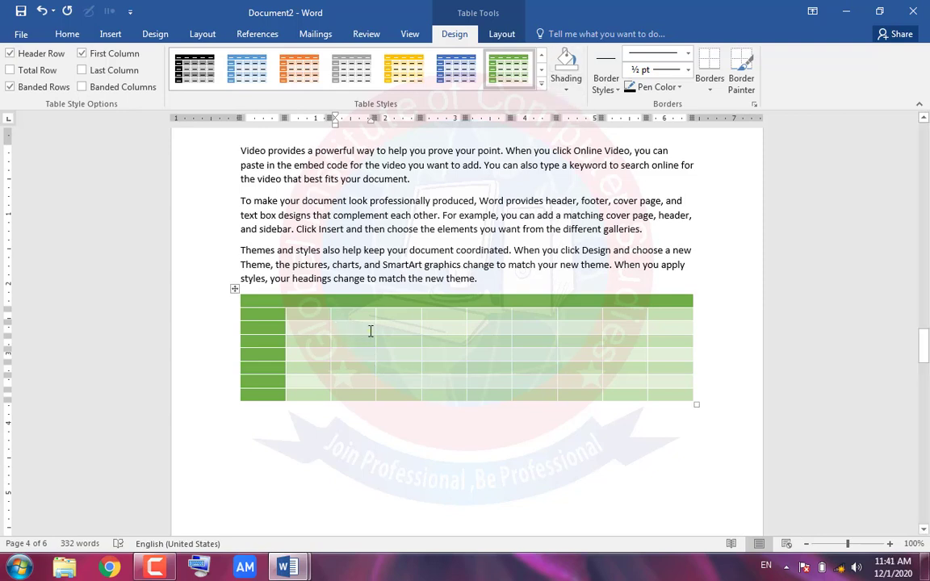
Shade the cell in row 3, column 4 gold and the cell in row 5, column 5 green
click(570, 91)
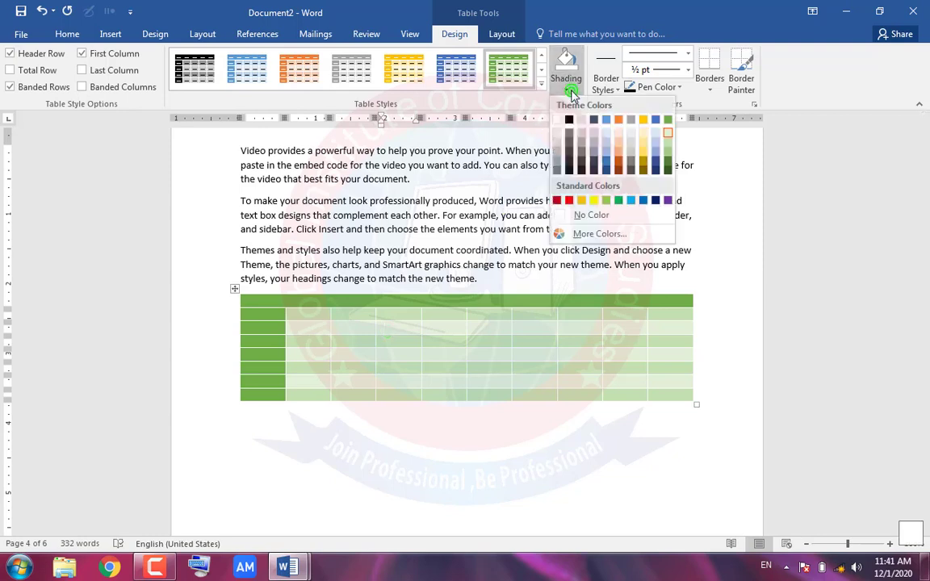
click(643, 120)
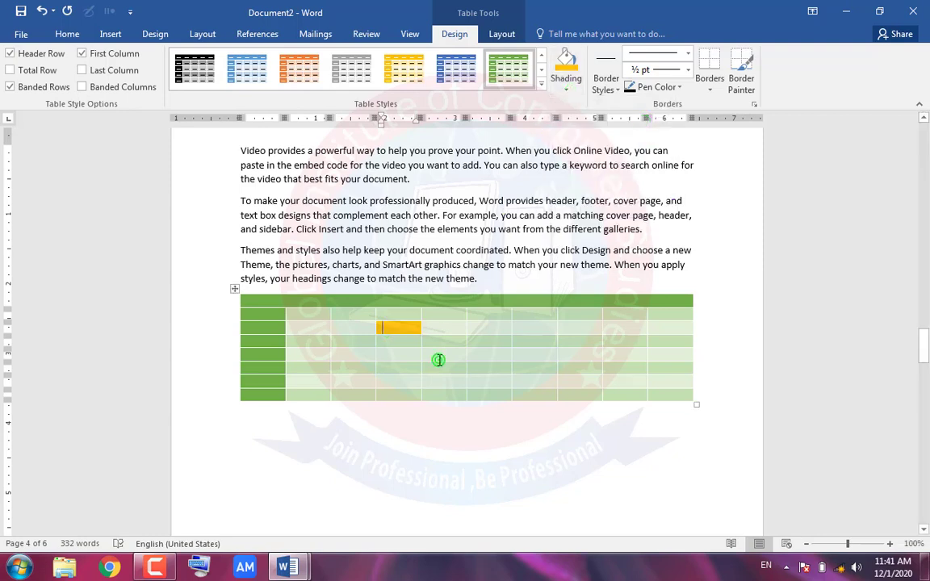
click(438, 359)
click(564, 91)
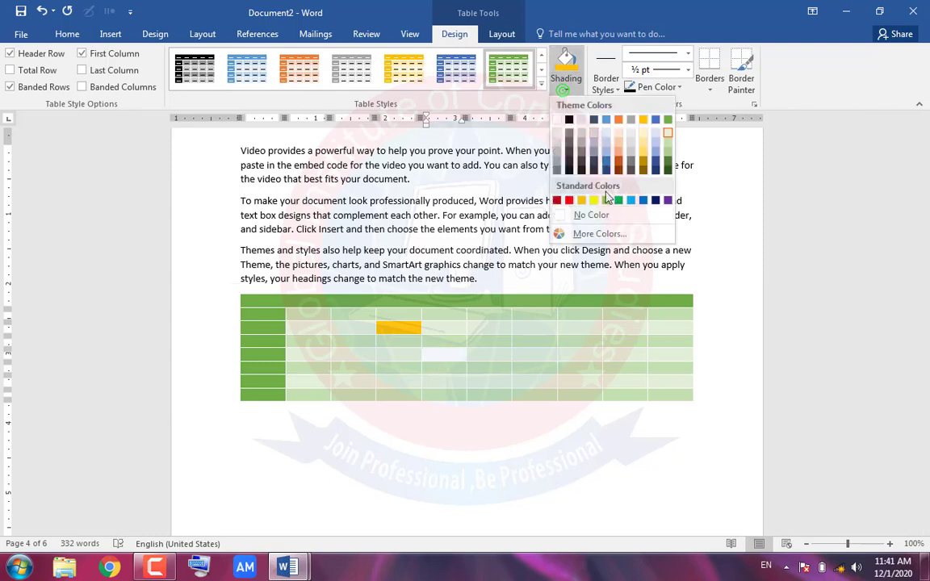
click(618, 200)
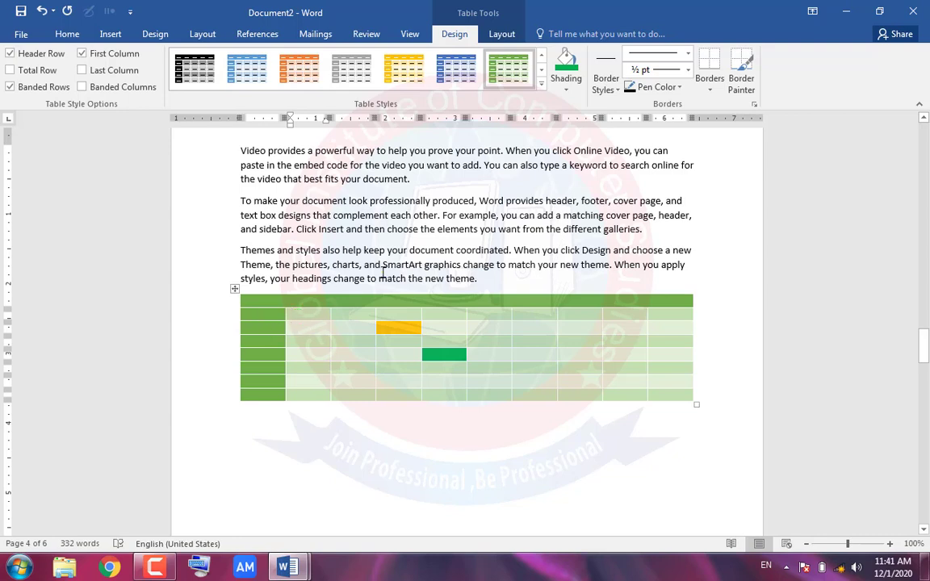
Choose the wavy border line for the whole table and paint it along the right edge and the lower-right borders
click(234, 292)
click(687, 54)
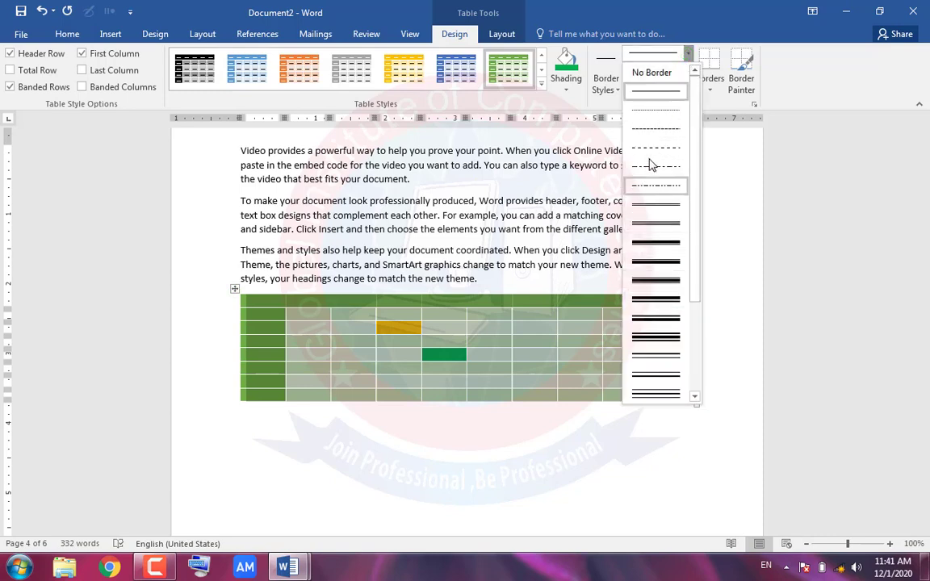
scroll(650, 306, down, 3)
click(653, 300)
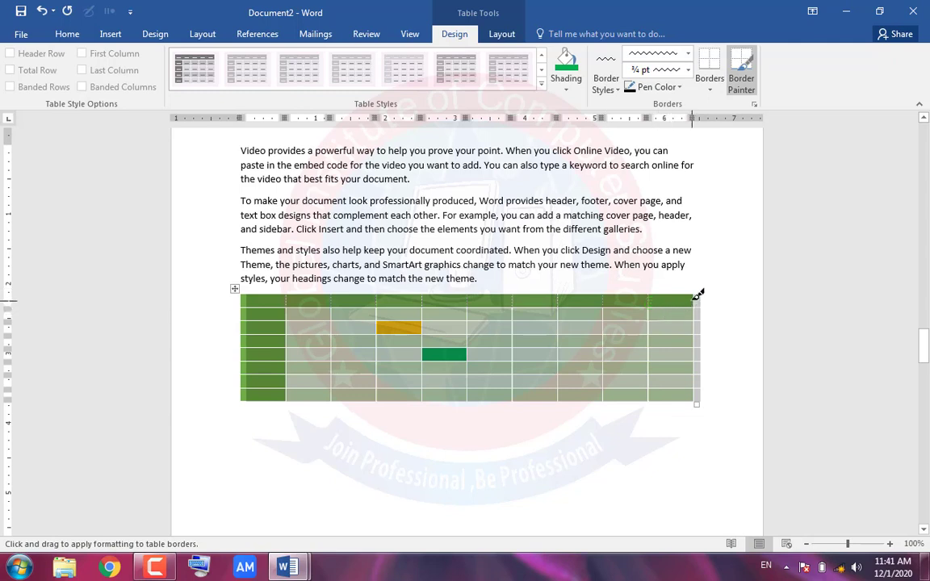
drag(701, 289, 698, 395)
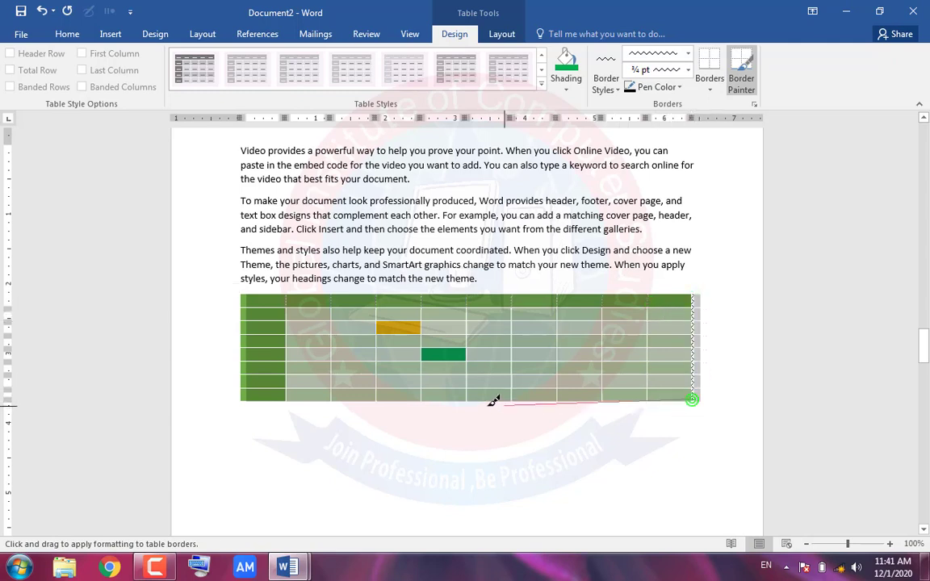
drag(443, 397, 690, 382)
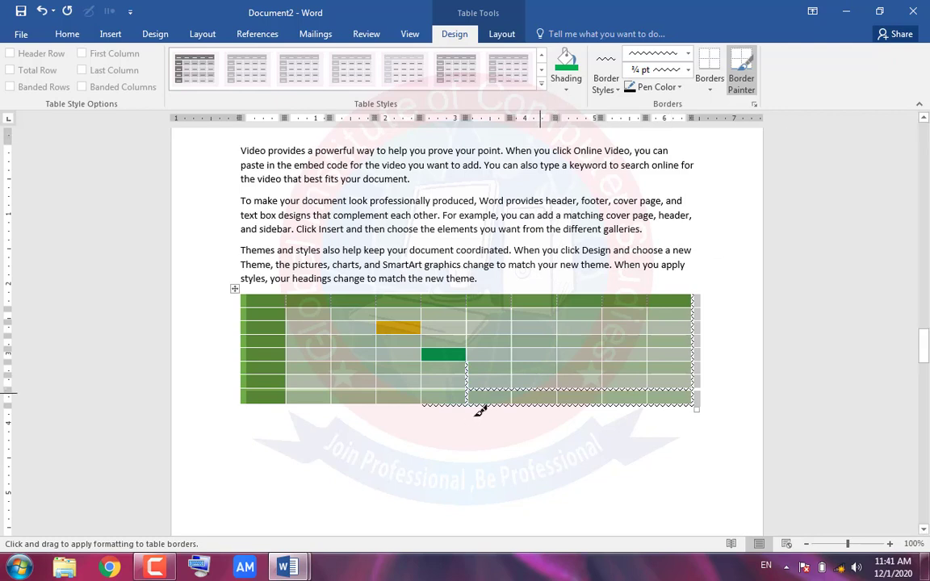
Set the border pen colour to orange and briefly view the border placement options
click(667, 87)
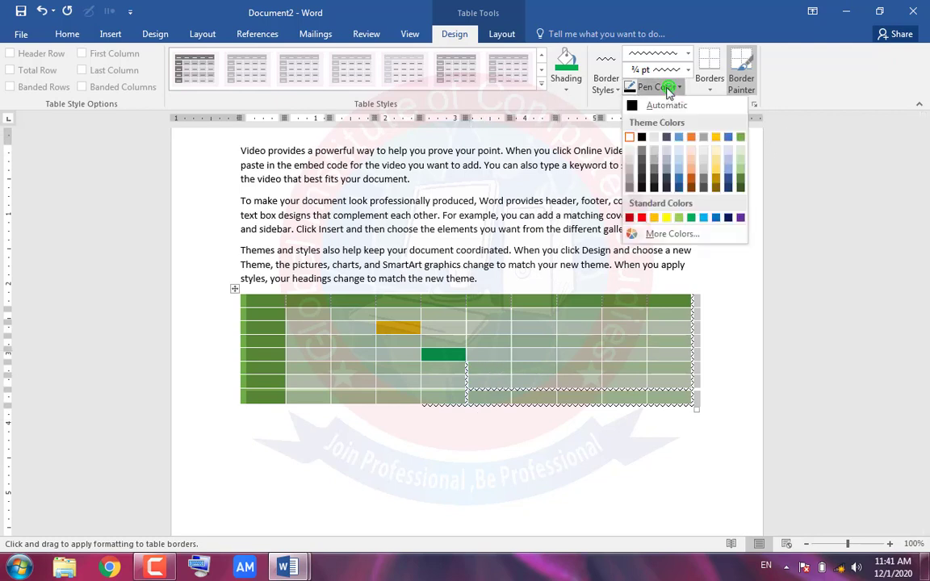
click(690, 138)
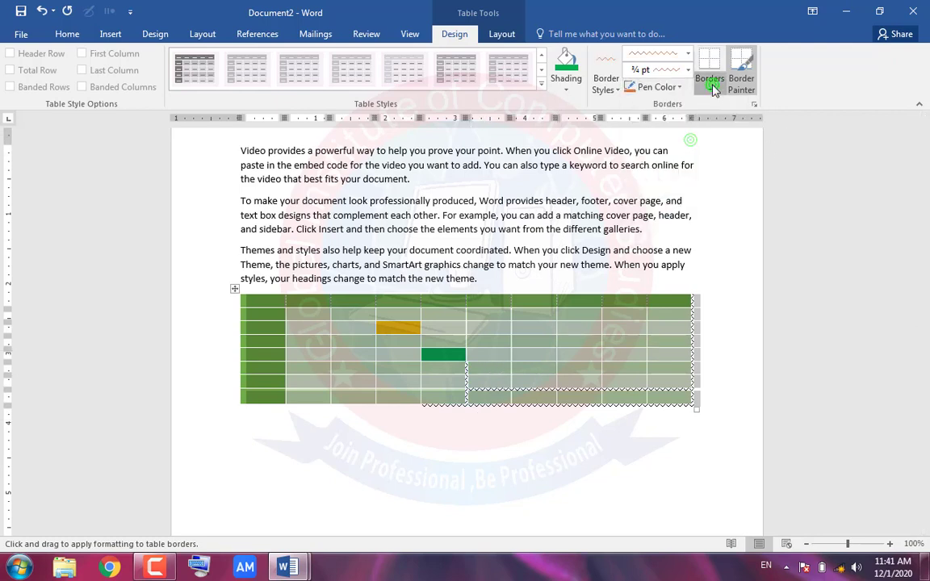
click(710, 84)
click(712, 86)
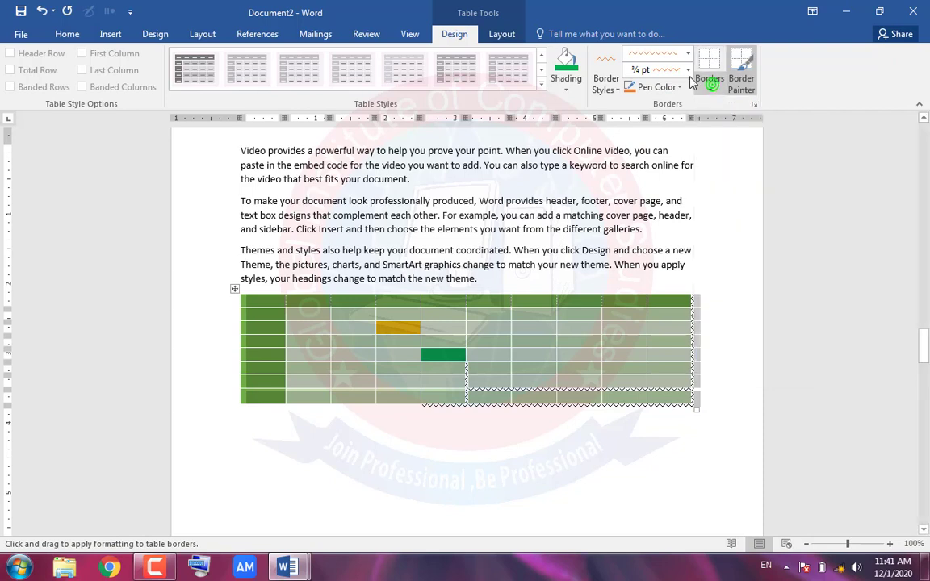
Paint a black 1½ pt single border between columns 7 and 8 from row 3 down, and turn off the Border Painter
click(608, 87)
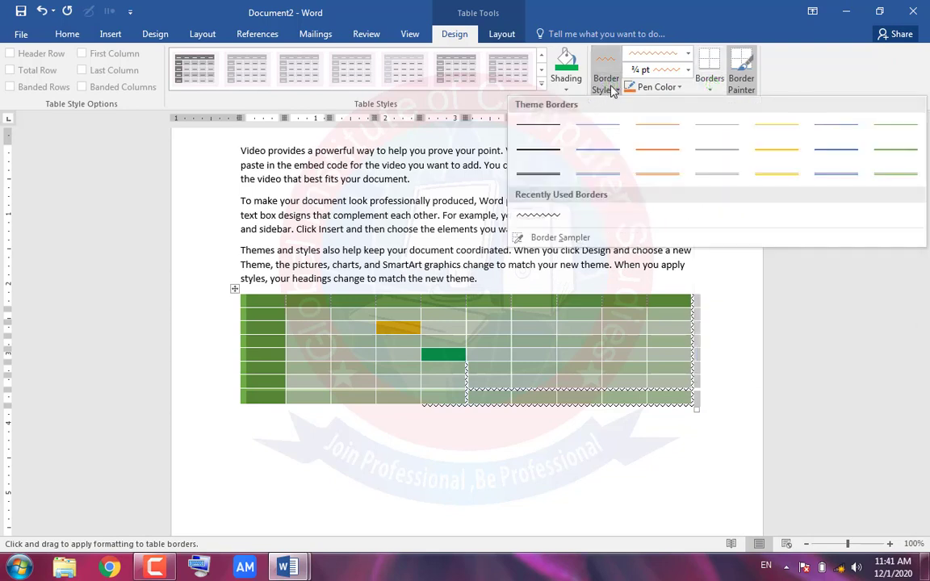
click(548, 159)
drag(555, 332, 573, 379)
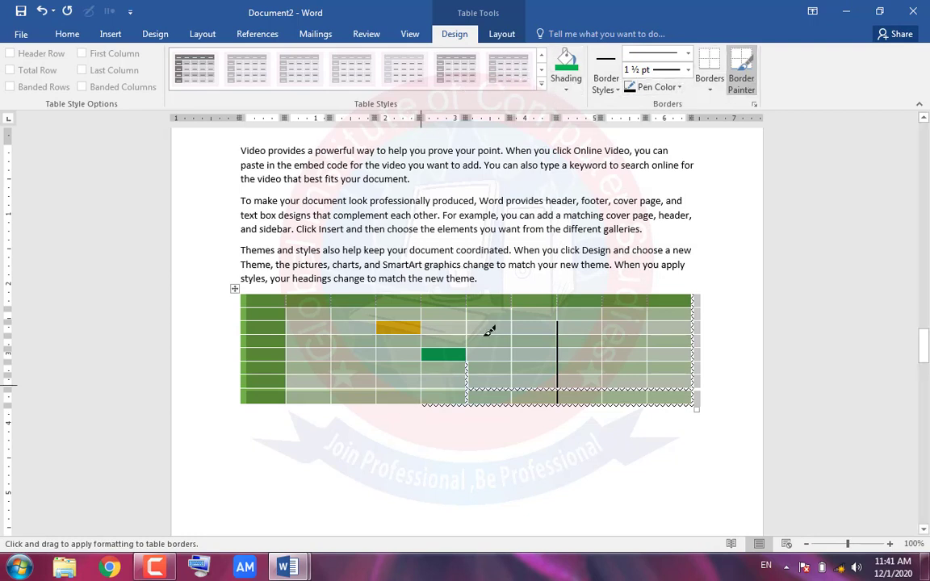
click(744, 82)
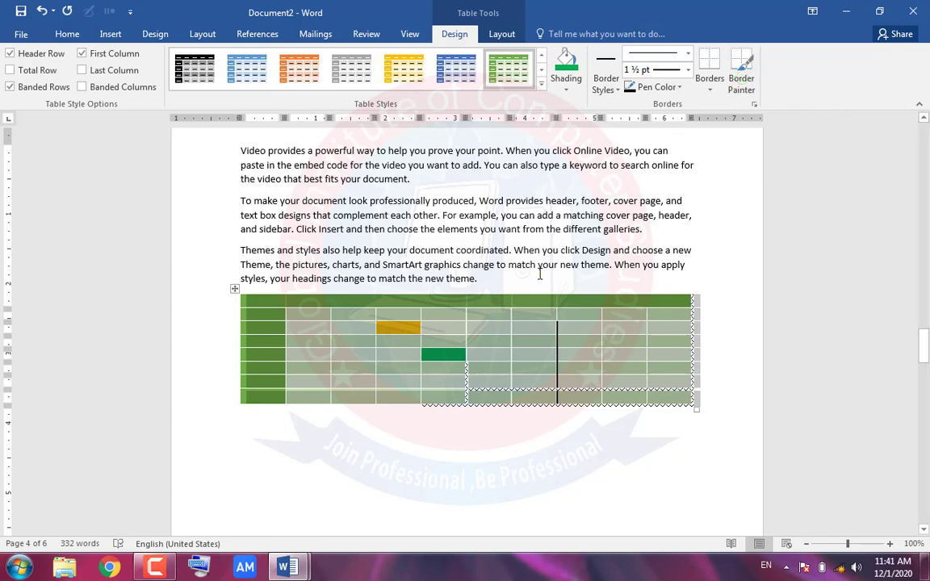
Demonstrate selecting the cell in row 2, column 3, its whole column and its whole row, and clear the selection
click(494, 35)
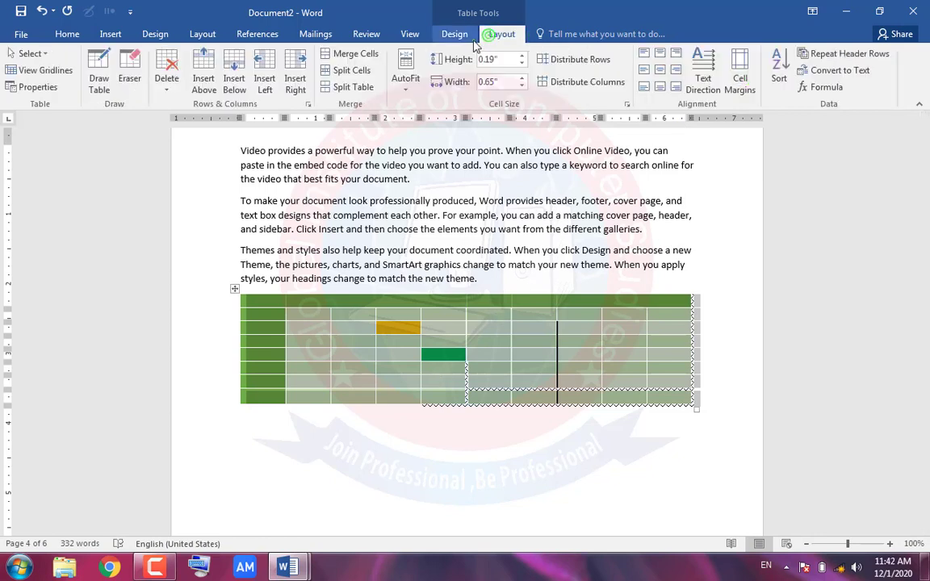
click(349, 316)
click(30, 53)
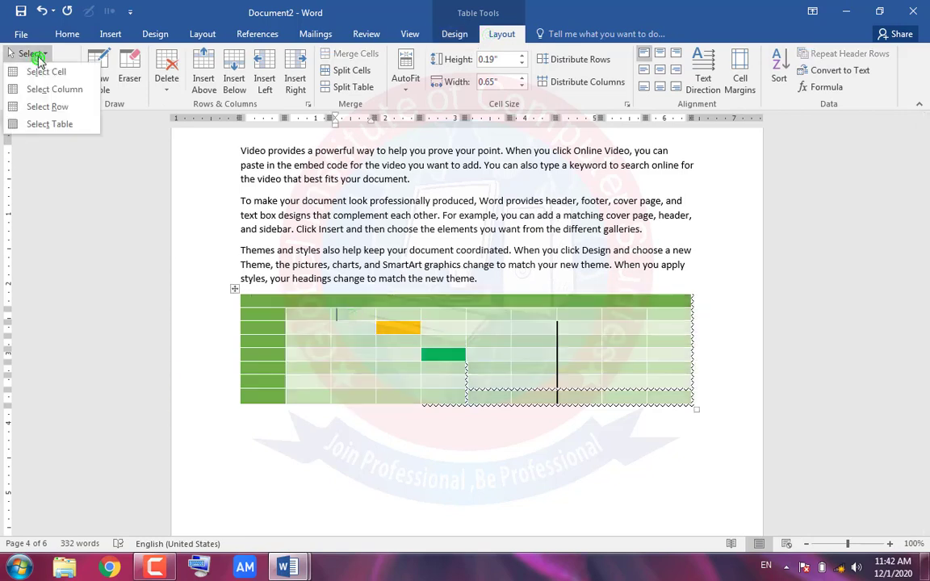
click(45, 71)
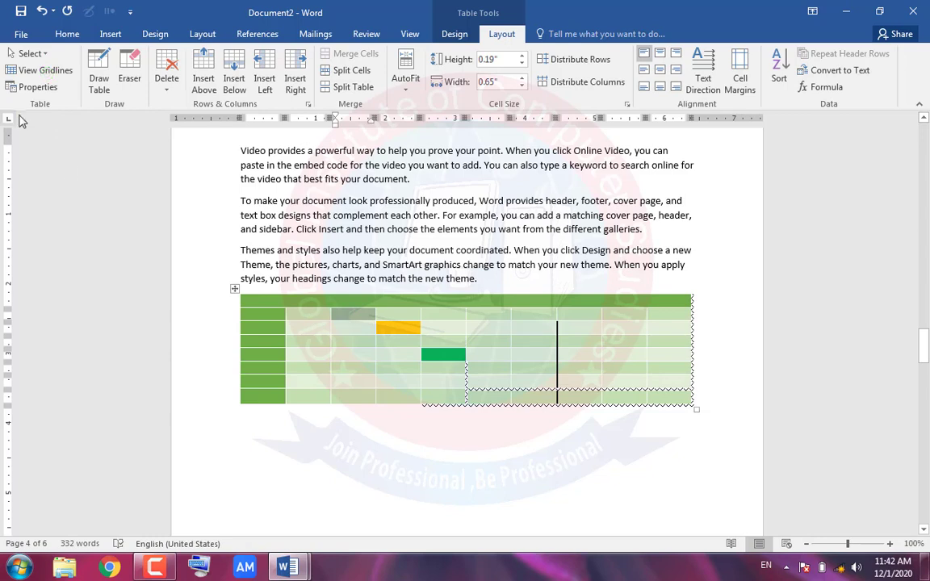
click(31, 54)
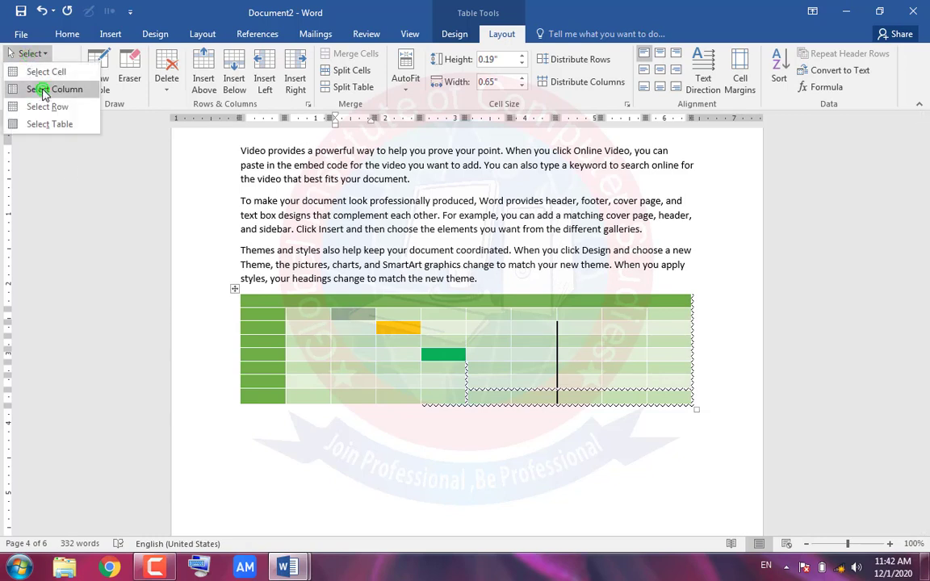
click(45, 90)
click(37, 54)
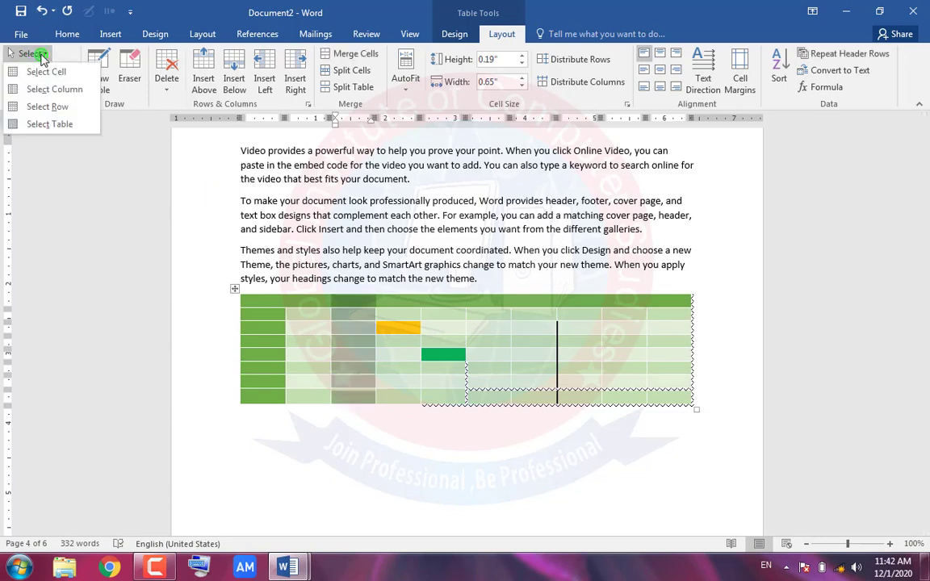
click(54, 107)
click(365, 360)
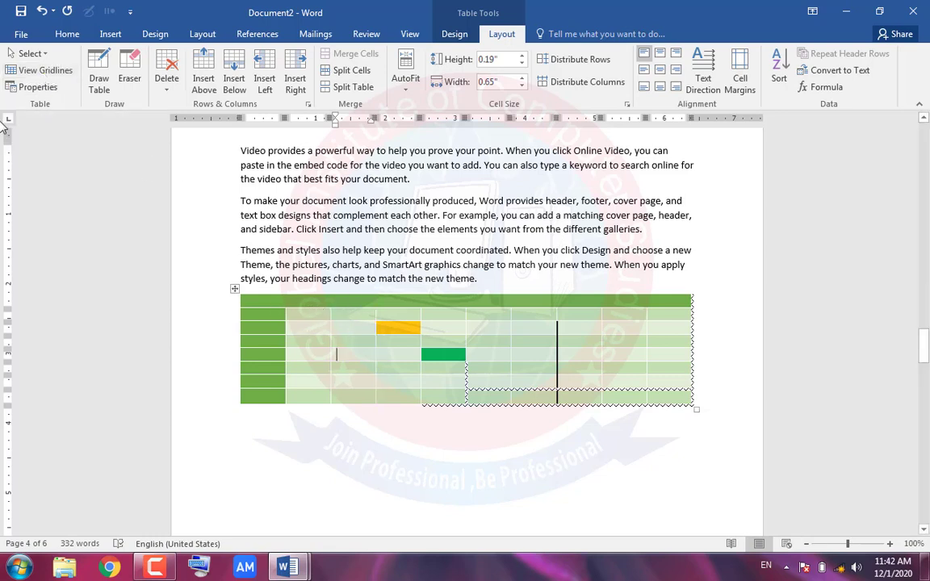
Turn on the table gridlines and toggle them to compare the dotted cell boundaries in the header row
click(24, 71)
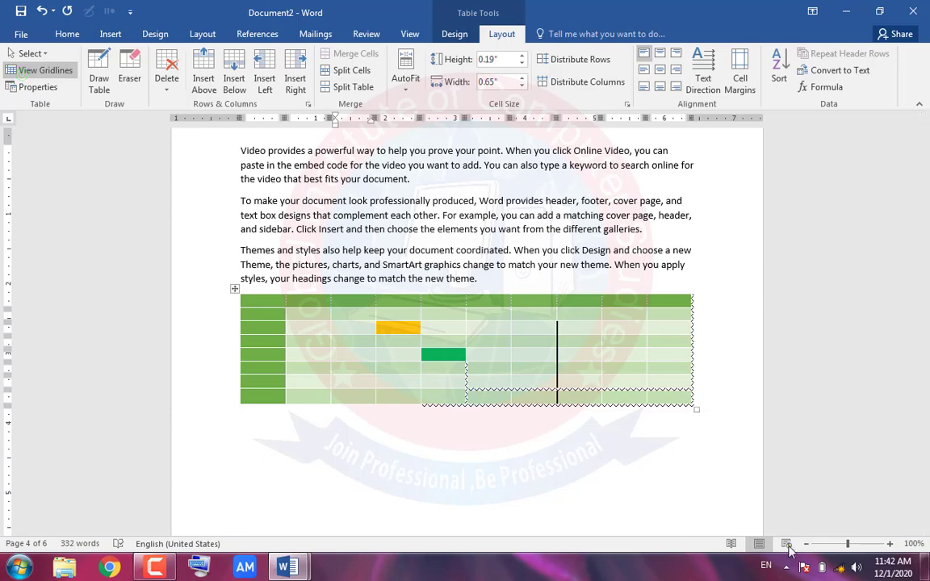
drag(849, 548, 863, 546)
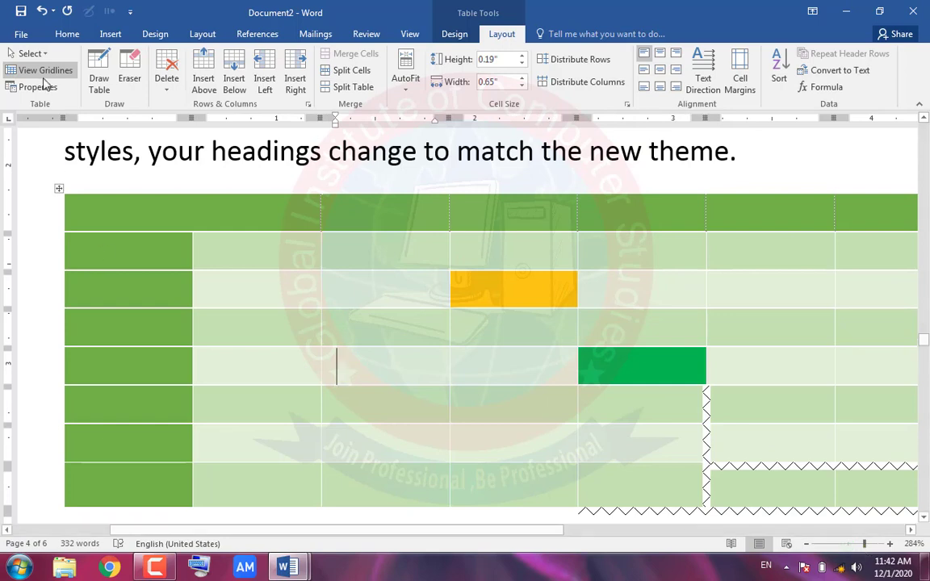
click(42, 73)
click(44, 74)
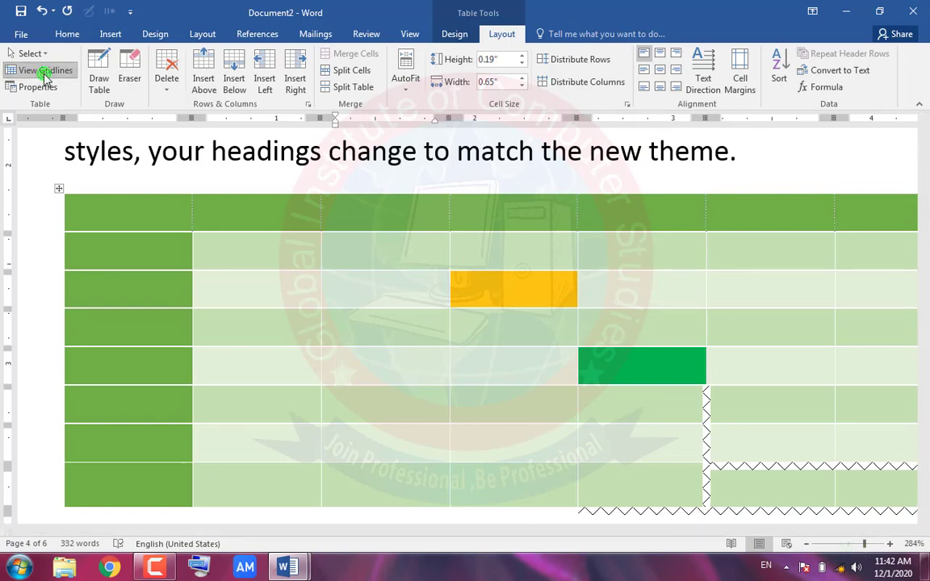
View the table's size, alignment and text wrapping properties and dismiss them without changes
click(38, 87)
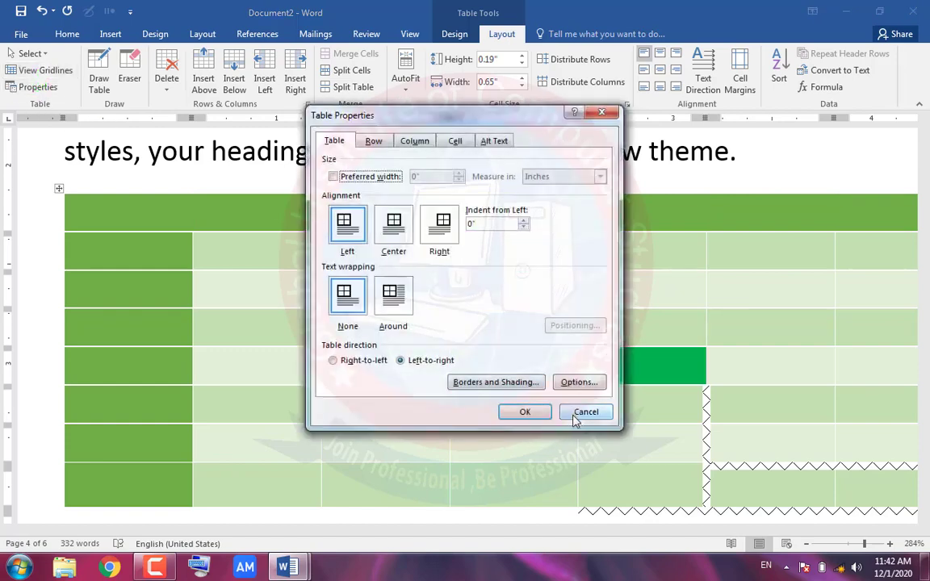
click(585, 413)
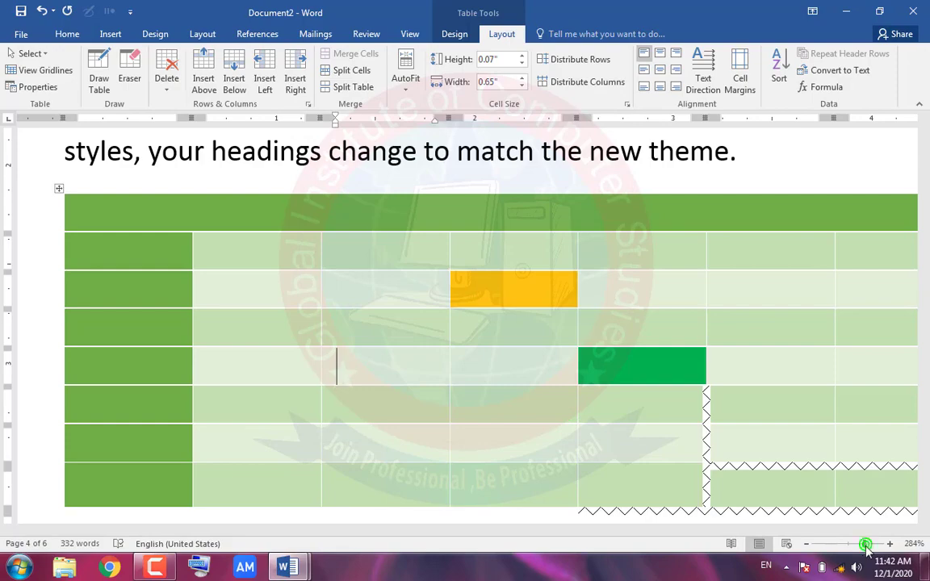
Set the zoom to 100%, shrink the table to columns about 0.19" wide, and center it on the page
drag(866, 547, 847, 545)
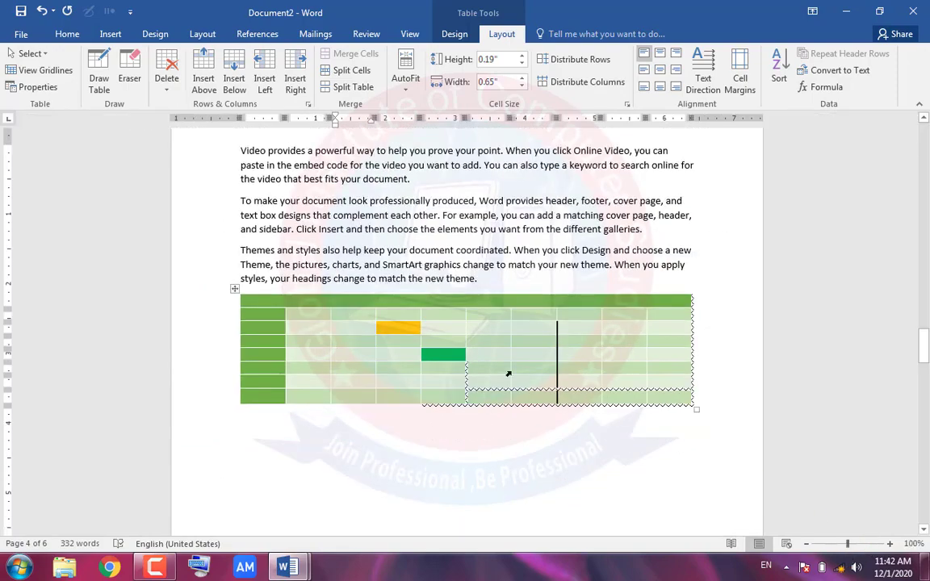
click(322, 355)
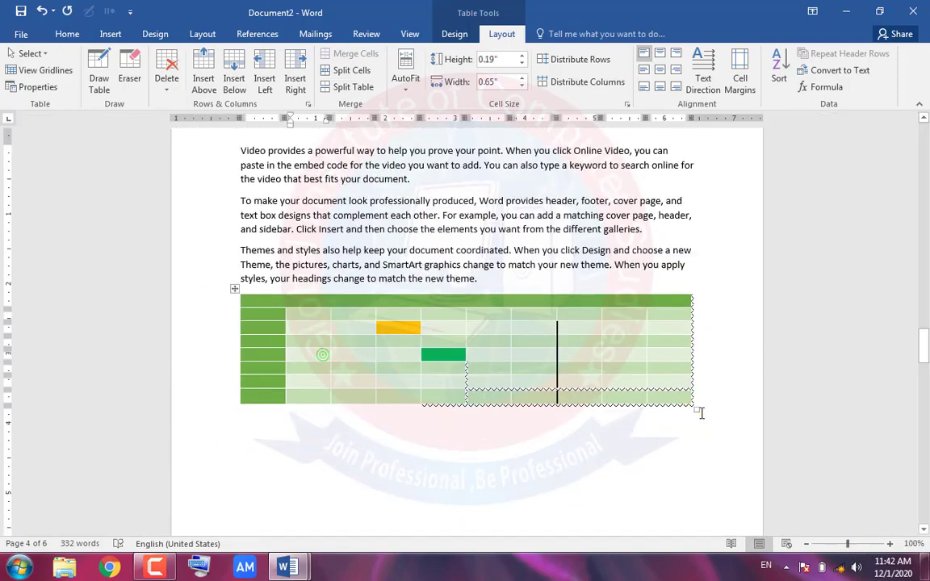
drag(695, 410, 375, 407)
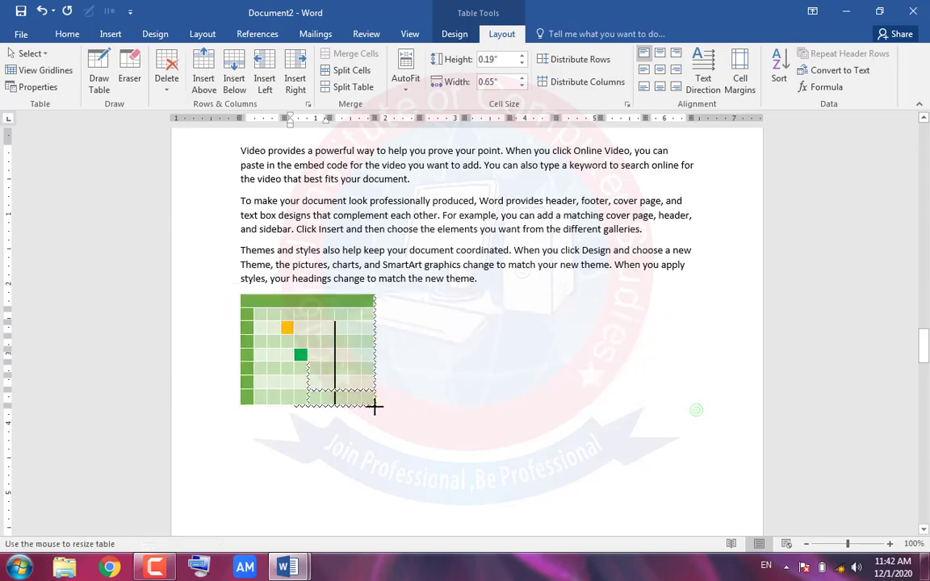
click(30, 87)
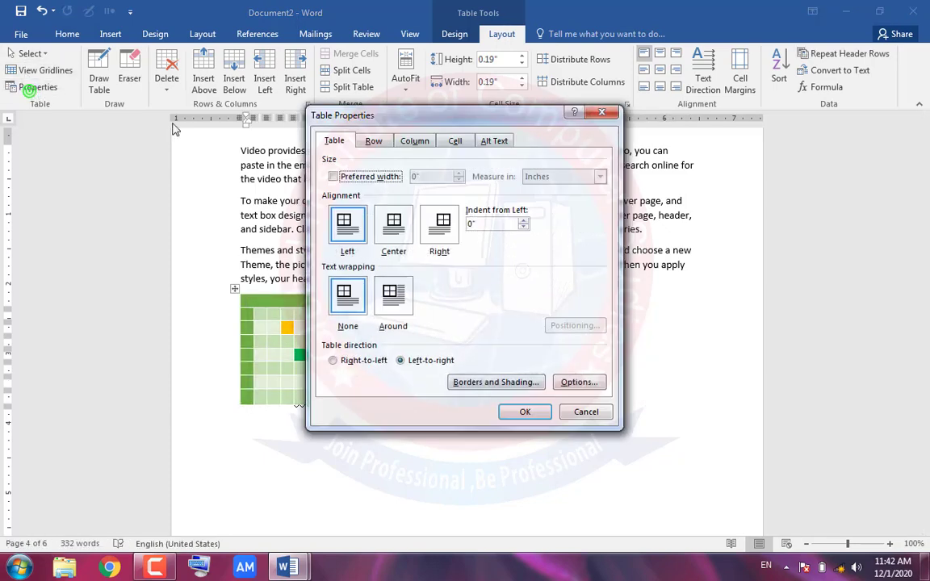
click(393, 220)
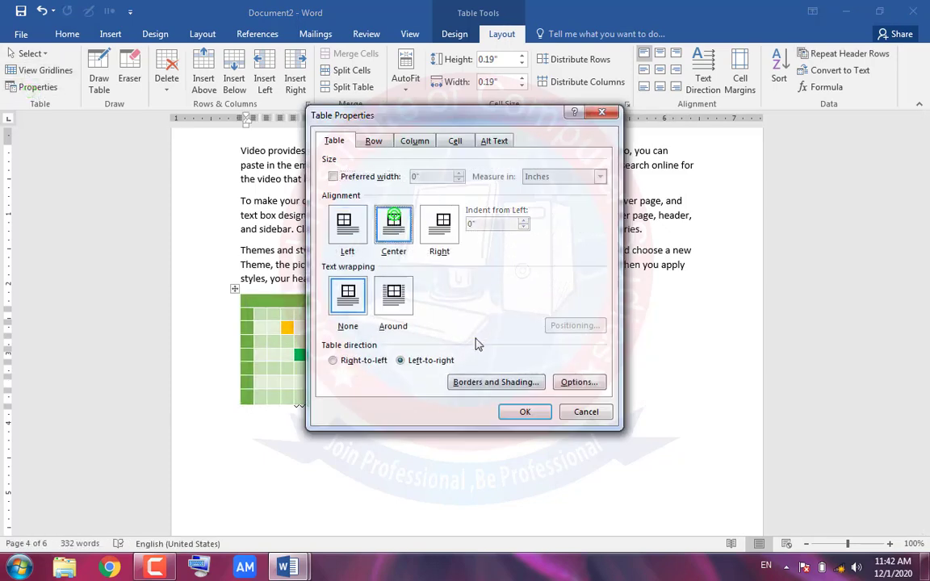
click(524, 411)
Align the table left and enlarge it to columns about 0.64" wide and rows about 0.24" high
click(30, 86)
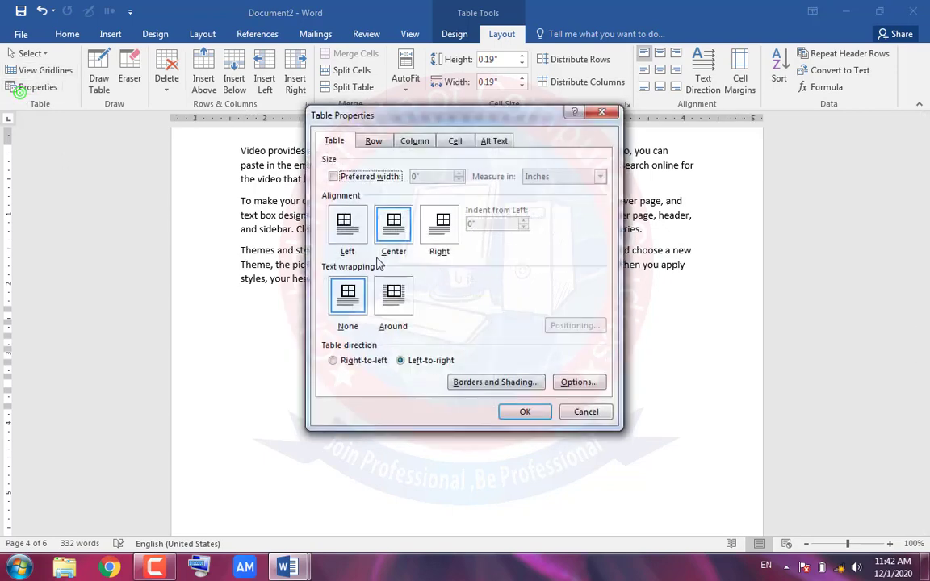
click(345, 230)
click(510, 412)
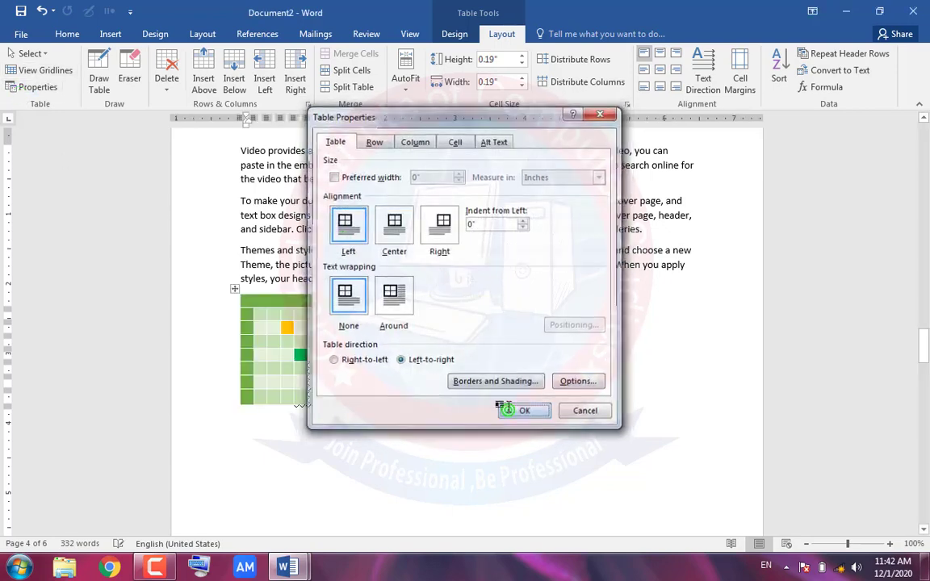
drag(377, 408, 691, 440)
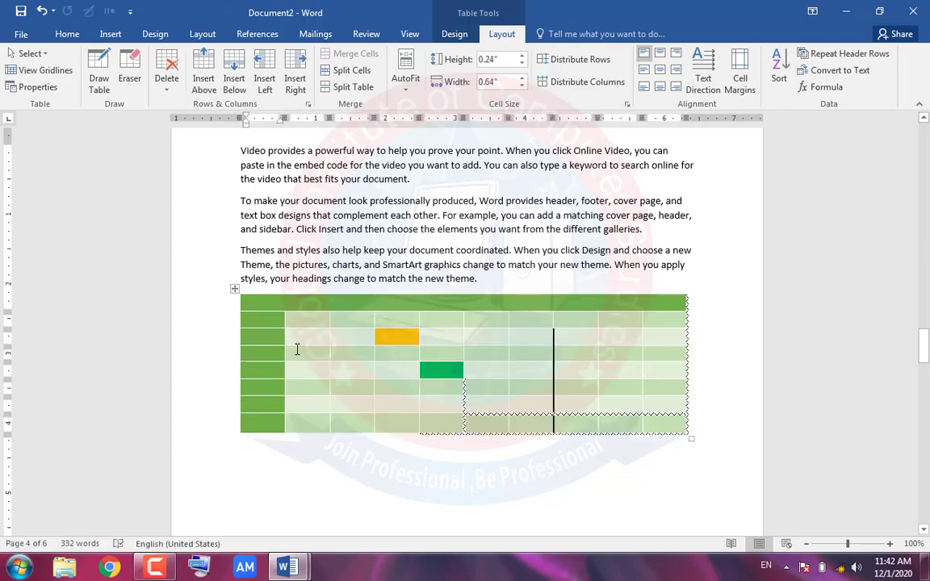
Delete the cell in row 3, column 2, shifting the remaining cells left
scroll(305, 375, down, 2)
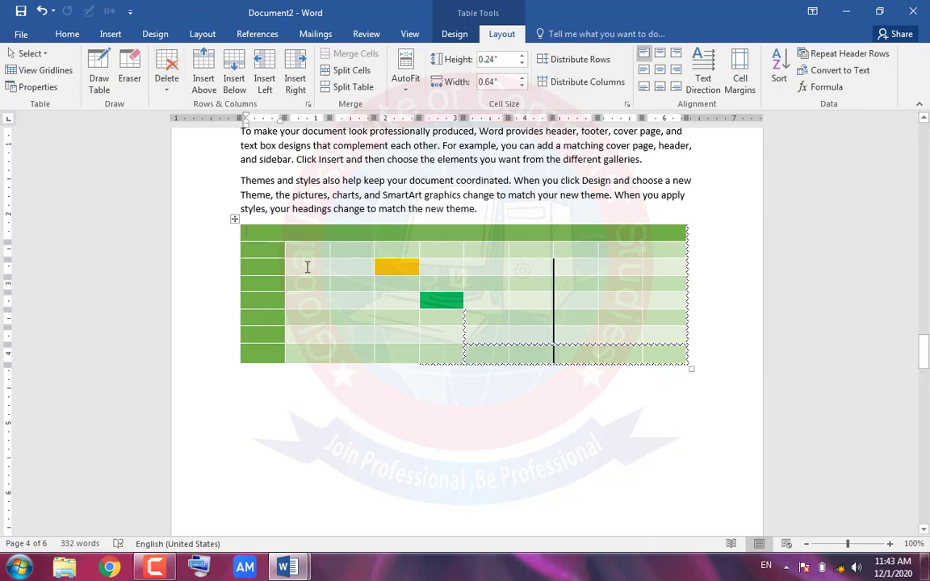
click(167, 90)
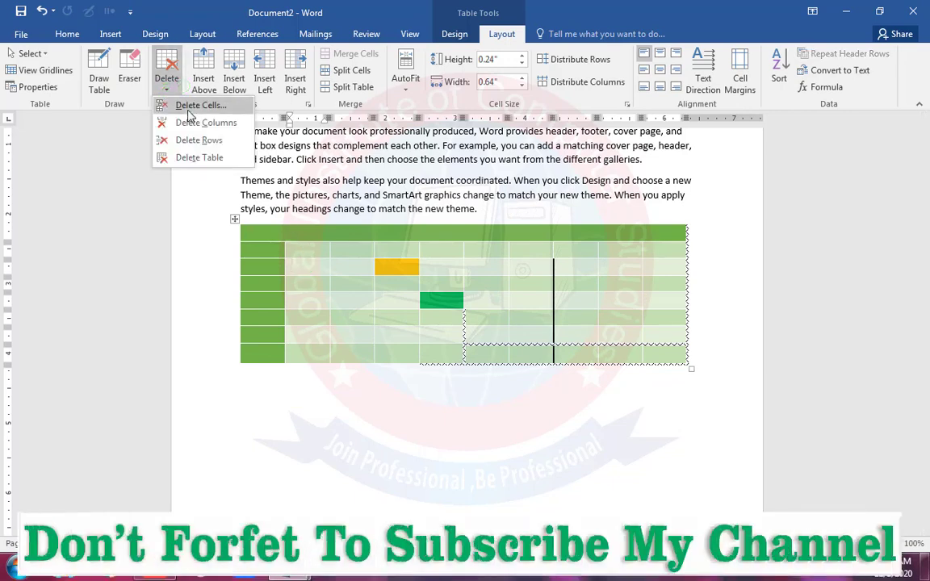
click(188, 109)
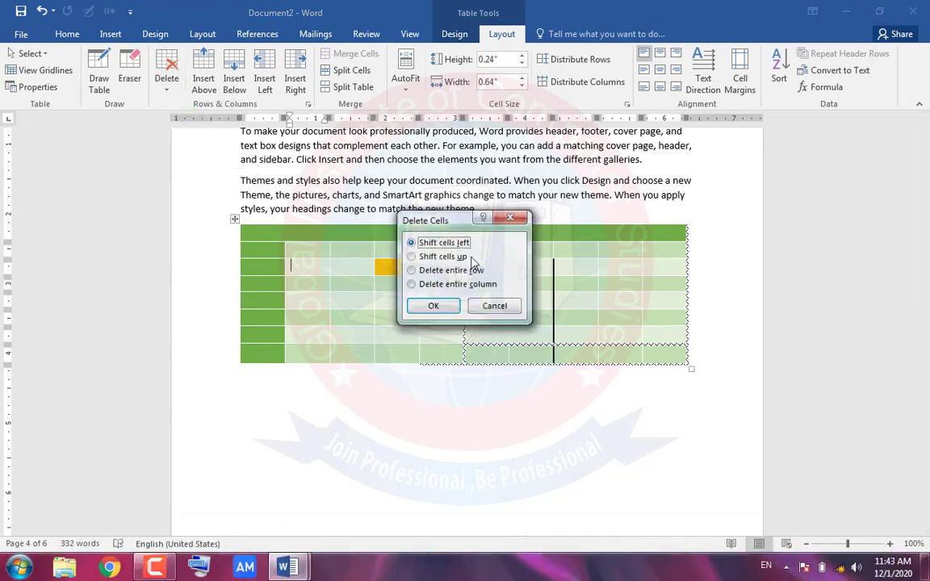
click(428, 306)
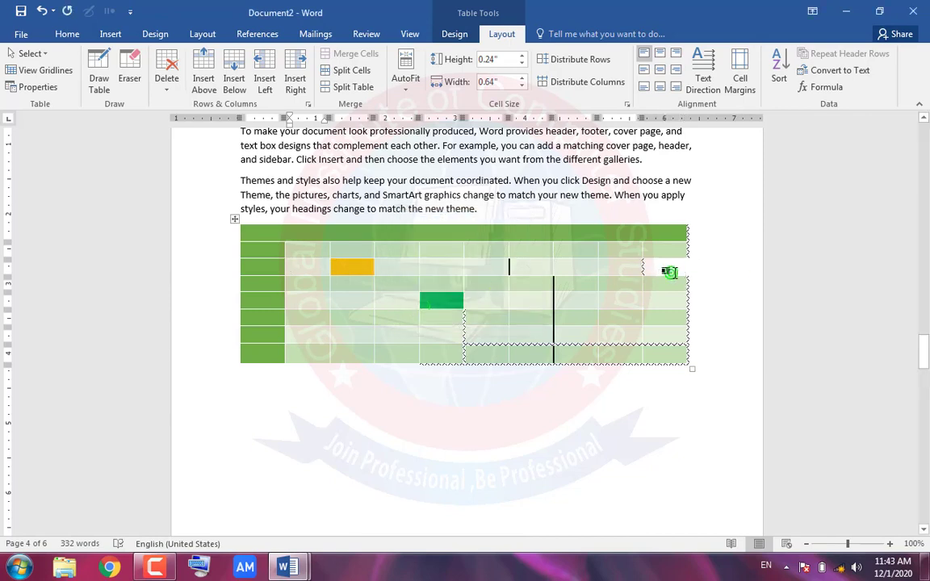
click(668, 267)
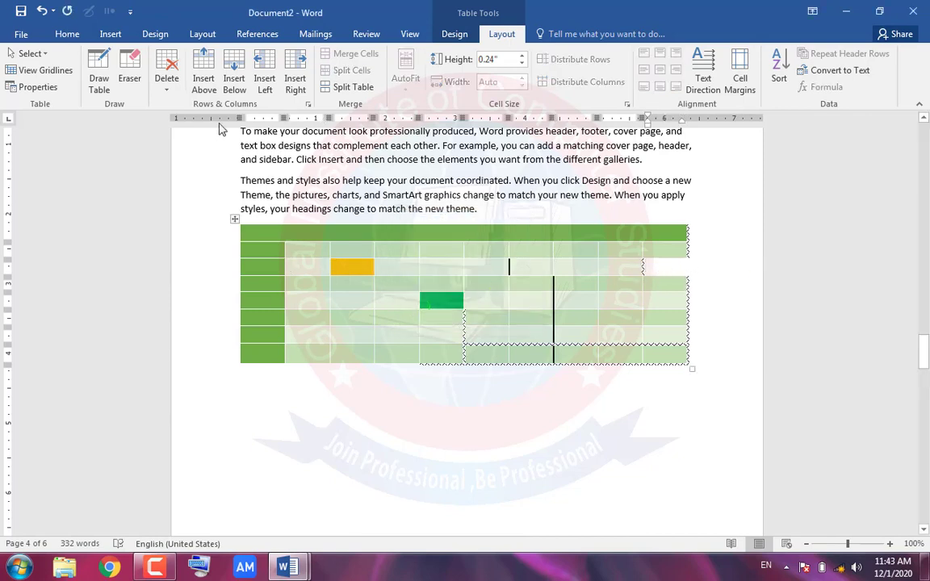
Delete the table's entire third column
click(358, 297)
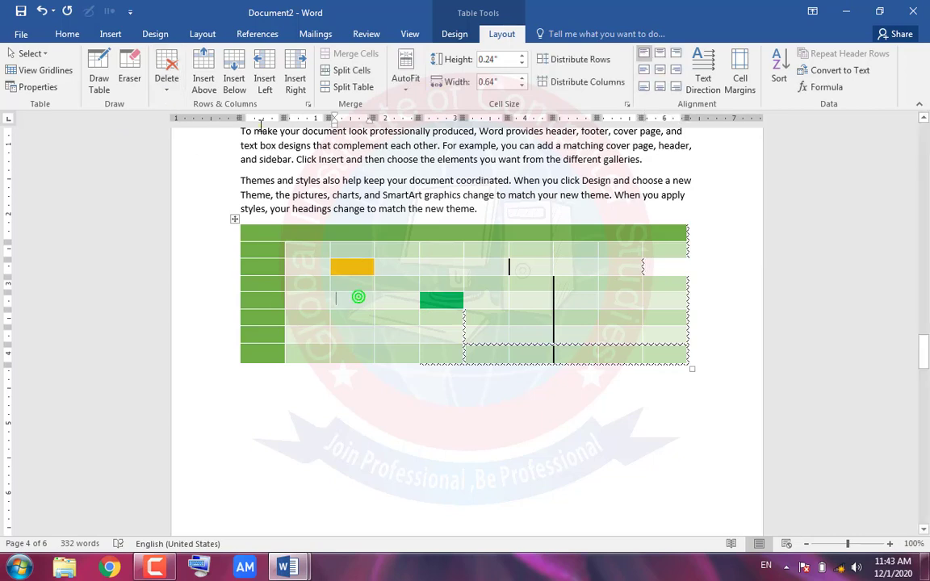
click(167, 80)
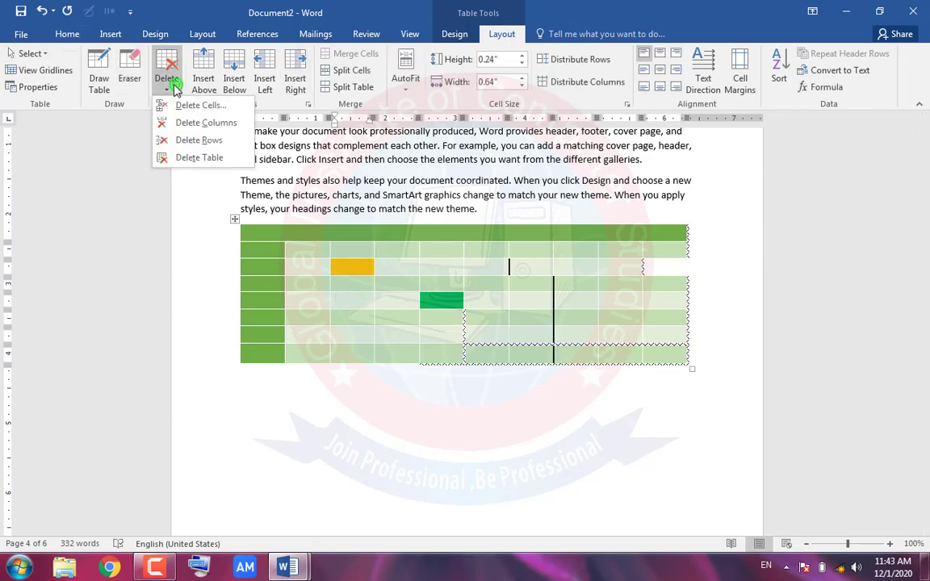
click(193, 125)
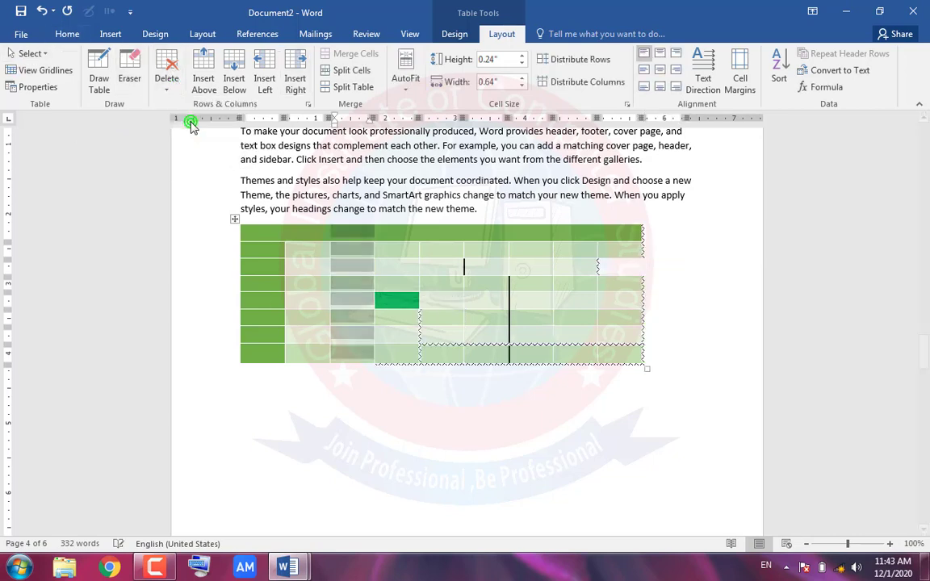
Delete the second row and the row directly below the shortened row, and remove the whole table
click(167, 81)
click(178, 141)
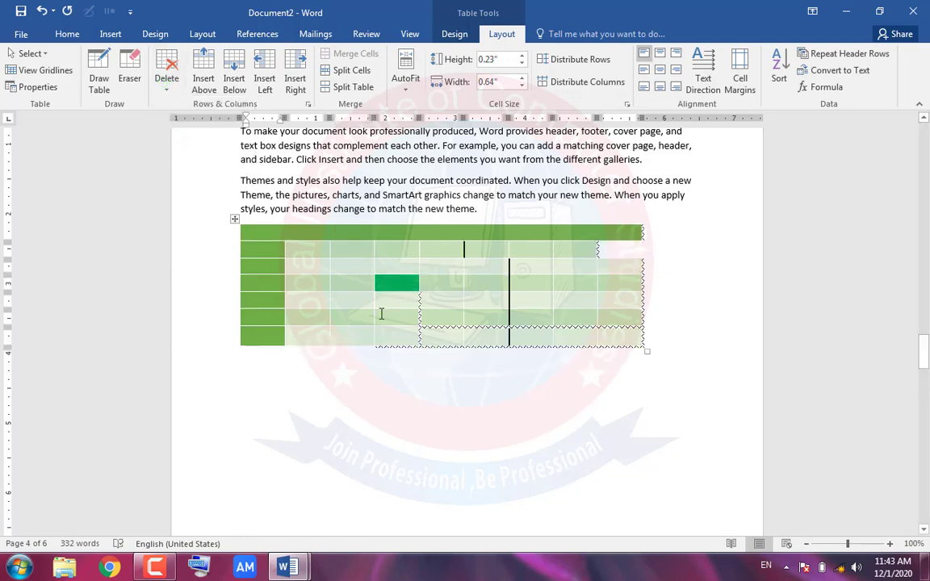
click(167, 81)
click(201, 151)
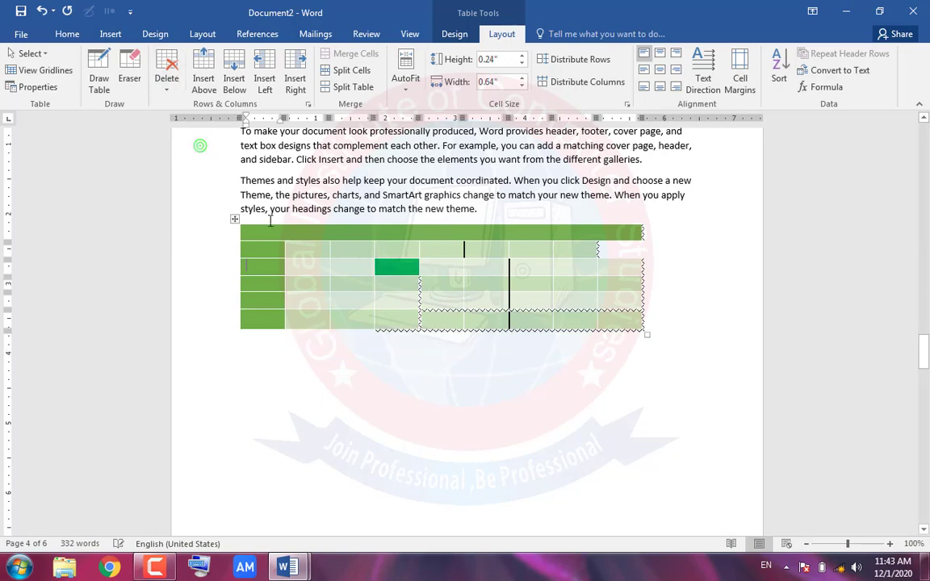
click(165, 92)
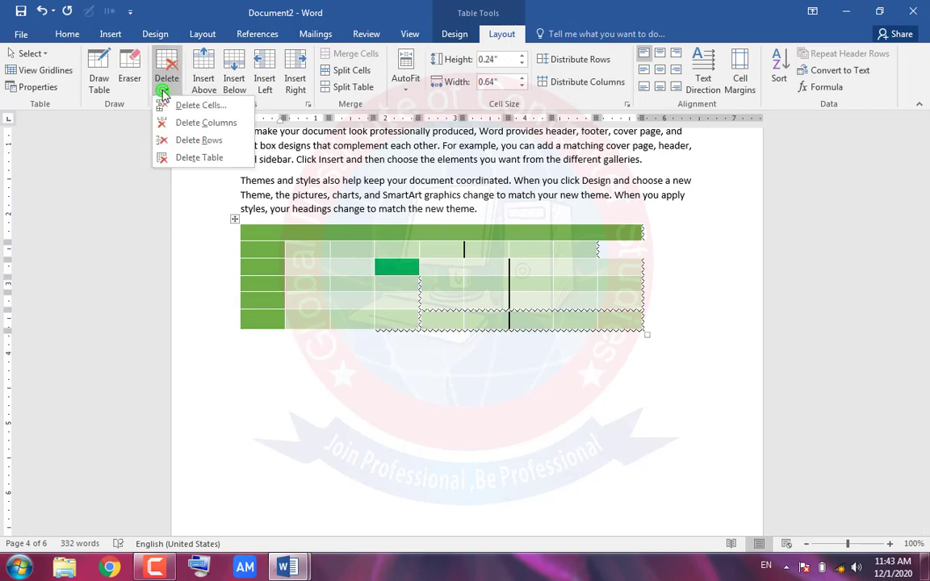
click(182, 160)
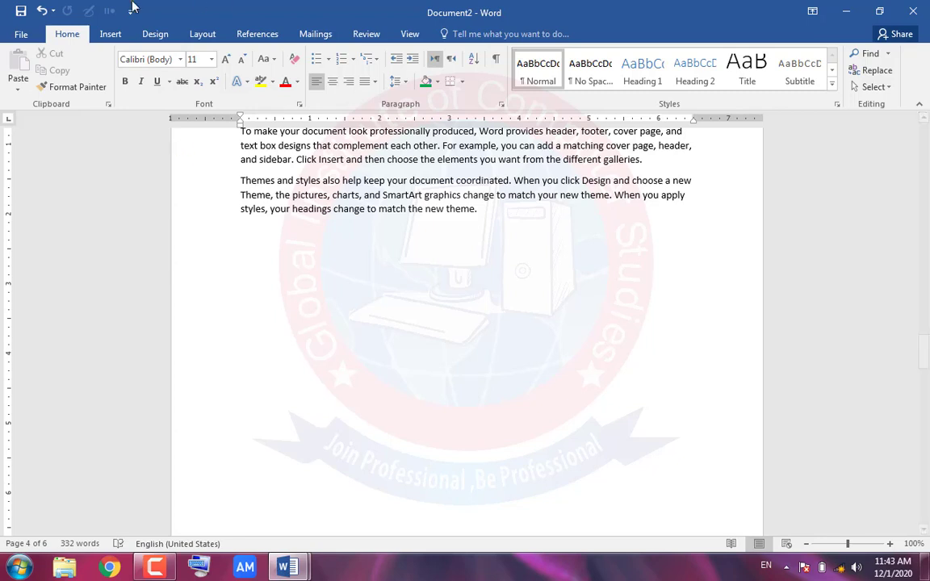
Draw a table frame about 6.19" by 2.1" below the last paragraph, with two vertical lines near its right edge
click(109, 35)
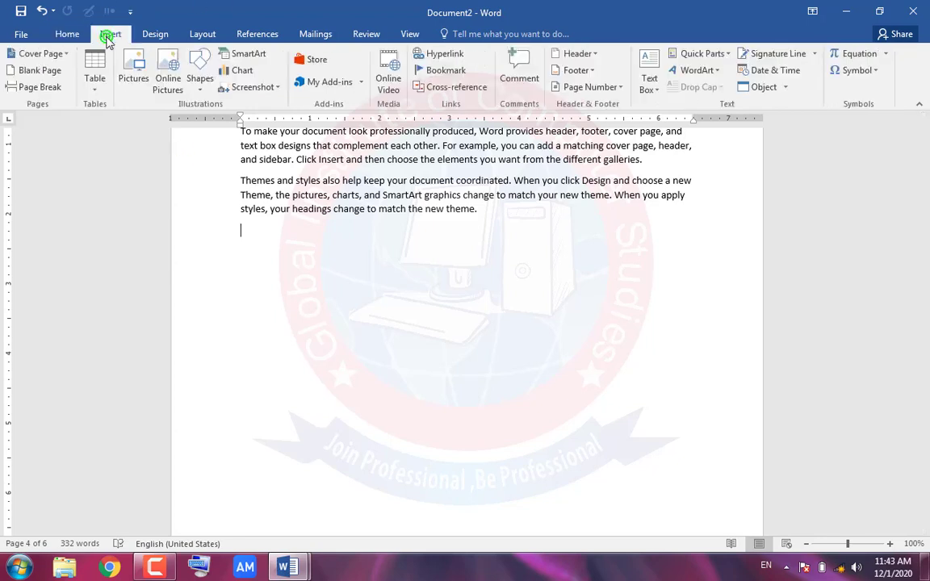
click(91, 89)
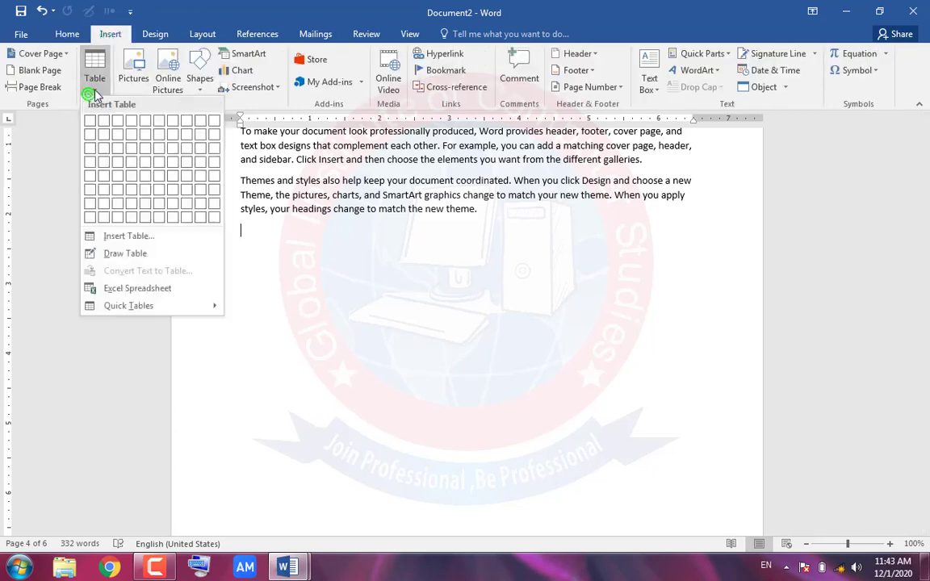
click(125, 254)
mouse_move(245, 260)
mouse_down()
mouse_move(670, 414)
mouse_move(662, 409)
mouse_up()
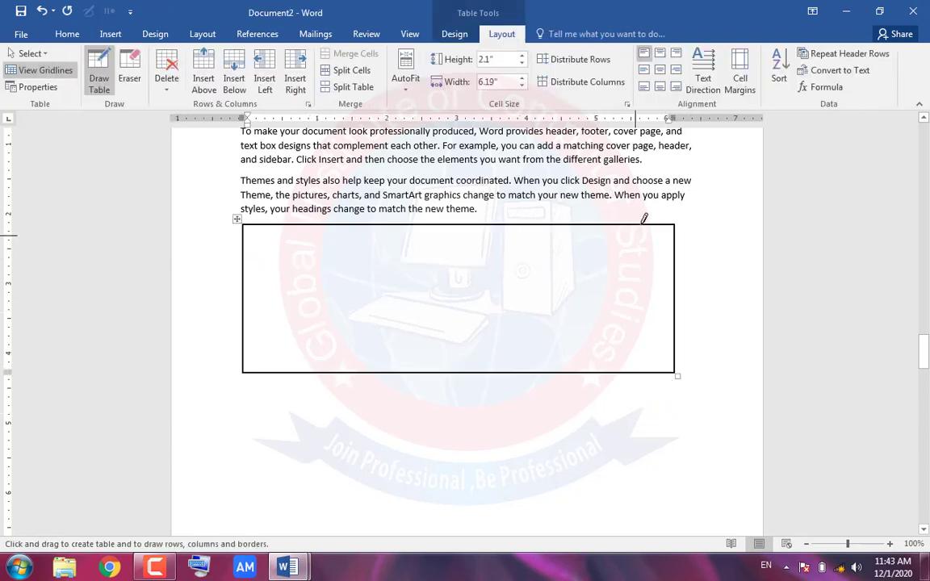
drag(641, 225, 645, 373)
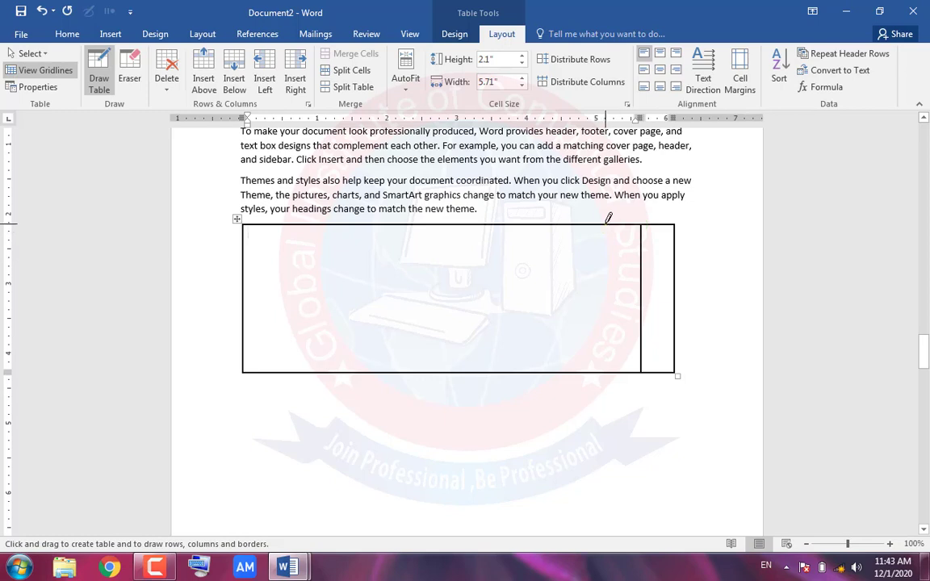
drag(605, 225, 602, 413)
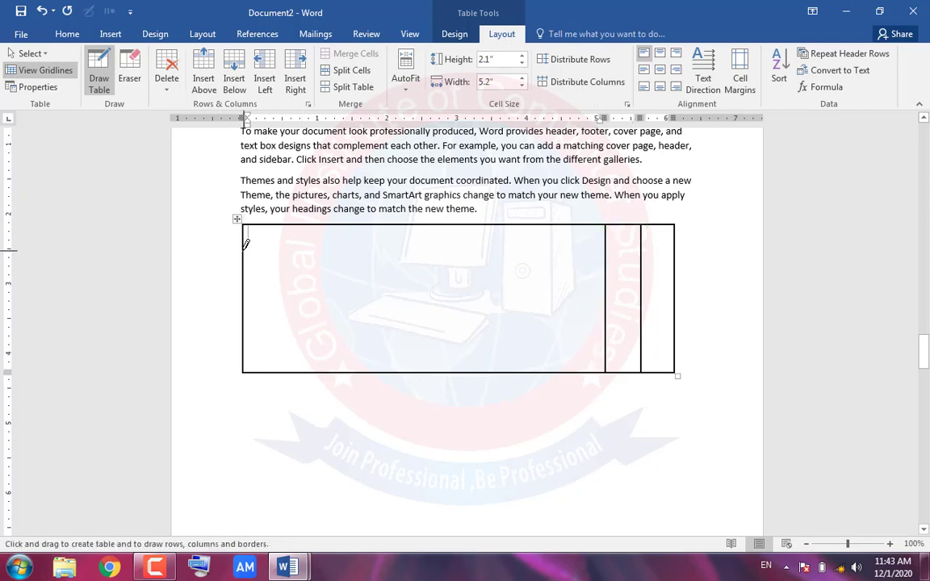
Draw four horizontal lines across the full width of the table to divide it into five rows
mouse_move(243, 249)
mouse_down()
mouse_move(792, 310)
mouse_move(694, 247)
mouse_up()
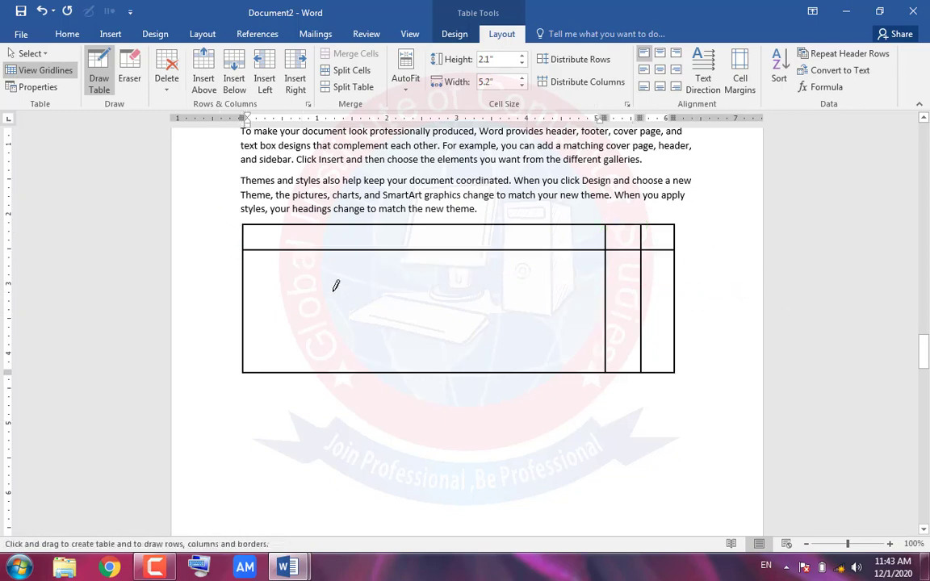
mouse_move(244, 299)
mouse_down()
mouse_move(915, 325)
mouse_move(855, 270)
mouse_move(813, 310)
mouse_up()
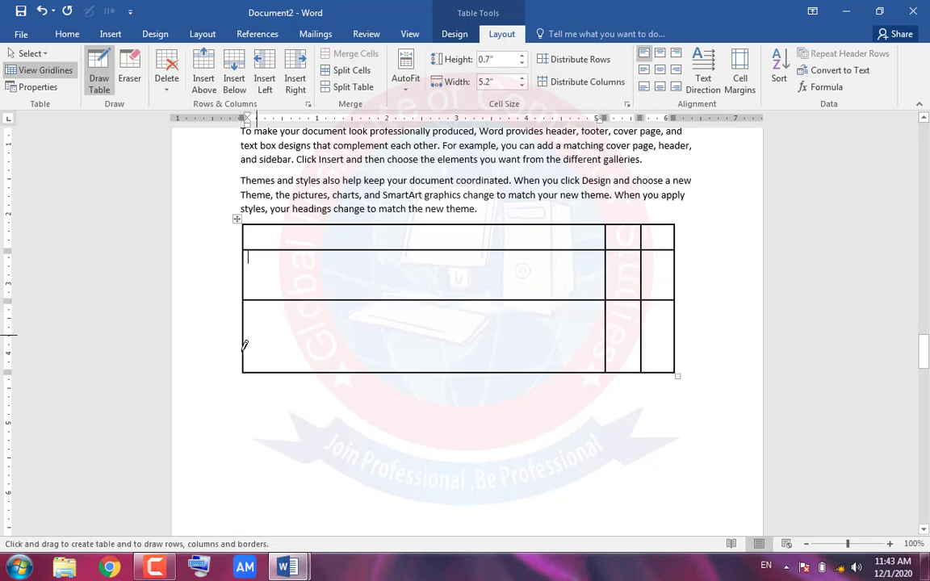
drag(244, 348, 740, 331)
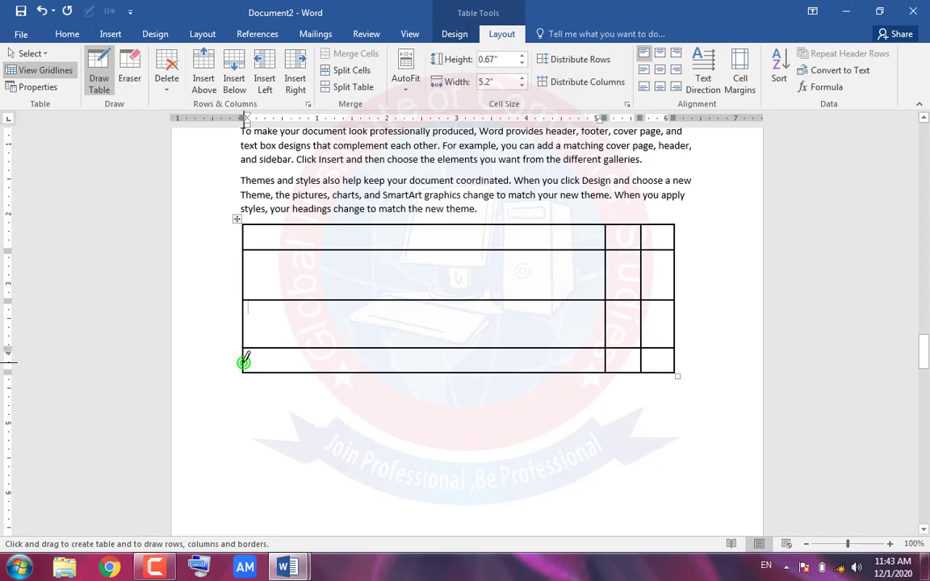
mouse_move(244, 360)
mouse_down()
mouse_move(789, 353)
mouse_move(770, 364)
mouse_up()
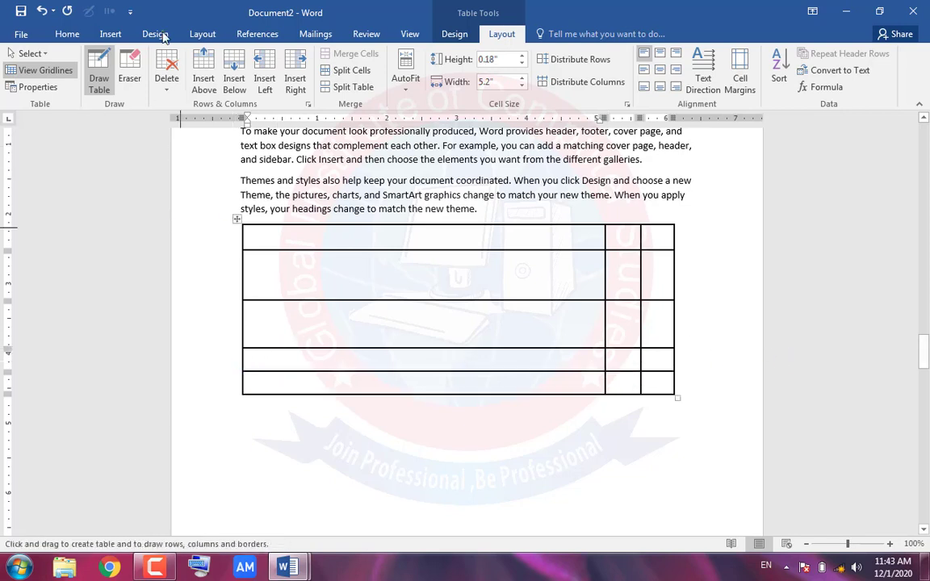
Erase the outer borders of the table's top-right cell and turn off the gridlines
click(128, 81)
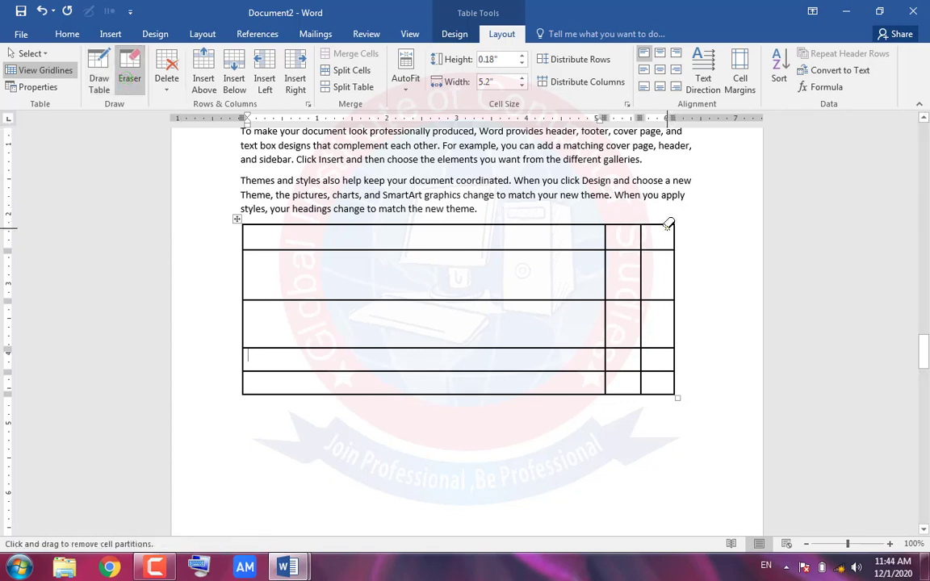
drag(667, 224, 676, 242)
click(29, 72)
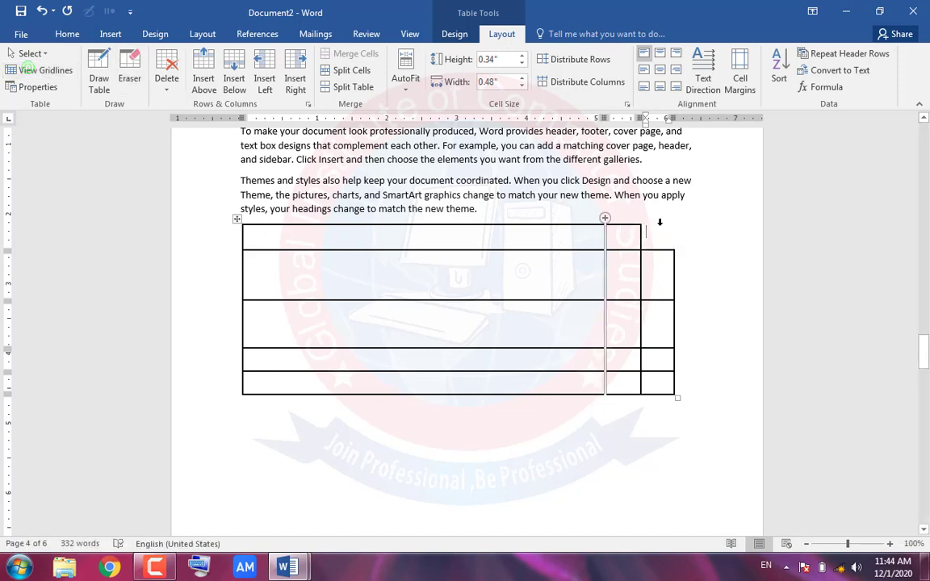
Erase the entire drawn table with the Eraser
click(129, 74)
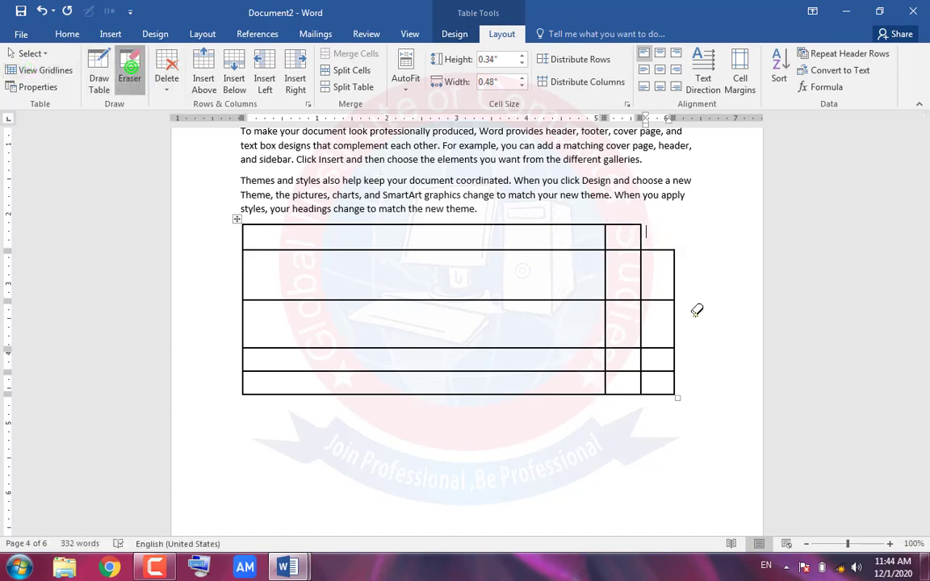
mouse_move(681, 215)
mouse_down()
mouse_move(282, 440)
mouse_move(182, 440)
mouse_up()
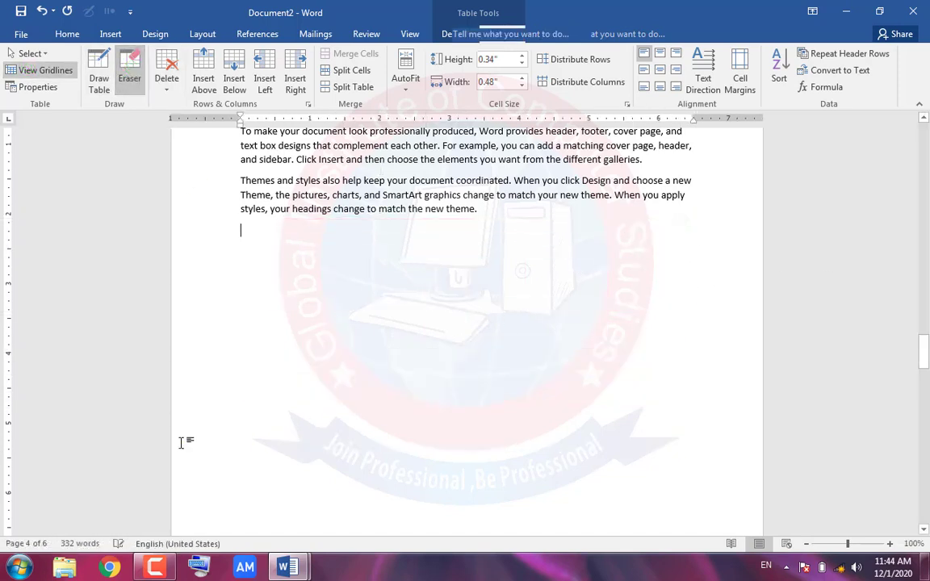
Insert a table with 7 columns and 9 rows below the last paragraph
click(110, 34)
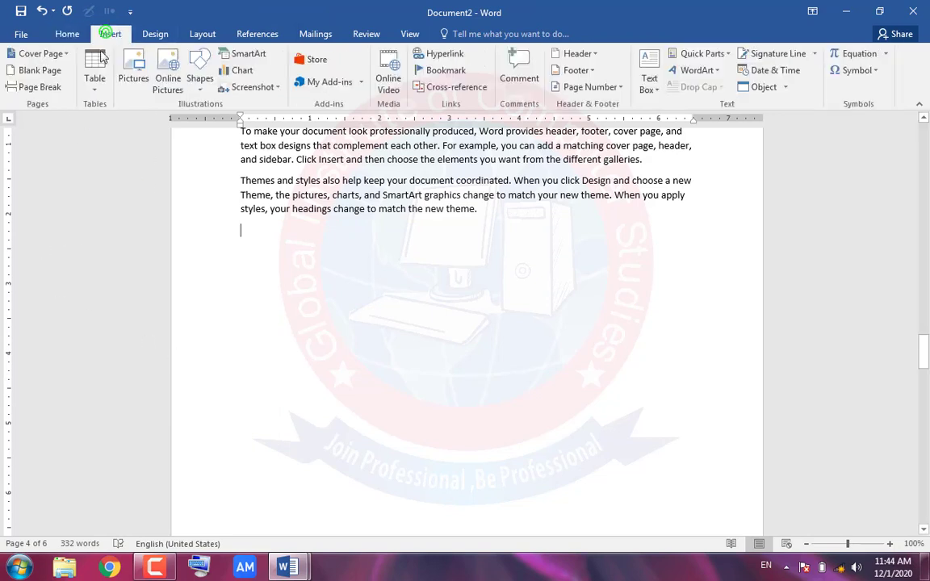
click(95, 89)
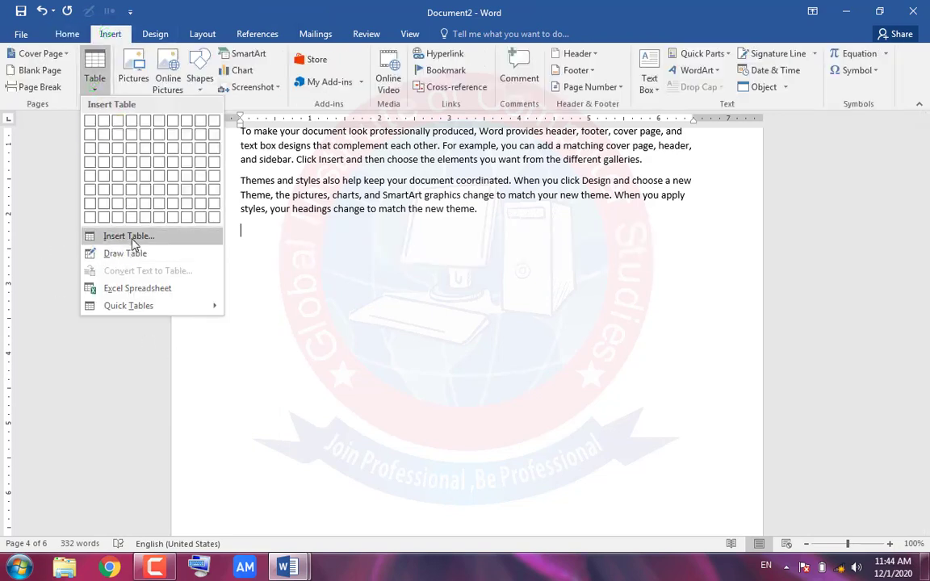
click(130, 237)
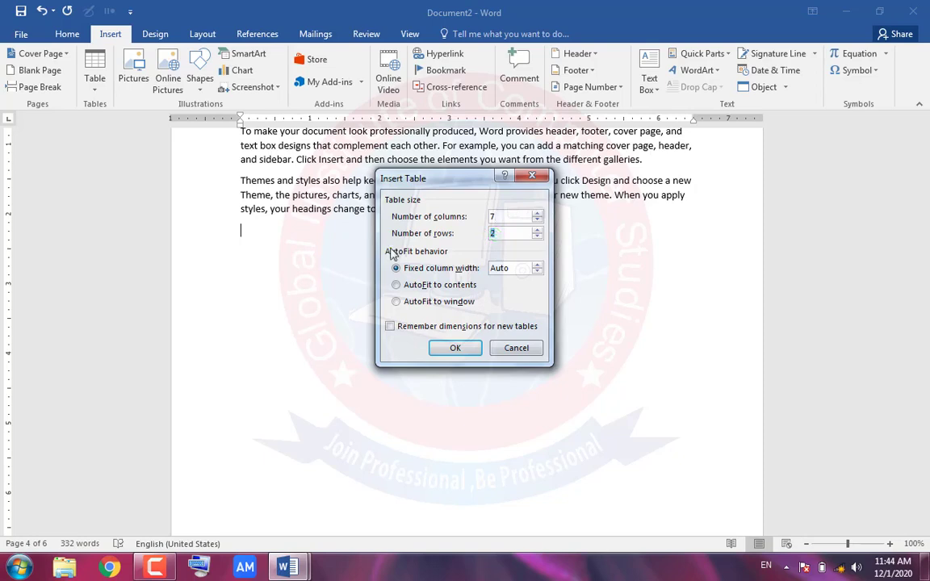
click(457, 347)
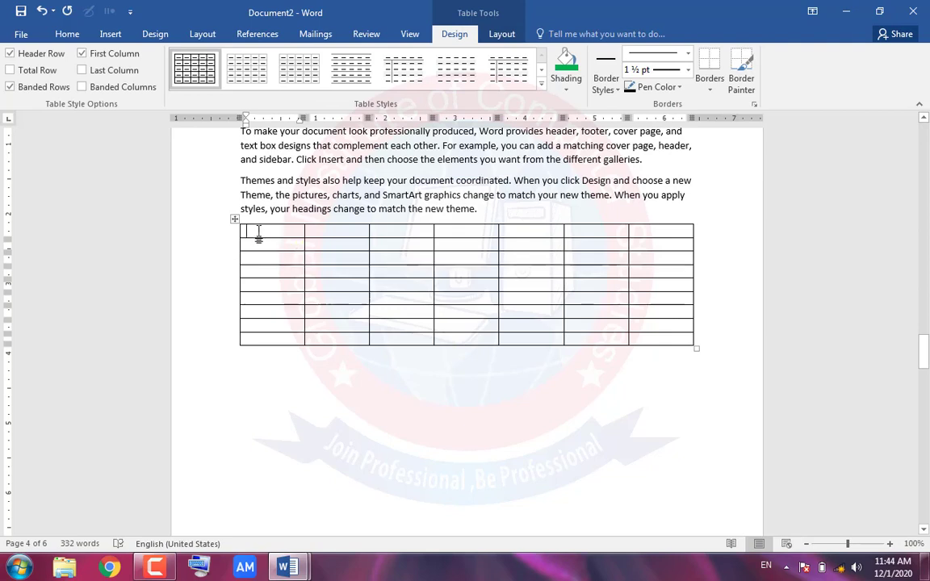
Enter 1 in the first cell of the new table
click(500, 34)
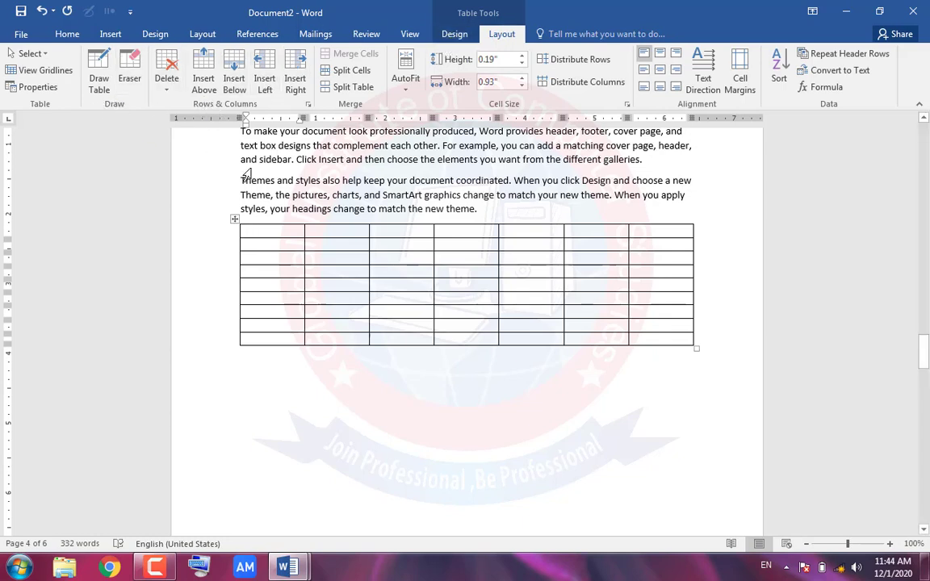
text(1)
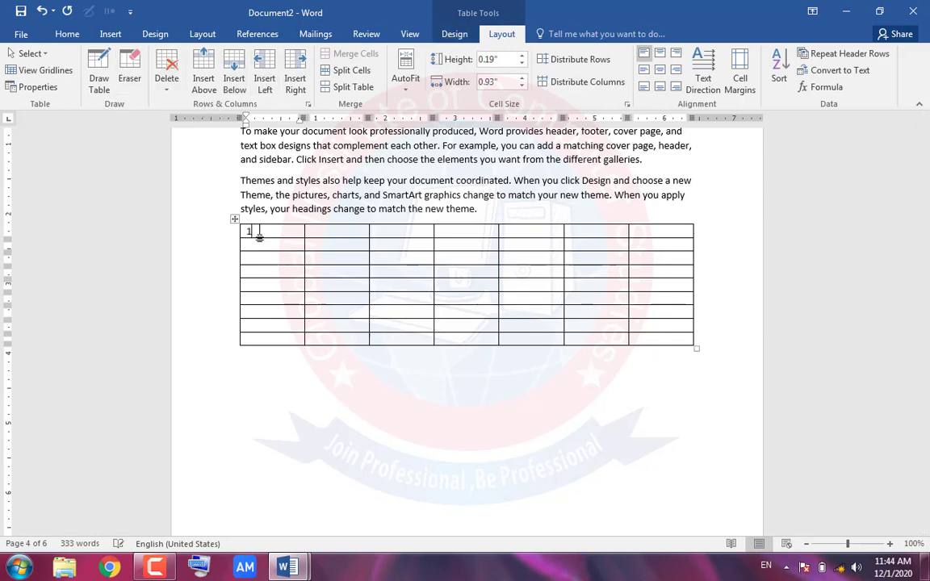
key(Return)
key(BackSpace)
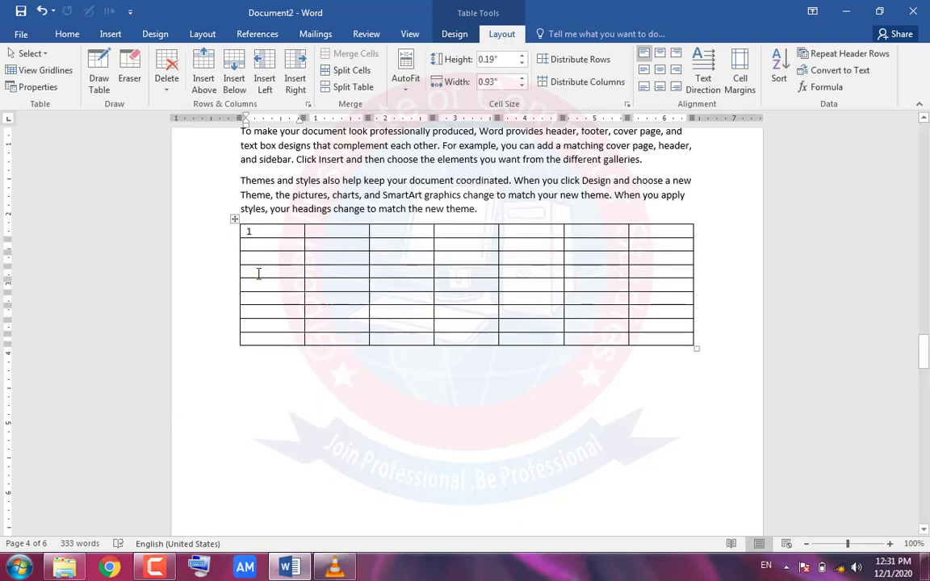
click(157, 568)
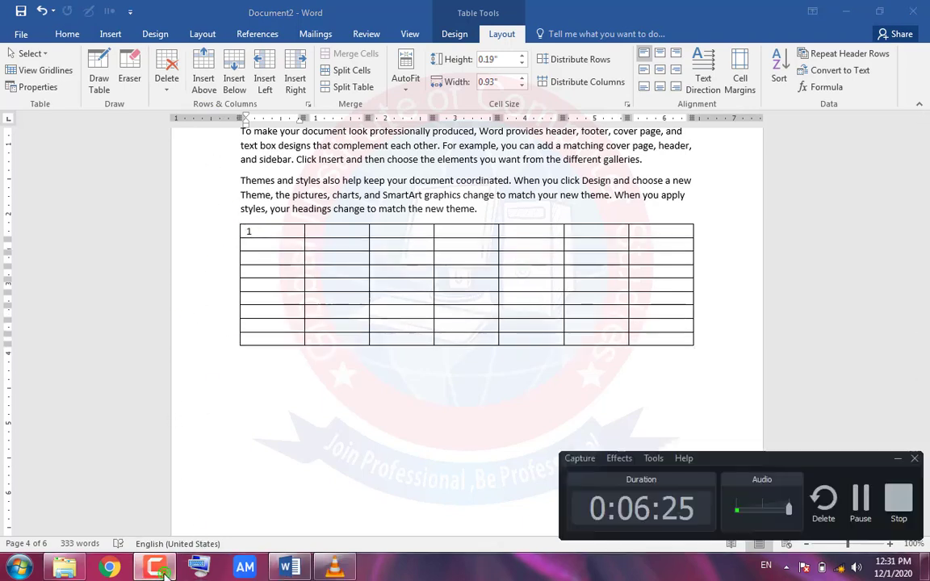
click(162, 570)
click(162, 571)
click(162, 571)
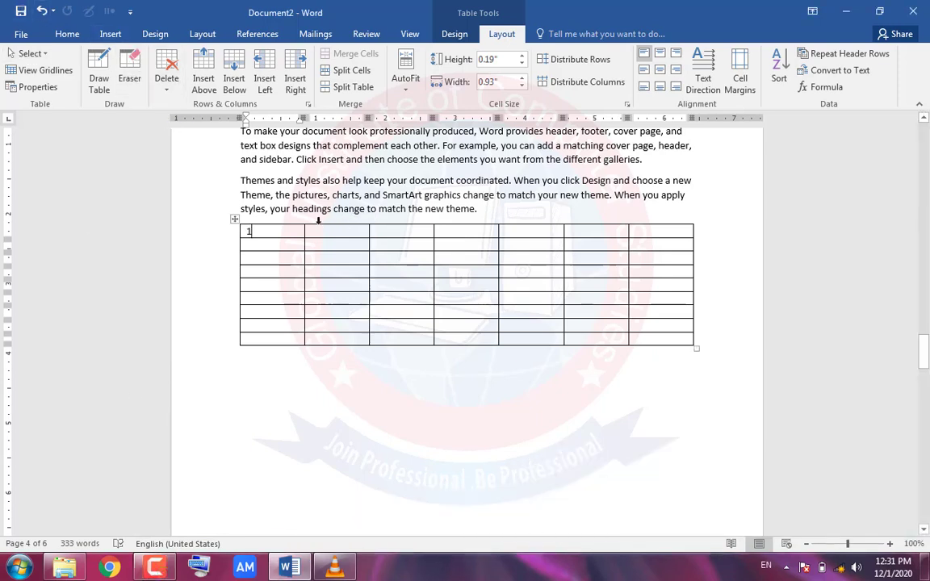
Enter 2, 3 and 4 in the second to fourth cells of the table's first row
key(Tab)
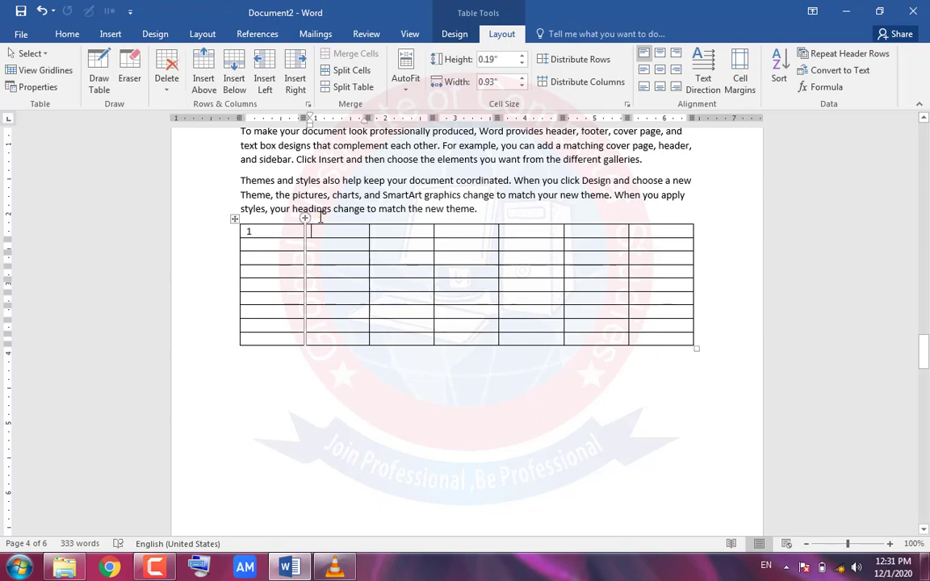
text(2)
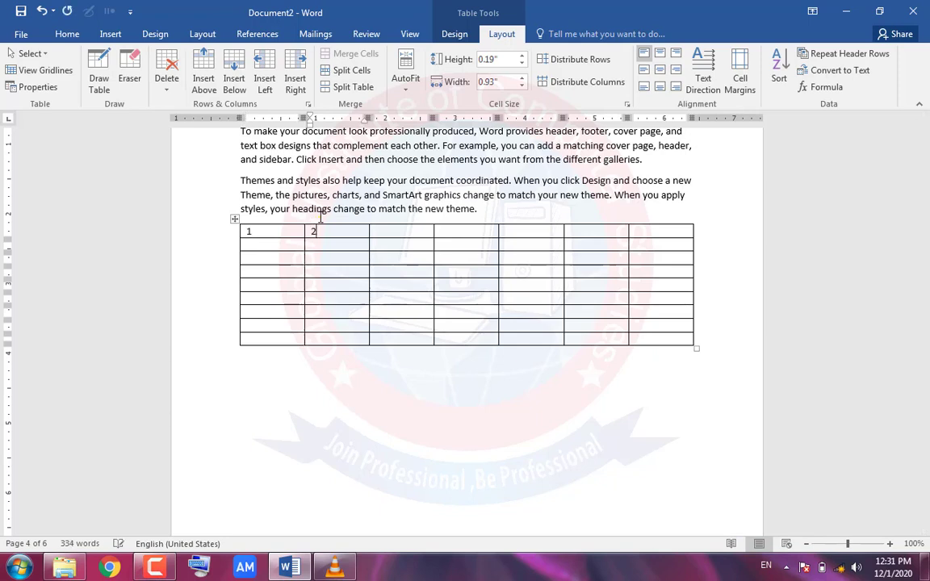
key(Tab)
text(3)
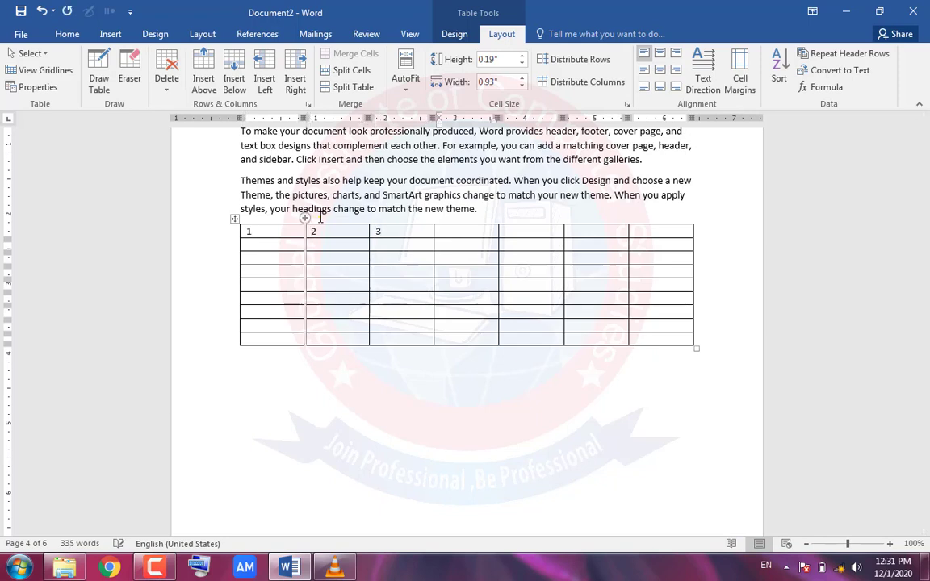
text(4)
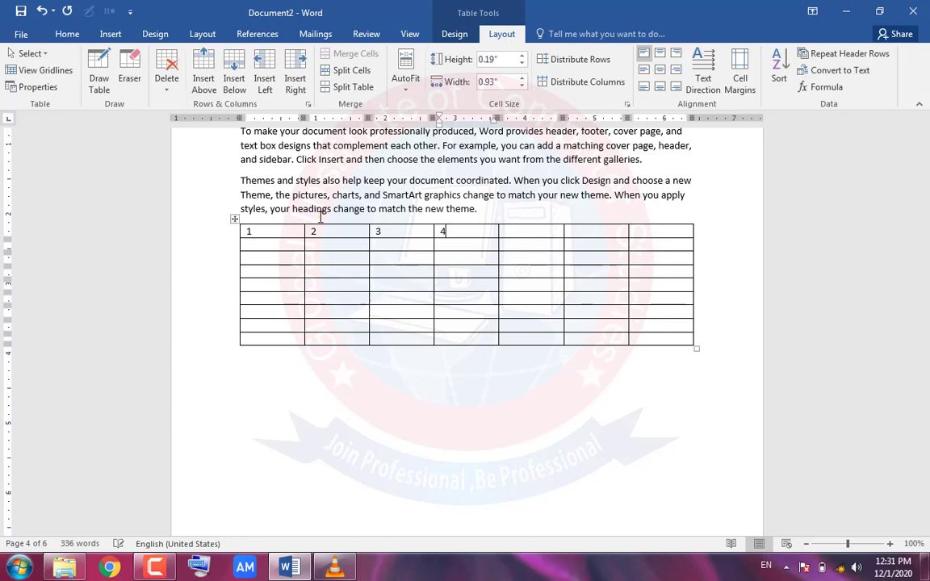
Fill the first five cells of the table's second row with 8, 9, 23, 8 and 7
click(256, 249)
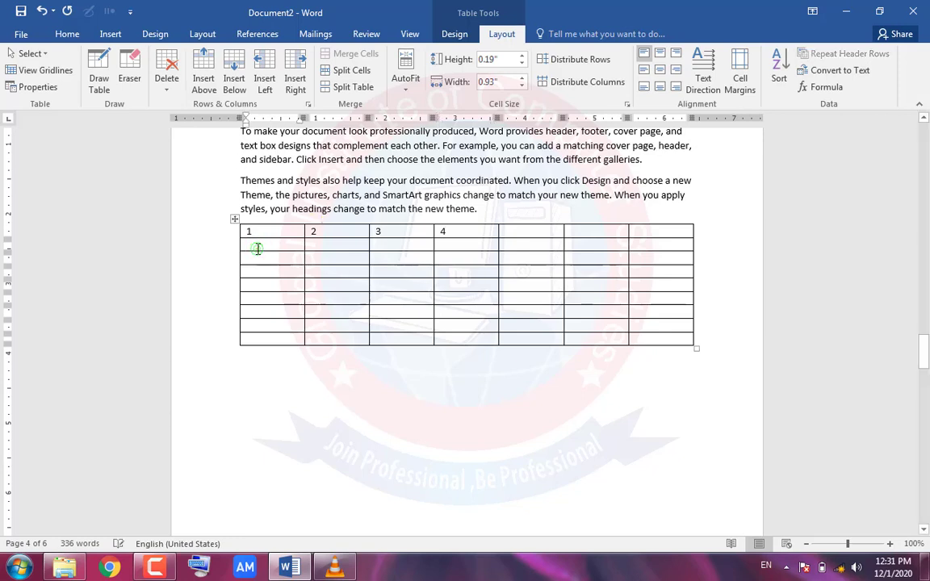
text(8 )
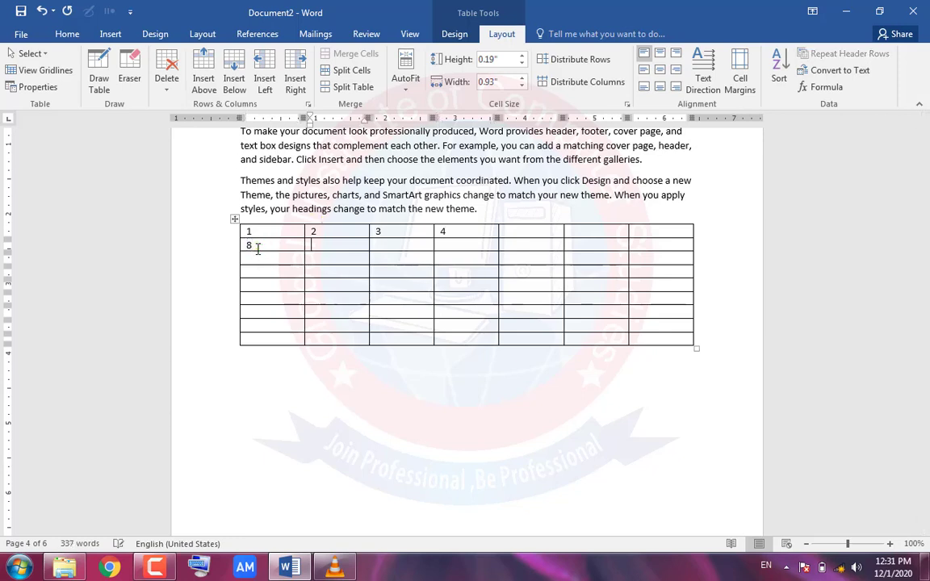
text(9)
key(Tab)
text(23)
key(Tab)
text(8)
key(Tab)
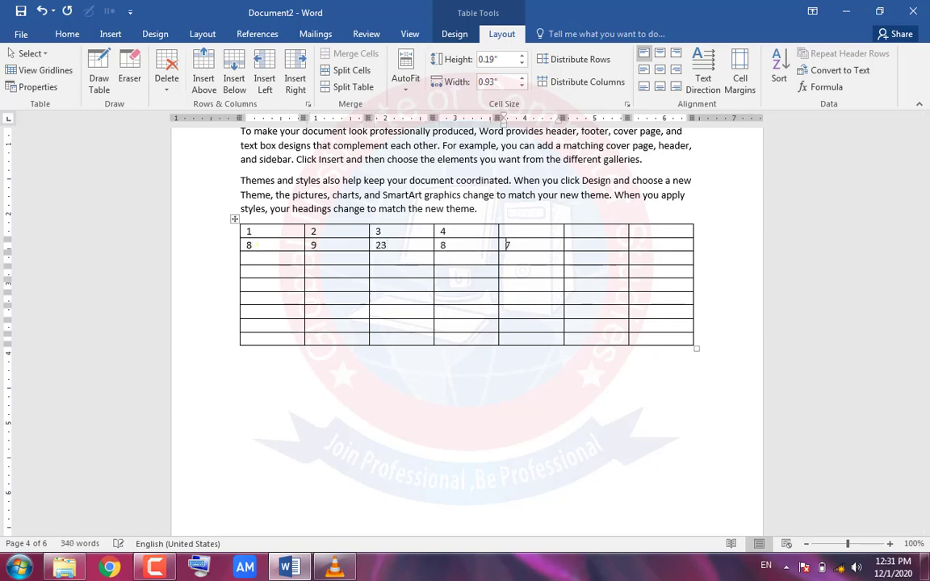
text(7)
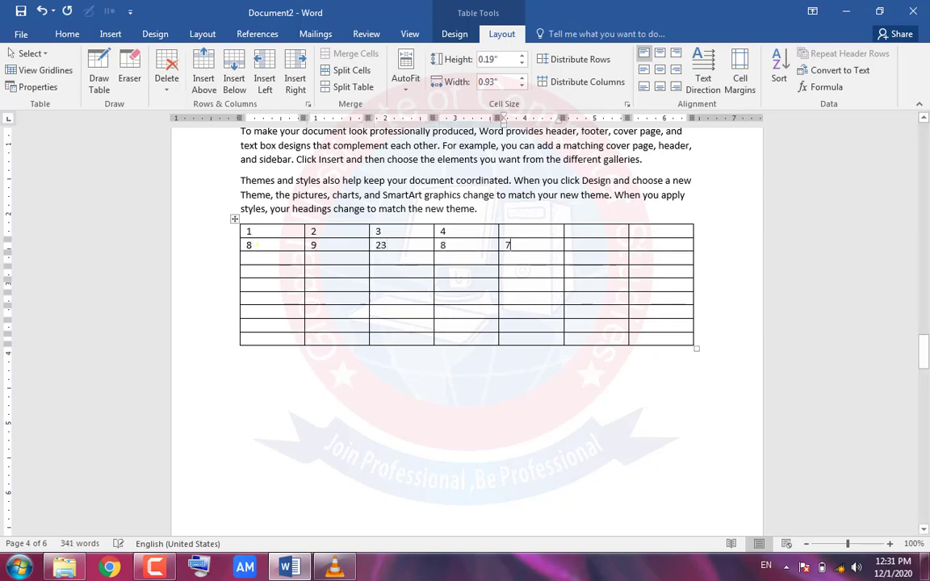
Fill the first five cells of the table's third row with 3, 3, 12, 2 and 3
click(257, 258)
text(3)
key(Tab)
text(3)
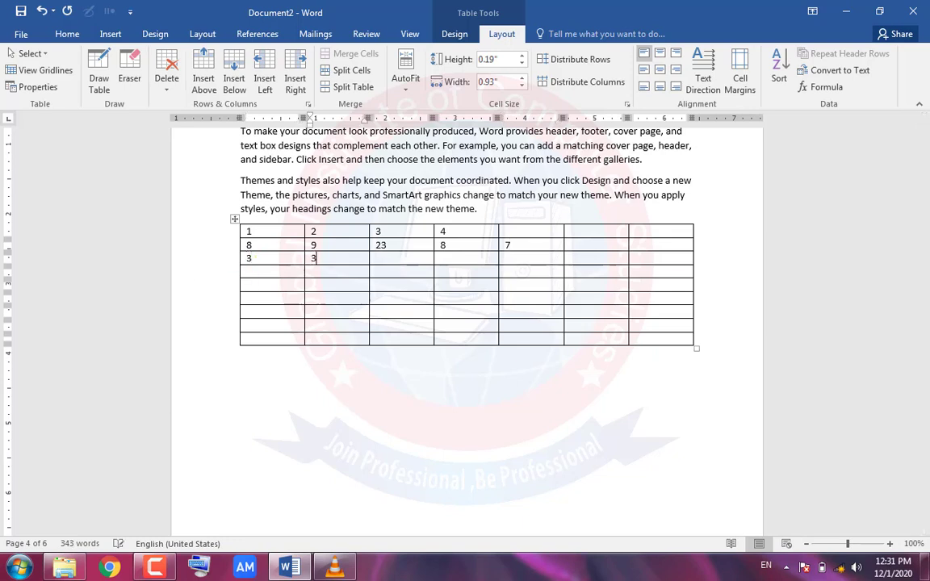
key(Tab)
text(12)
key(Tab)
text(2)
key(Tab)
text(3)
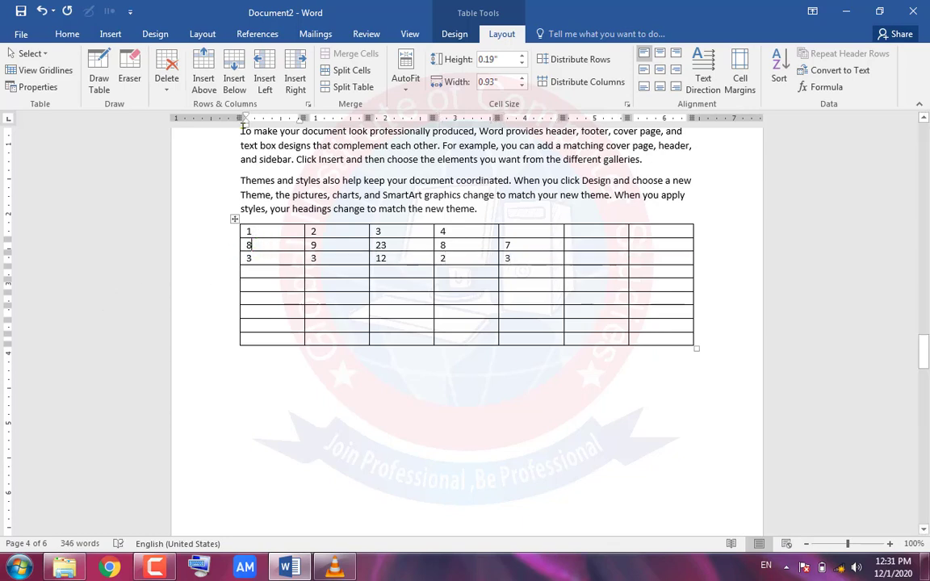
Insert one empty row above and one below the row containing 8, 9, 23, 8 and 7
click(208, 83)
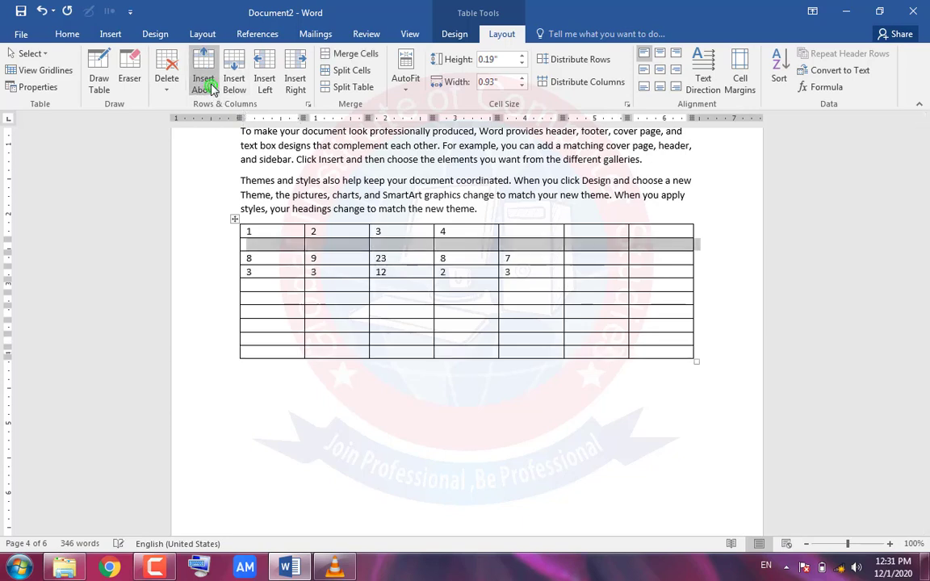
click(263, 257)
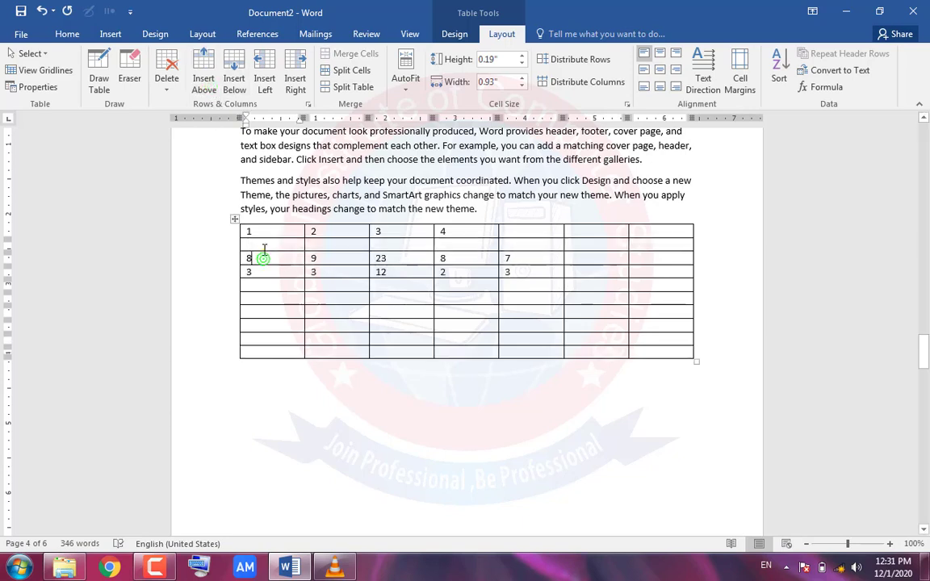
click(234, 80)
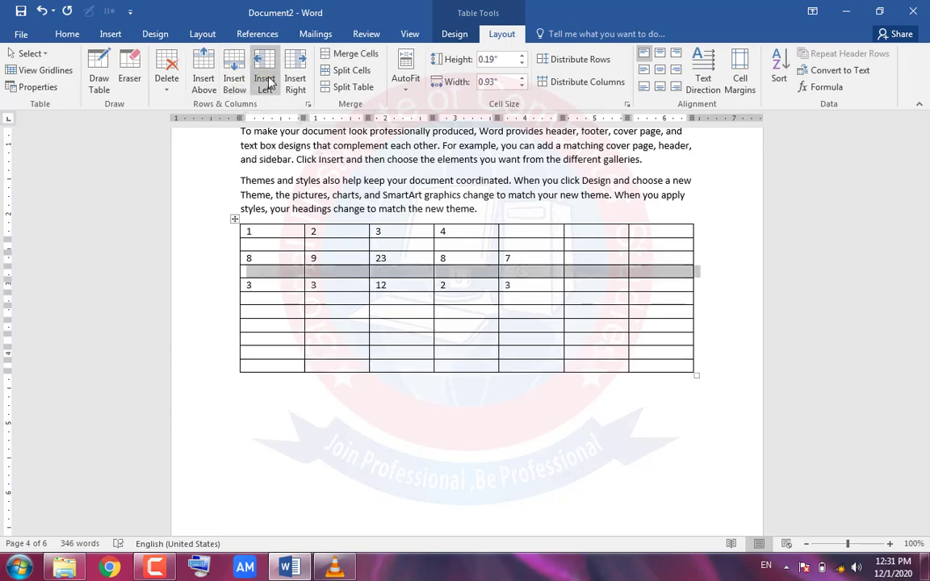
Insert seven columns to the left of the table's data and one column to the right of the column holding 1, 8 and 3
click(266, 80)
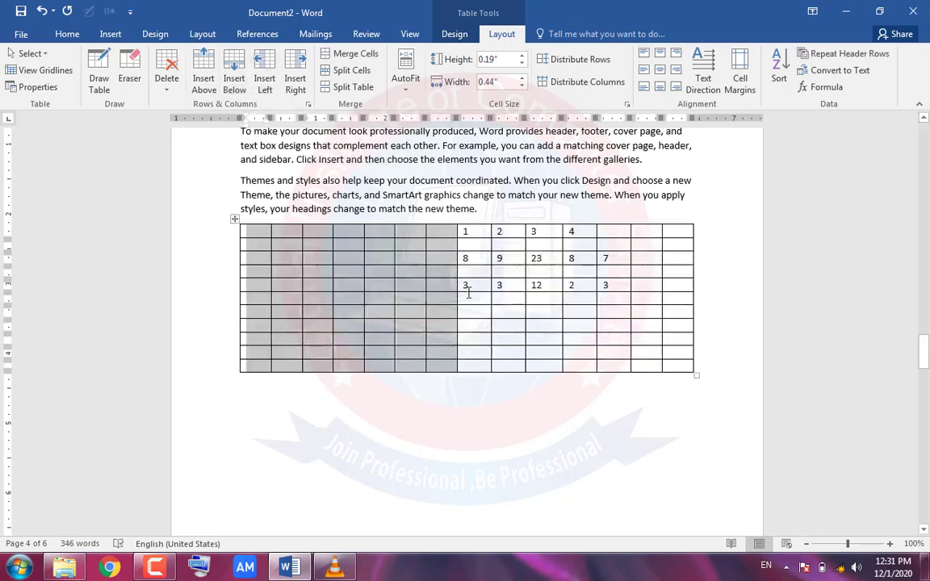
click(479, 268)
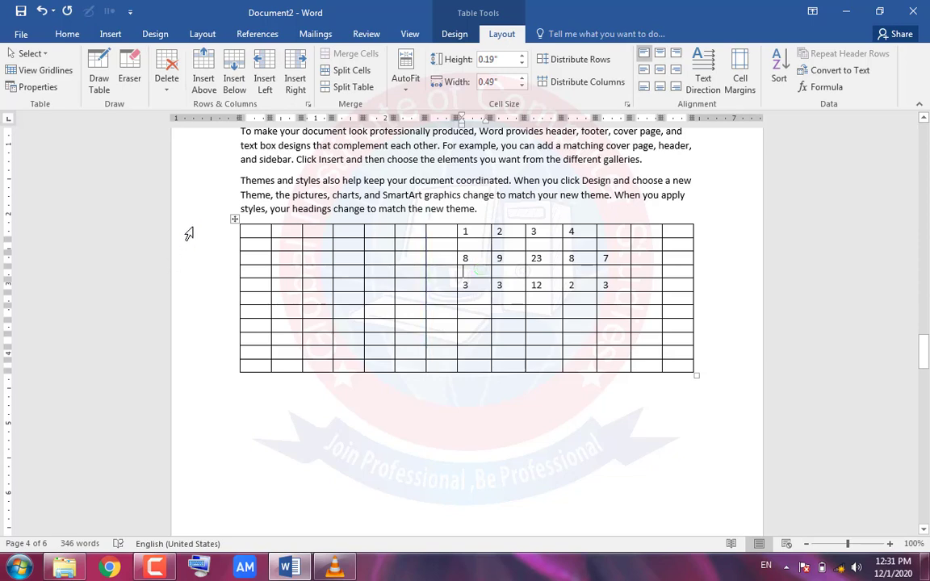
click(295, 78)
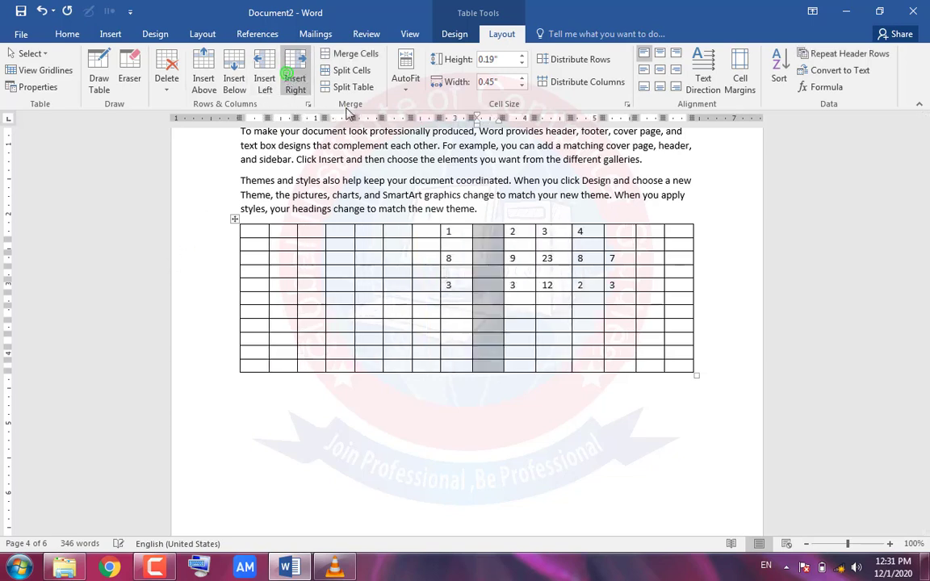
Split the table above the row starting its data with 8, and again above the second empty row below the 3, 3, 12 row
click(508, 260)
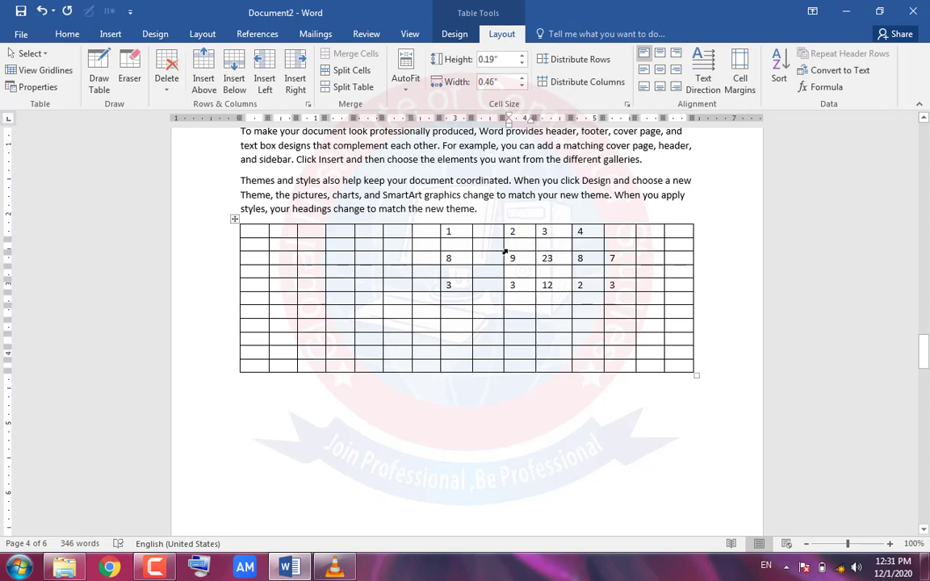
mouse_move(513, 209)
click(355, 70)
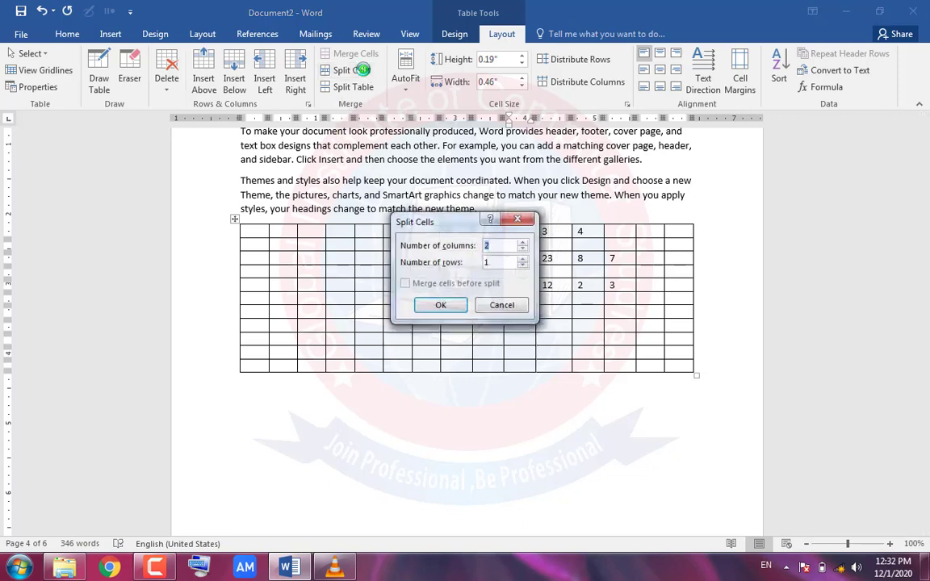
click(492, 303)
click(335, 89)
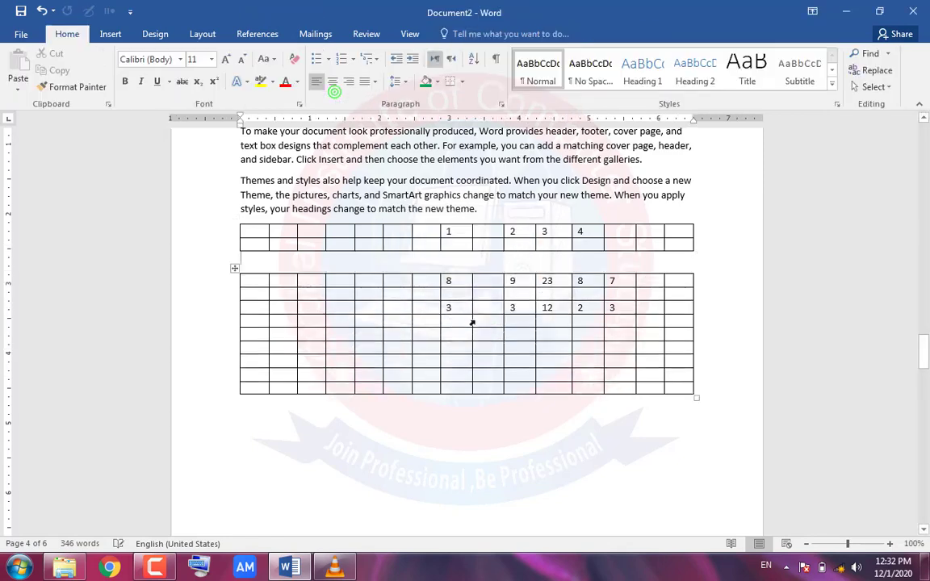
click(482, 333)
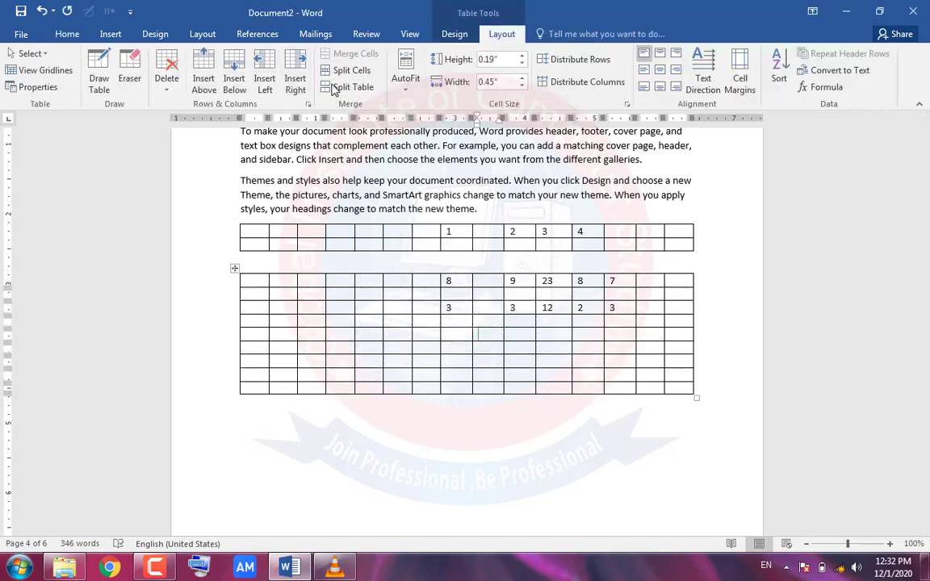
click(343, 87)
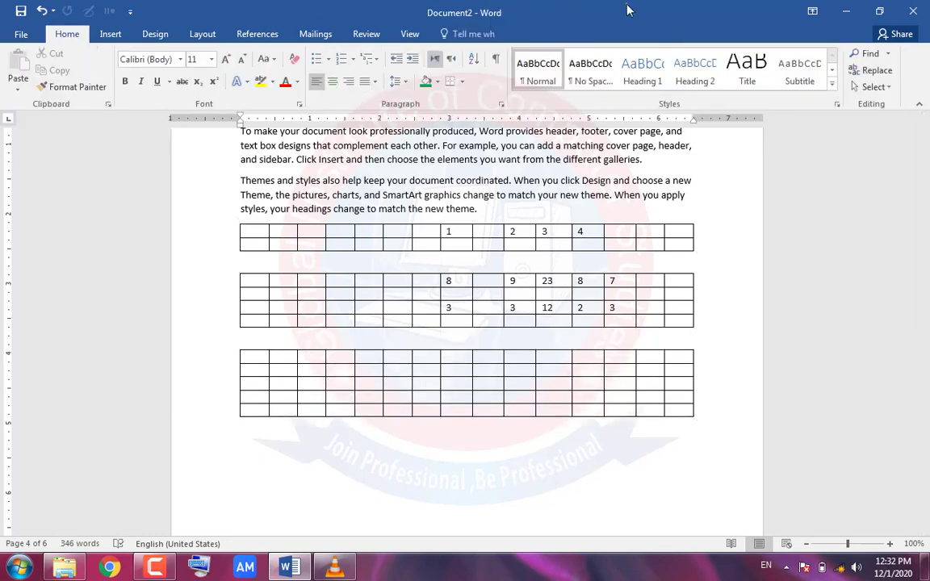
Split the cell in the third row, eighth column of the lowest table into 4 columns and 4 rows
click(453, 384)
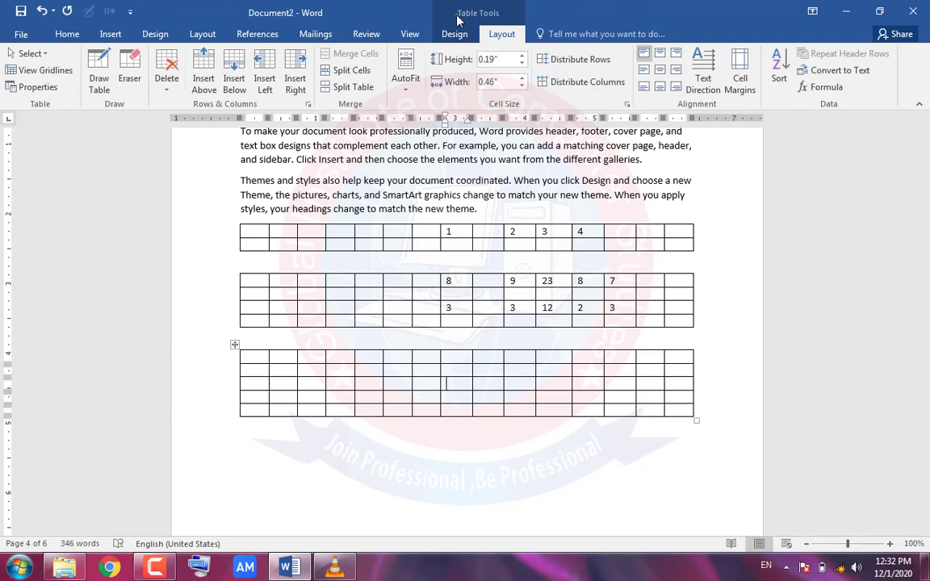
click(364, 69)
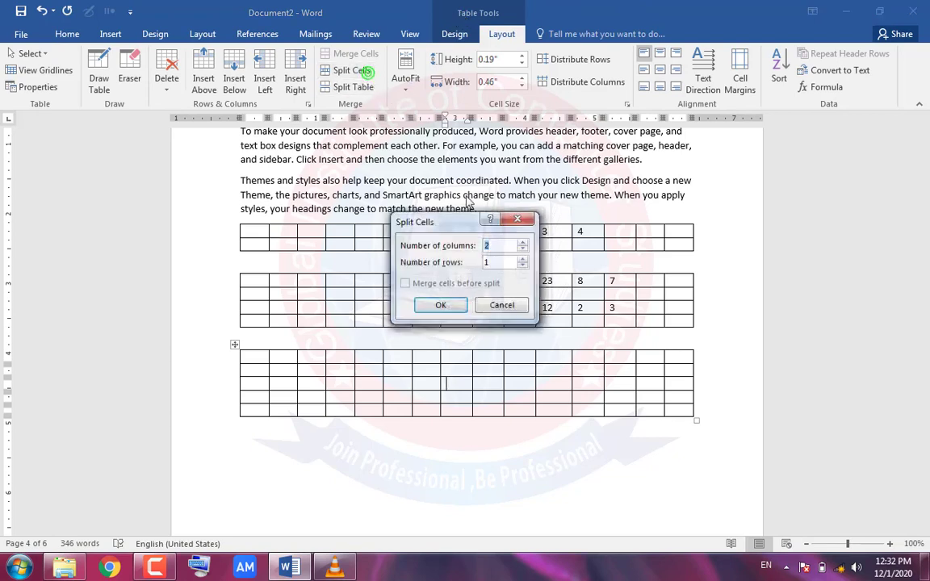
click(522, 260)
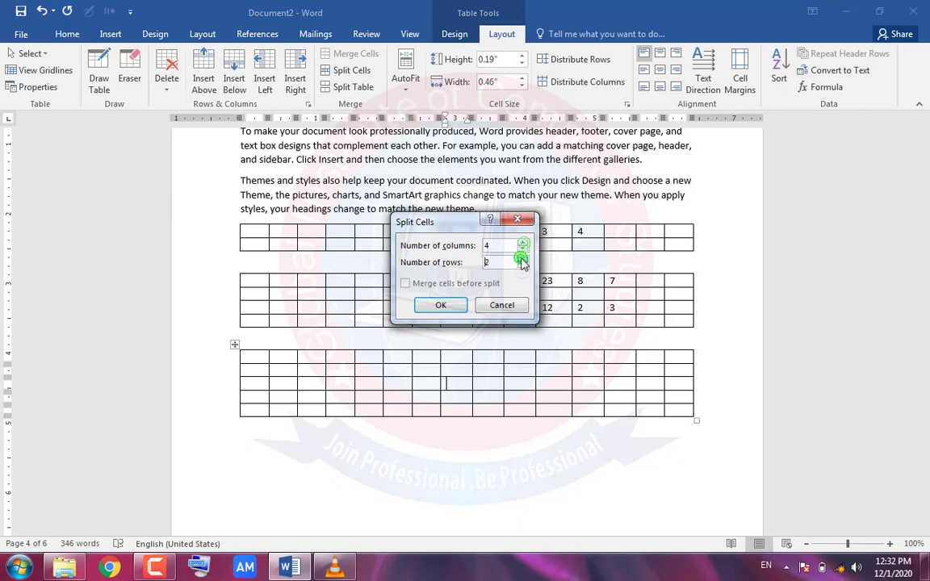
click(521, 260)
click(521, 260)
click(440, 305)
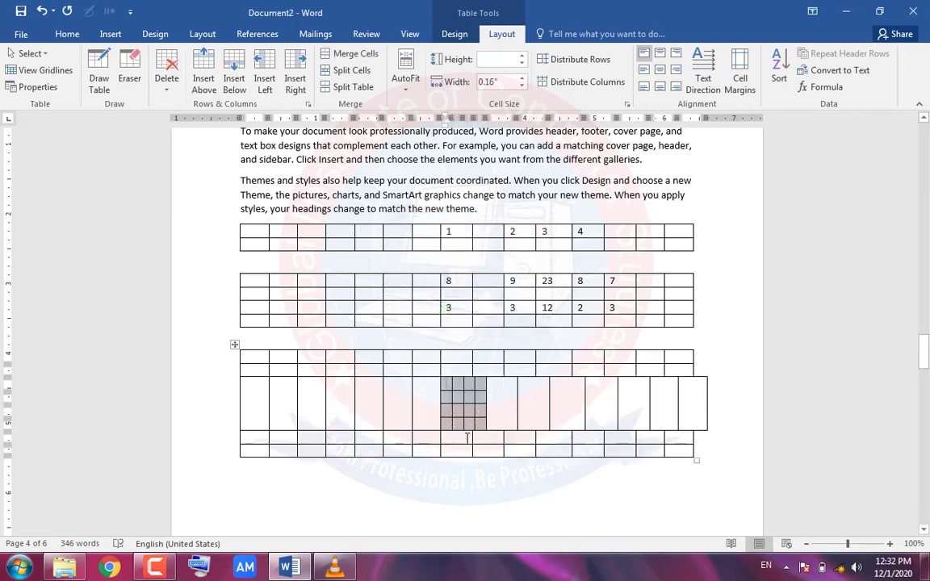
click(466, 436)
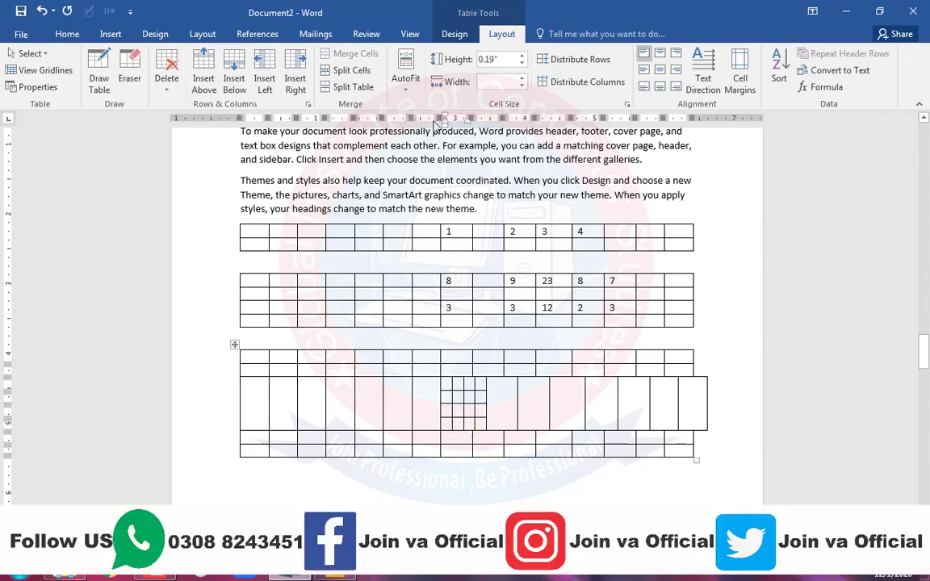
AutoFit the lowest table to its contents, and refit it to the window with AutoFit Window
click(406, 80)
click(414, 120)
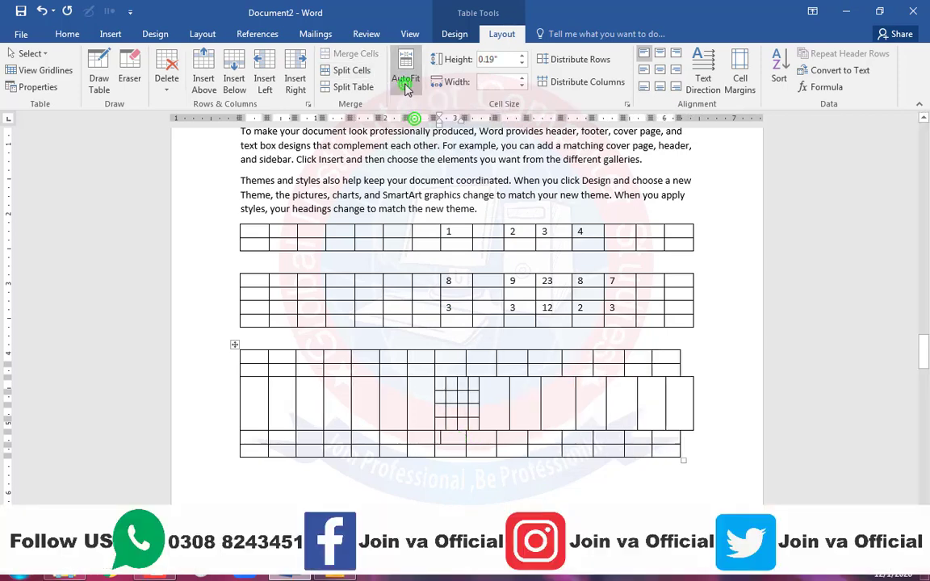
click(406, 80)
click(416, 139)
click(406, 84)
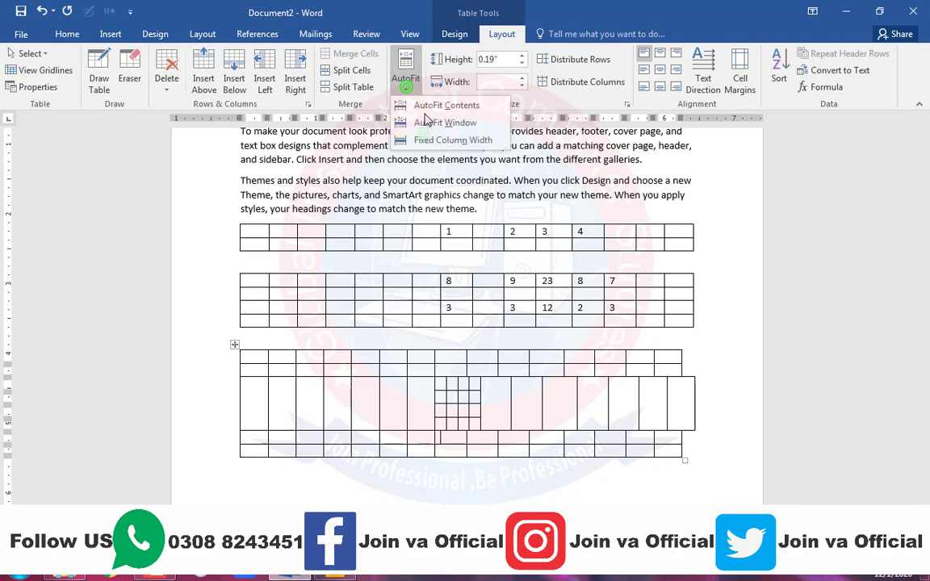
click(429, 105)
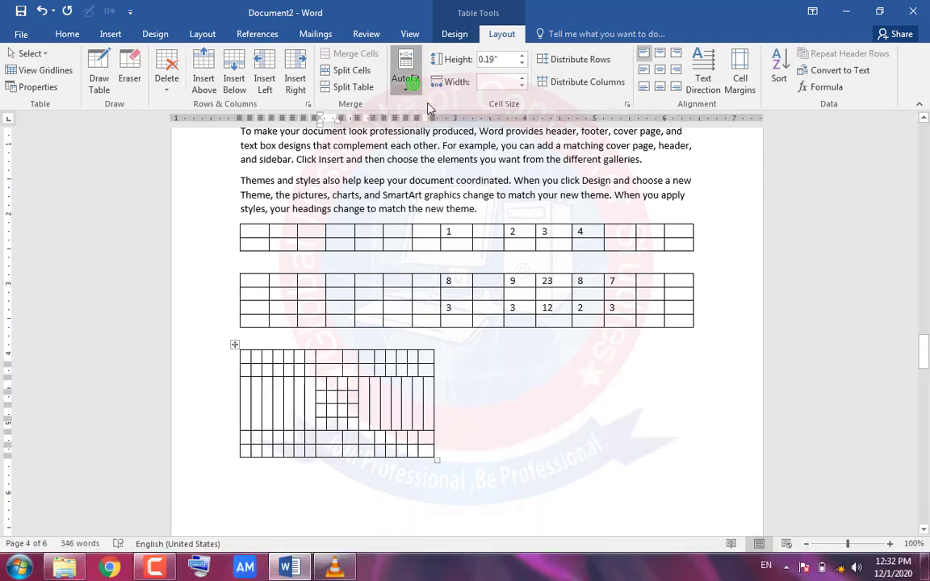
click(406, 81)
click(433, 121)
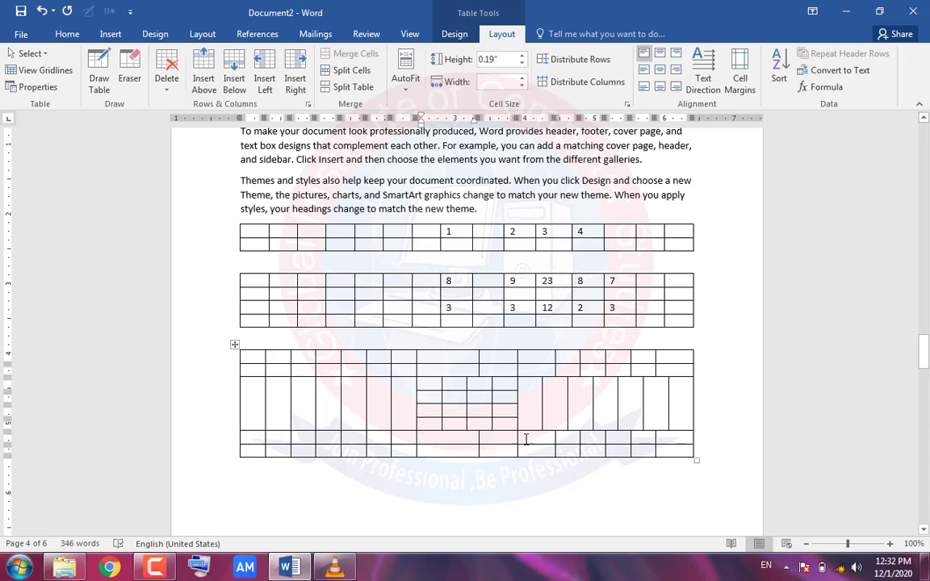
Raise the height of the lowest table's fourth row to 0.5" and narrow its tenth column
click(526, 438)
click(522, 56)
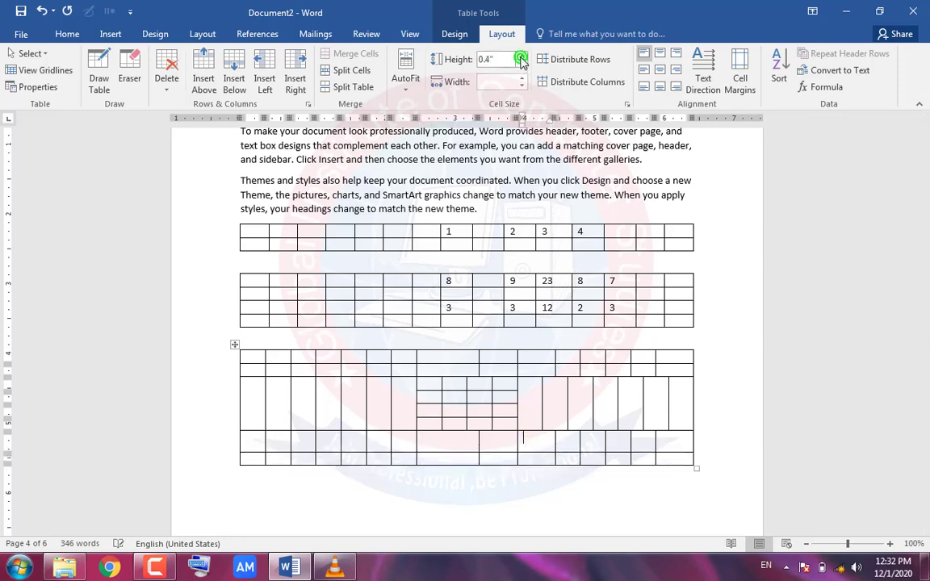
click(521, 57)
click(522, 84)
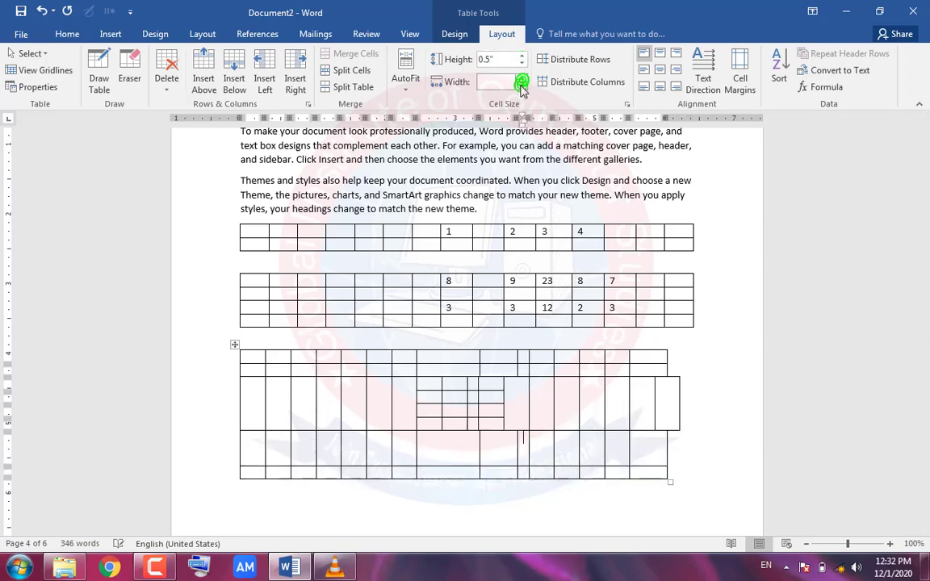
Reduce the height of the lowest table's fourth row to 0.19"
click(521, 64)
click(521, 64)
click(522, 64)
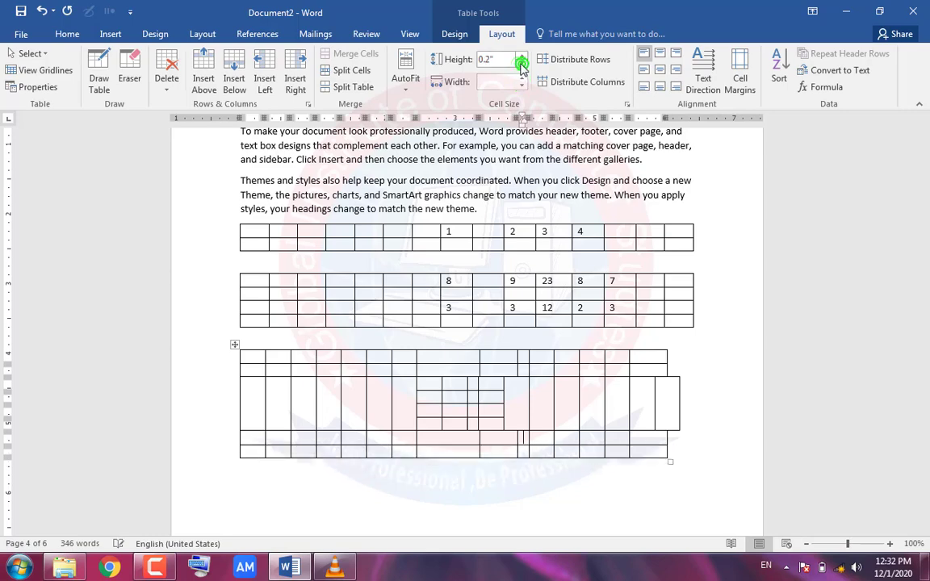
click(522, 64)
Distribute the rows of the lowest table evenly and try to distribute its columns as well
click(562, 61)
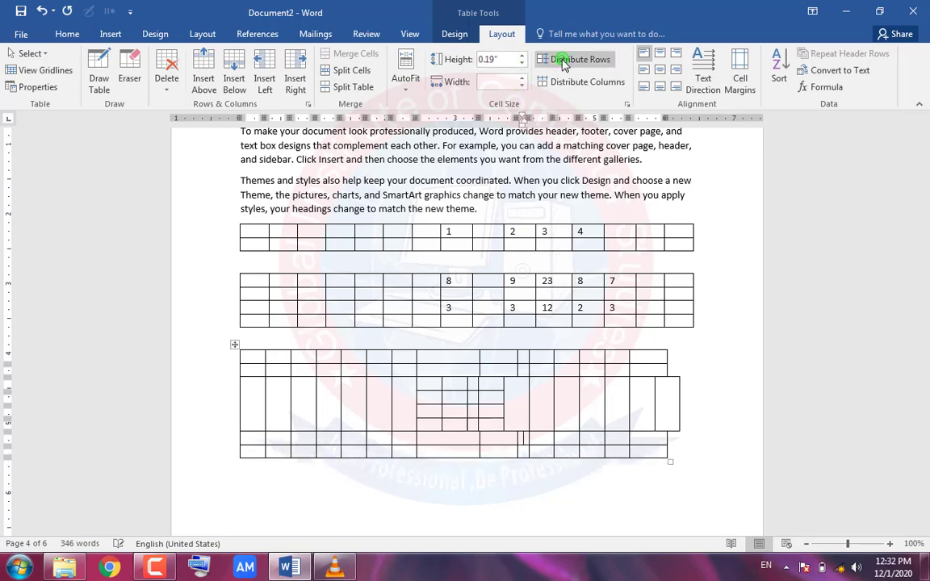
click(558, 81)
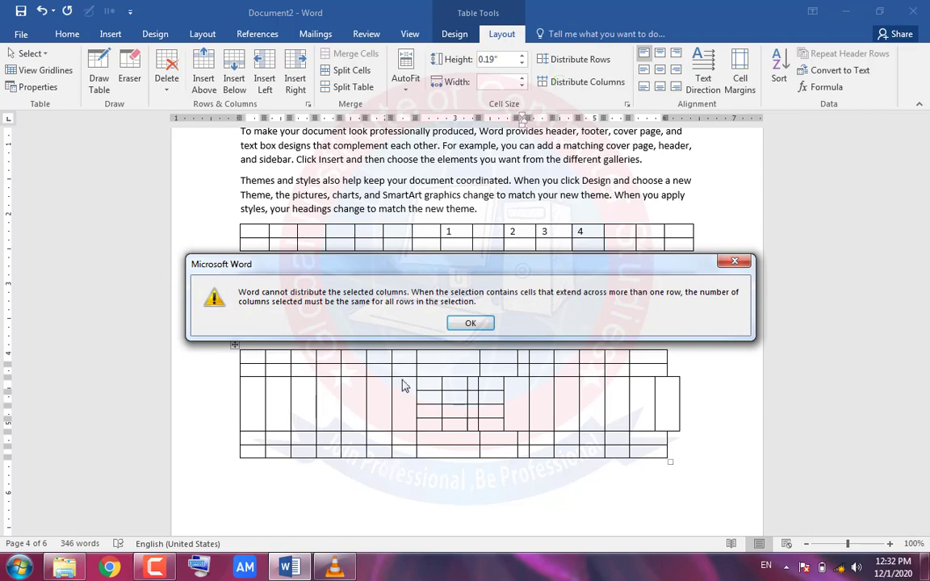
click(467, 324)
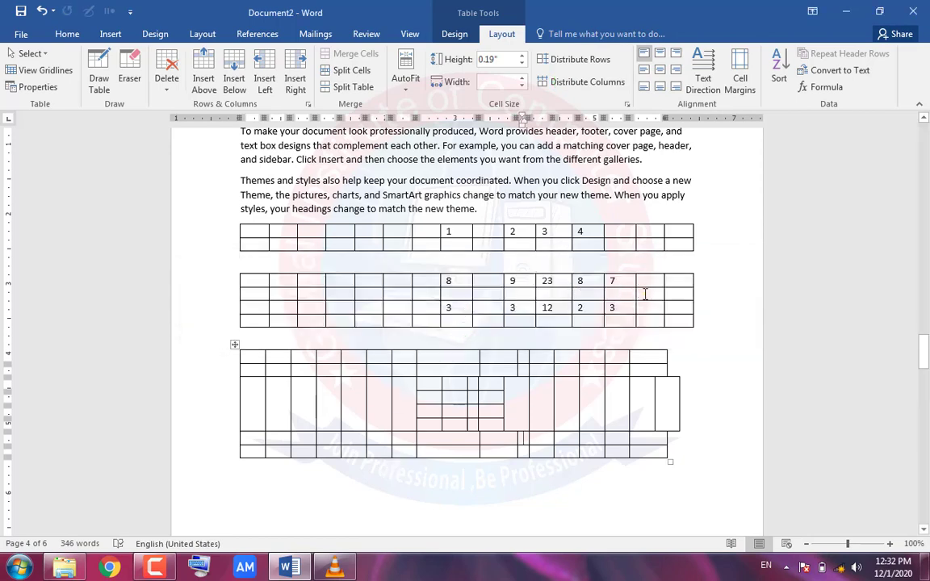
Distribute the columns and rows of the middle table evenly
click(557, 82)
click(560, 59)
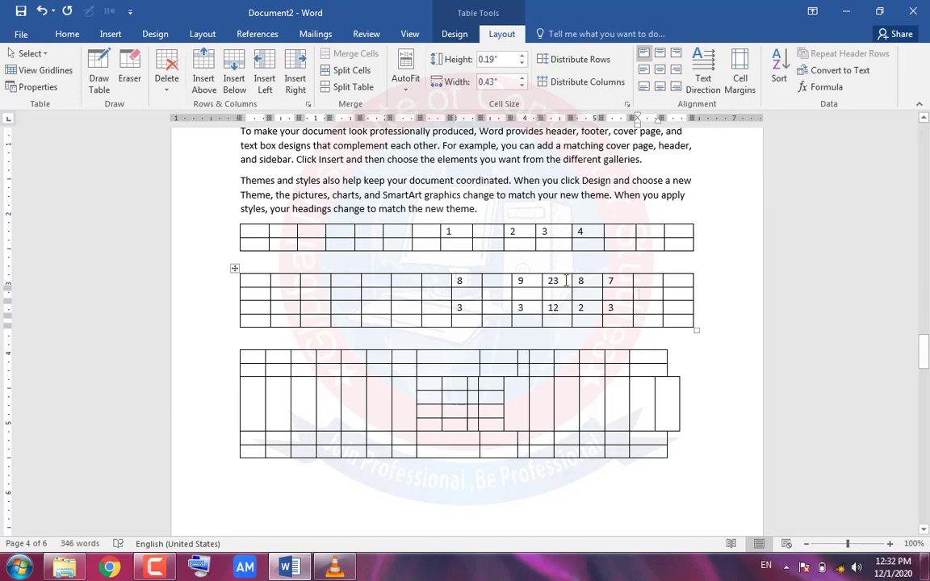
Enter "office" in the fourth cell of the top table's first row
click(348, 231)
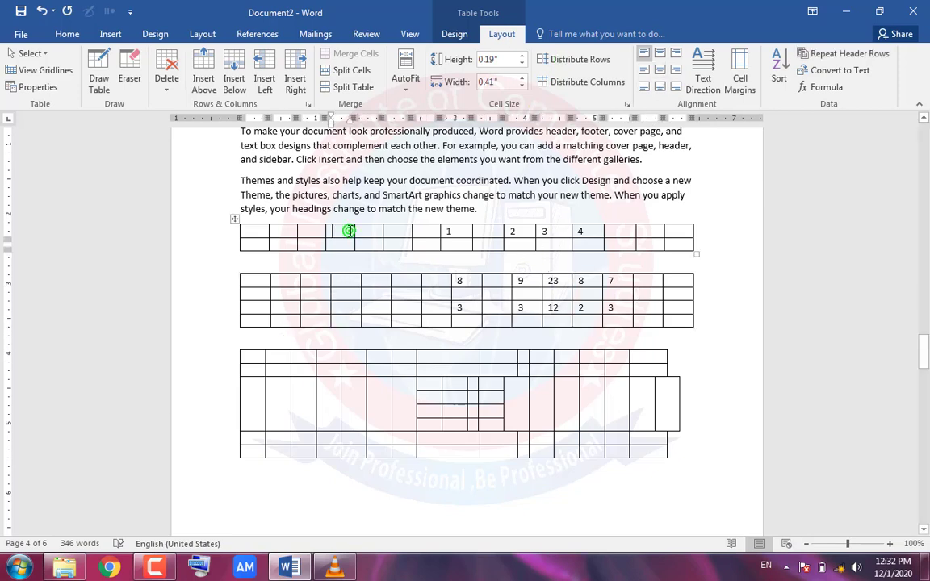
text(off)
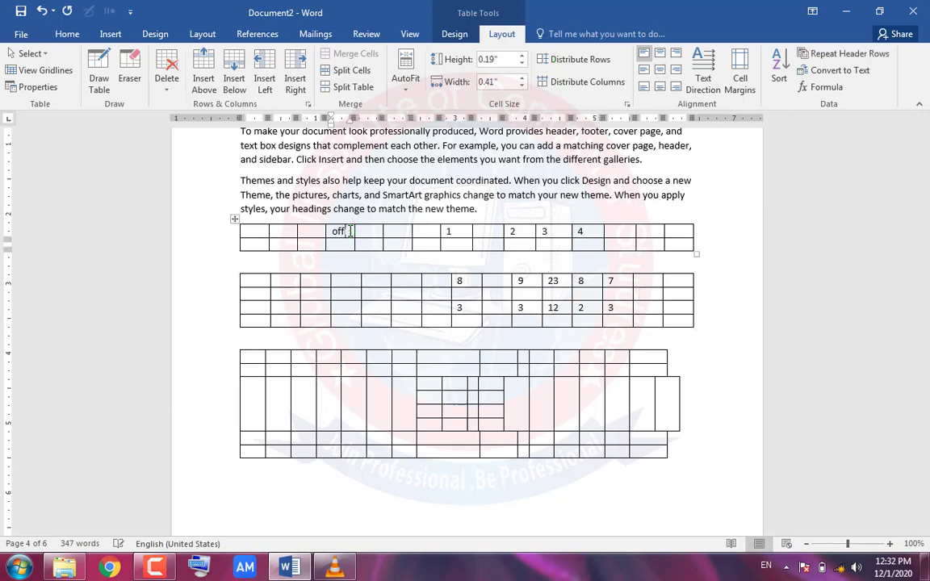
text(ice)
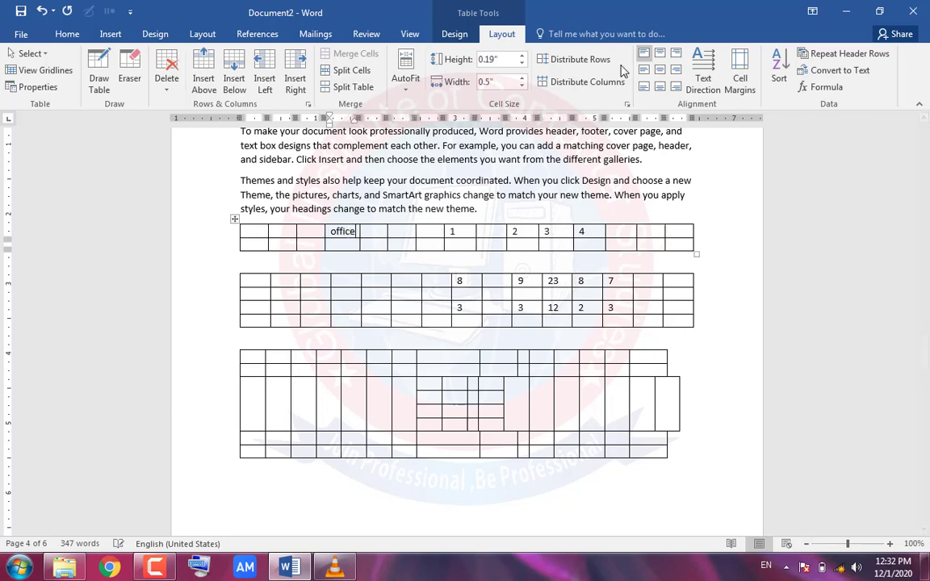
Try bottom-centre and bottom-right alignment on the "office" cell, and settle on centring it both ways
click(660, 72)
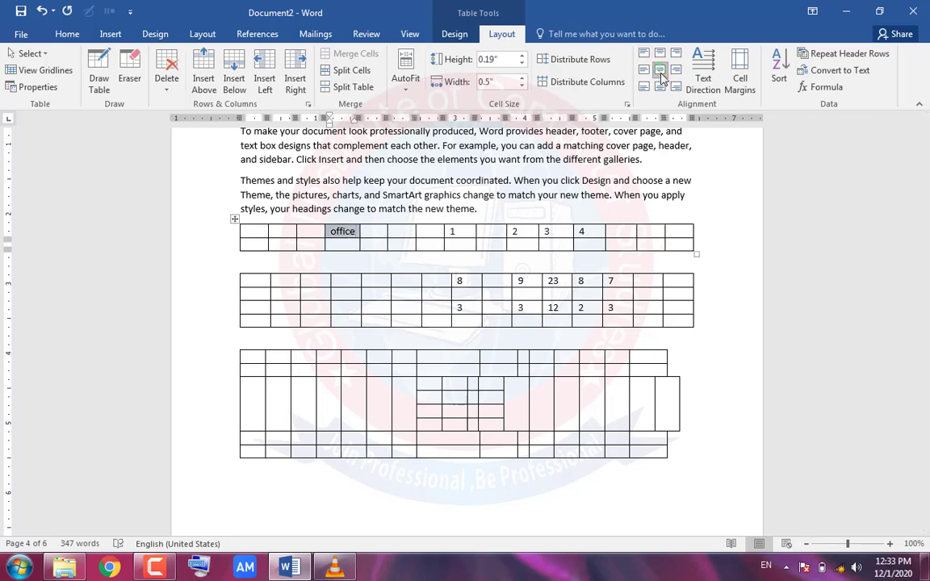
click(660, 86)
click(676, 86)
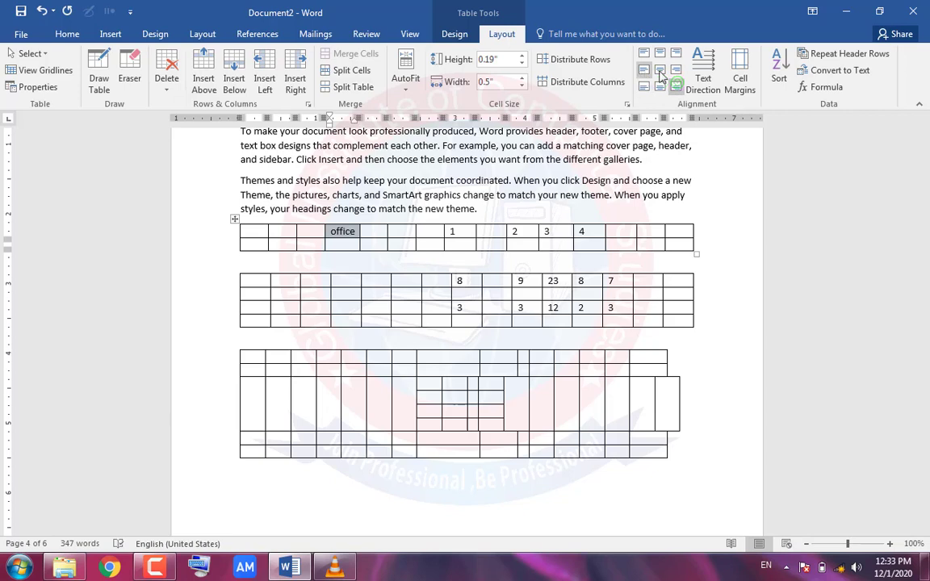
click(659, 71)
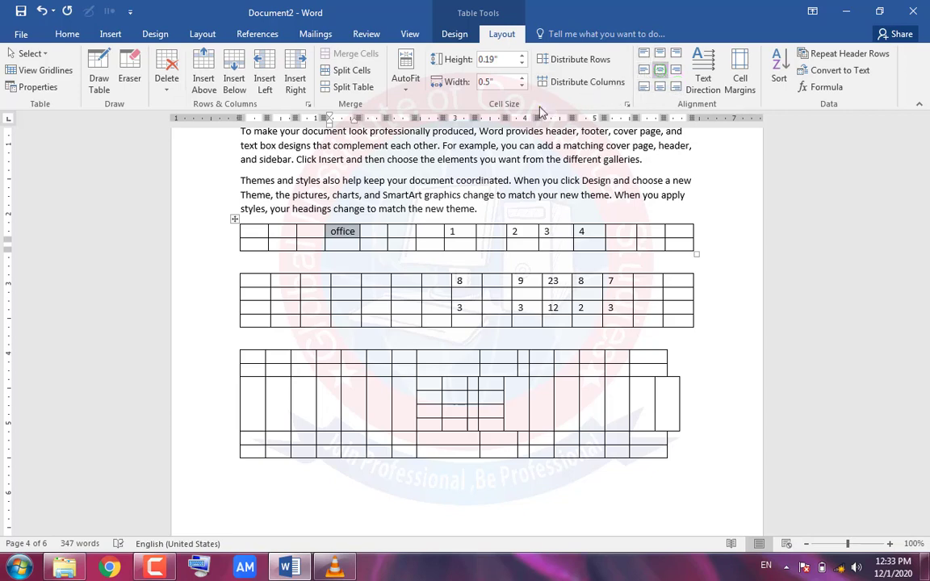
Rotate the "office" text to read upwards, try bottom and top centre alignment, and return it to horizontal, centred text
click(702, 79)
click(702, 79)
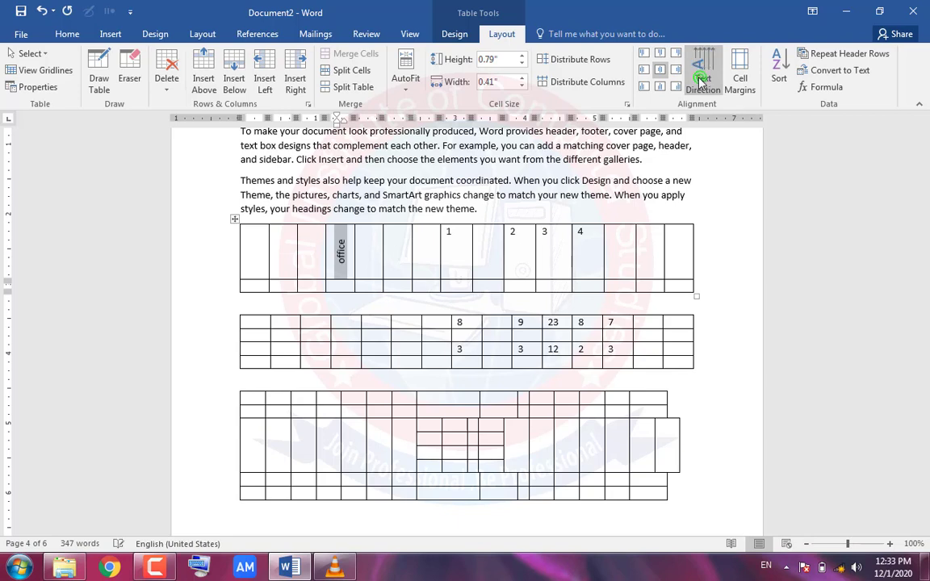
click(658, 85)
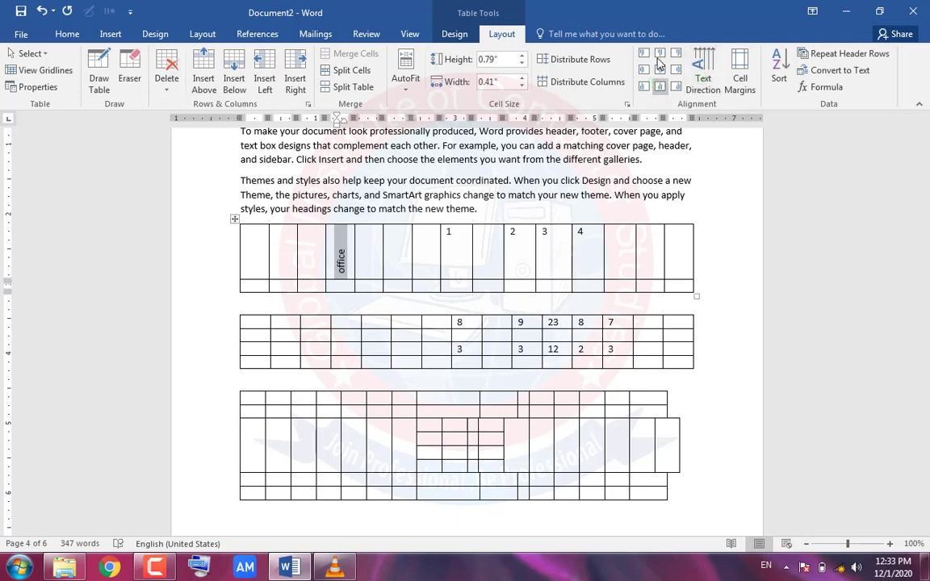
click(659, 53)
click(660, 69)
click(698, 76)
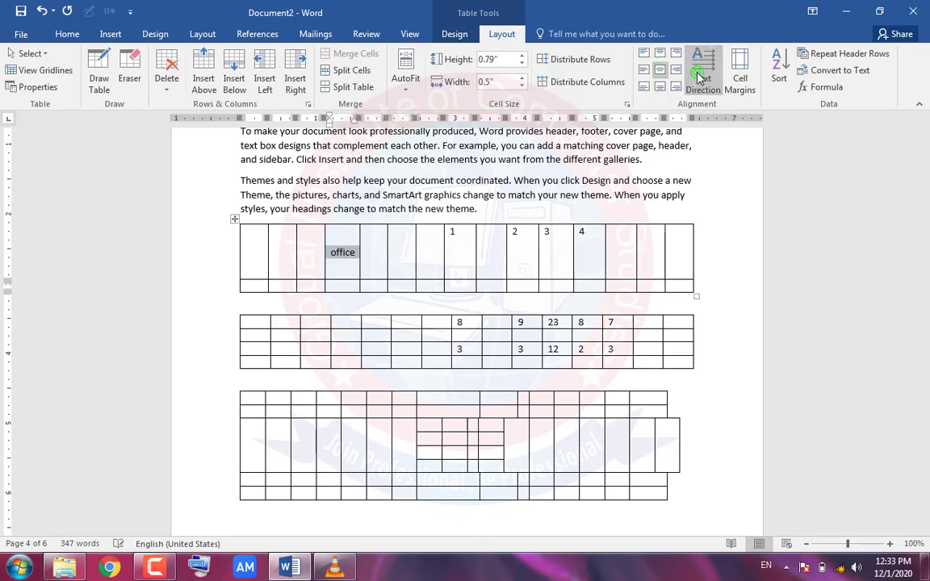
click(651, 288)
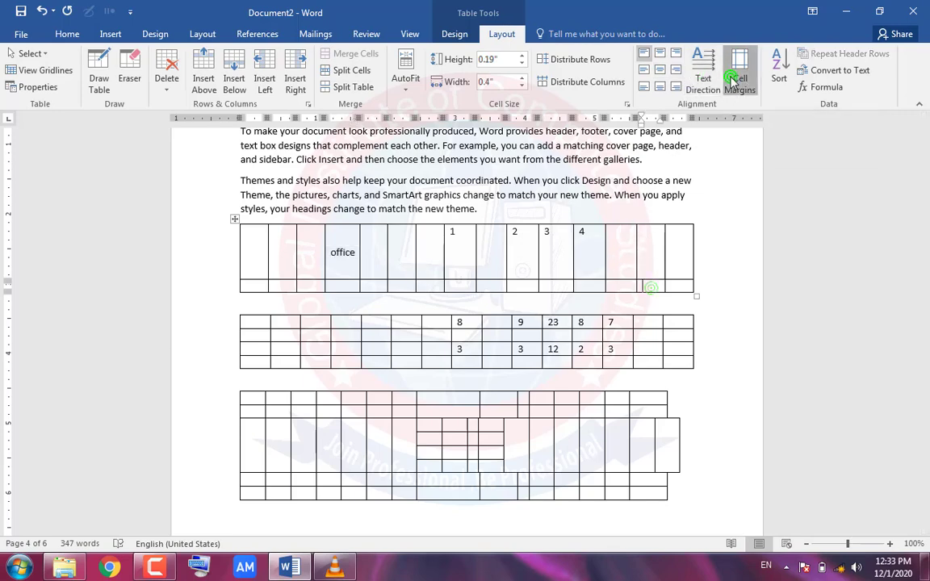
click(739, 79)
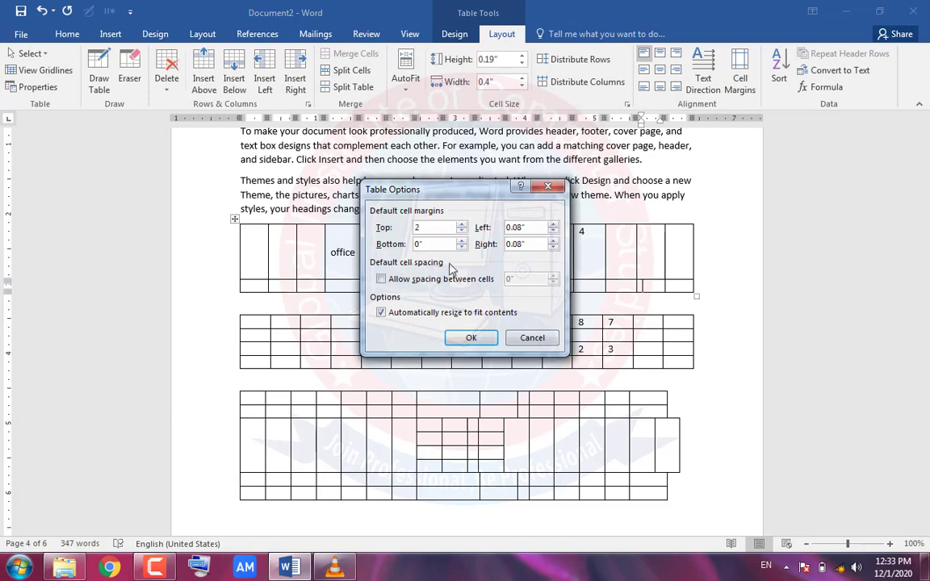
text(1)
double_click(530, 244)
double_click(541, 228)
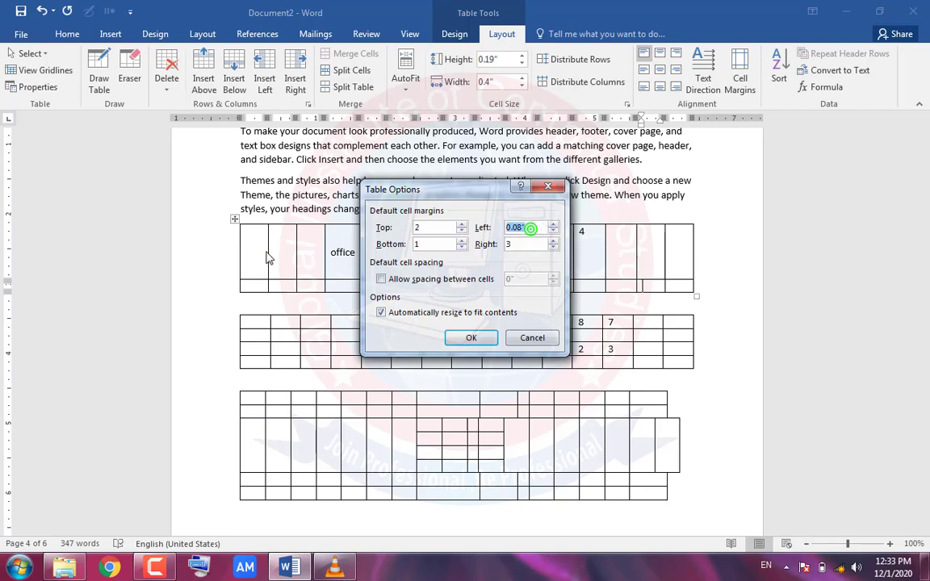
text(1)
click(474, 336)
click(472, 326)
key(Return)
click(473, 324)
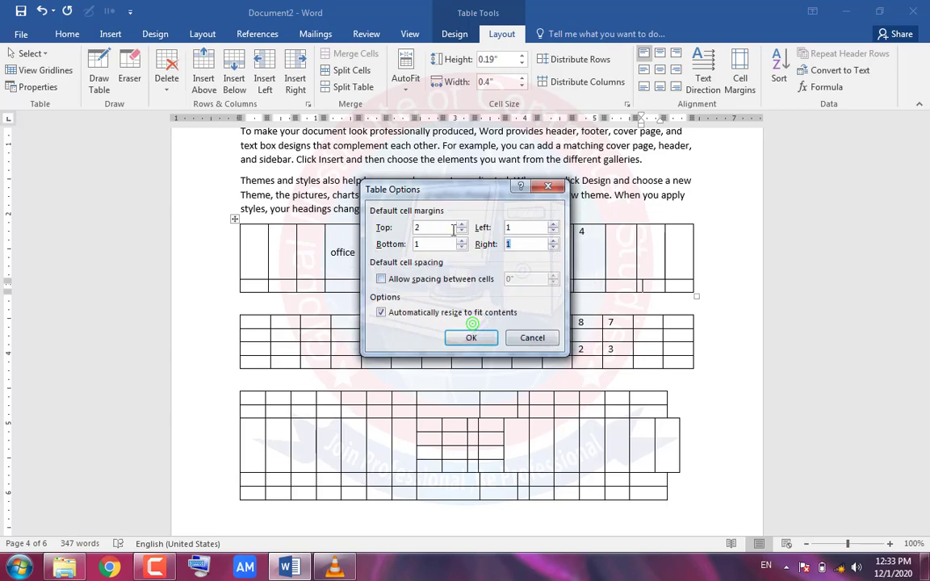
click(526, 342)
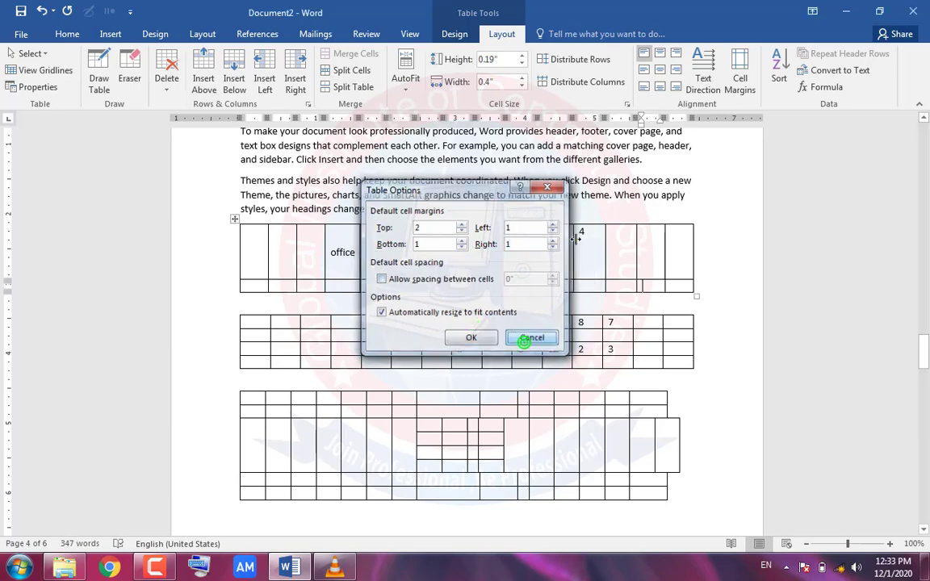
Try default cell margins of 2 at the top and 3 at the bottom for the top table, and undo them
click(732, 83)
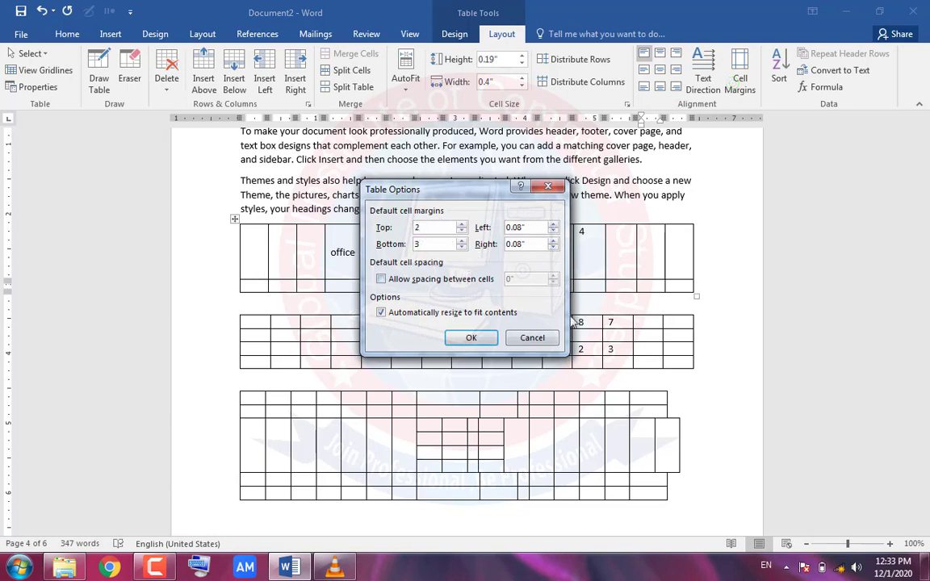
click(475, 337)
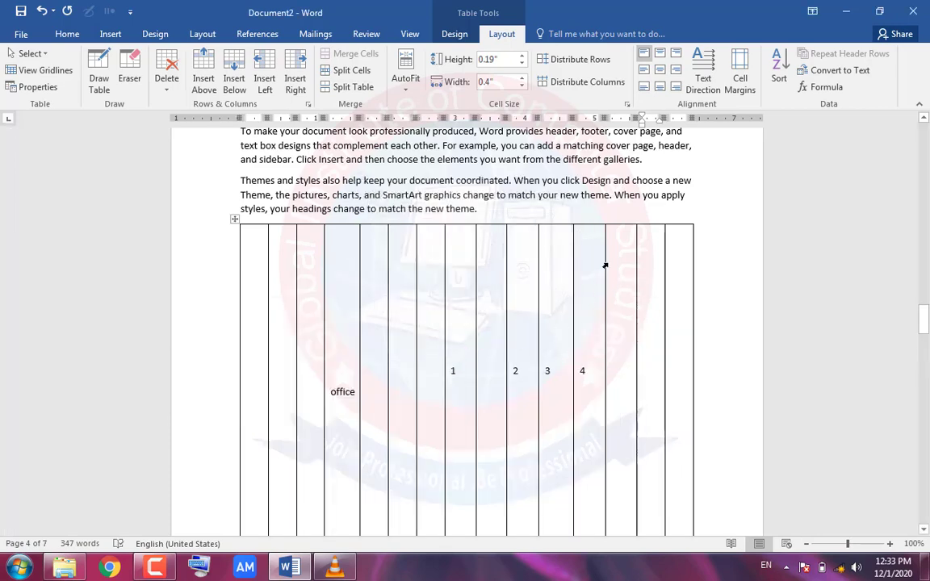
key(ctrl+z)
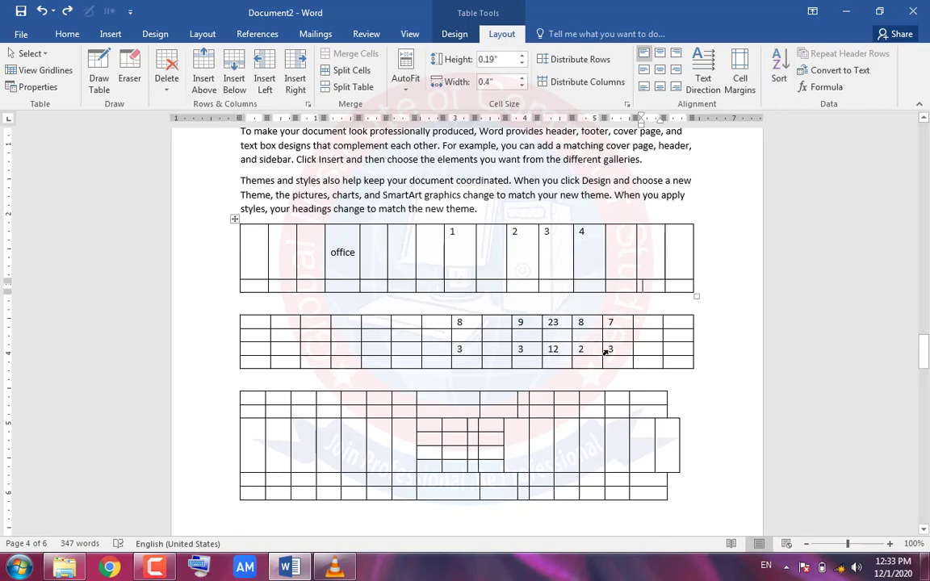
Sort the first three rows of the middle table by Column 9 as text in descending order, with no header row
drag(622, 347, 494, 323)
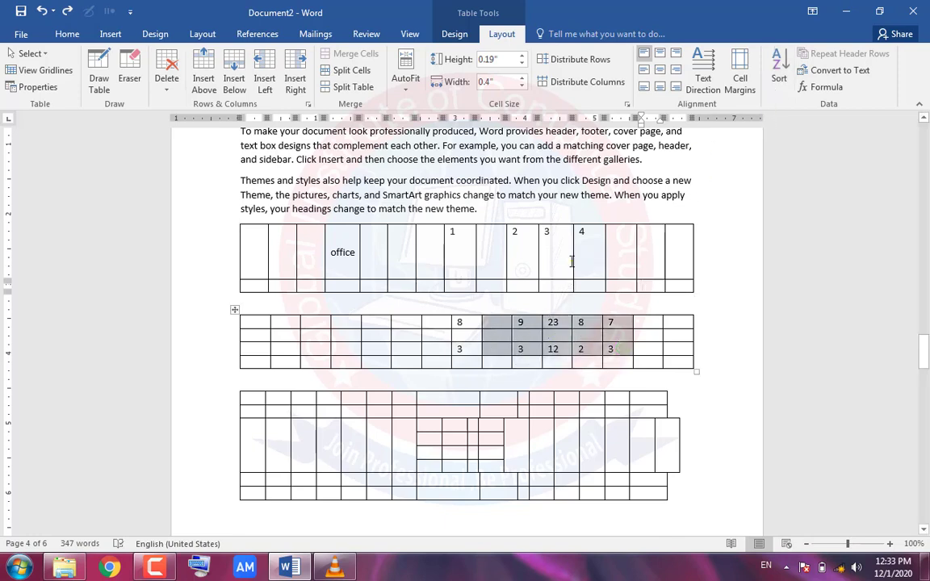
click(778, 68)
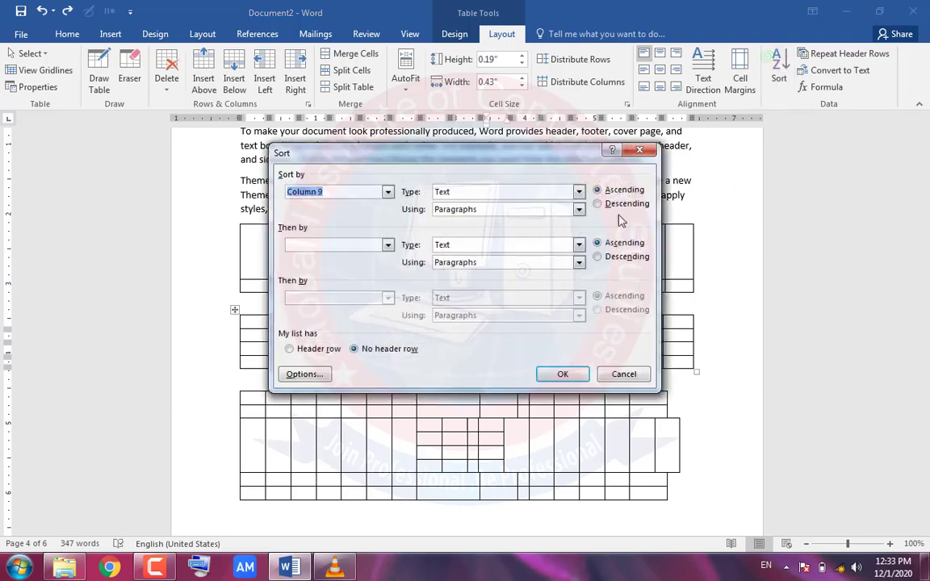
click(597, 205)
click(597, 257)
click(565, 375)
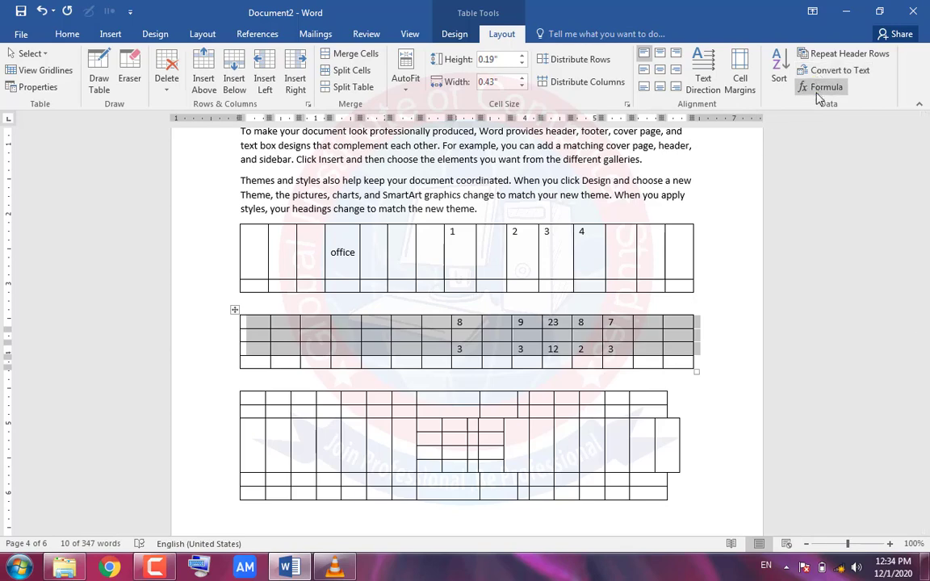
Insert the formula =SUM(LEFT) in the middle table's first row, in the empty cell following the 7
click(649, 320)
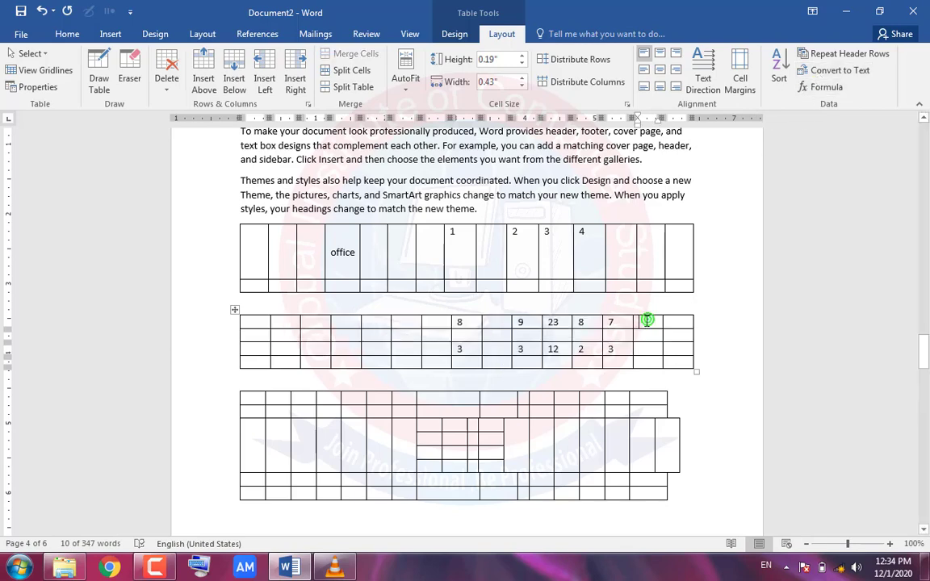
click(823, 89)
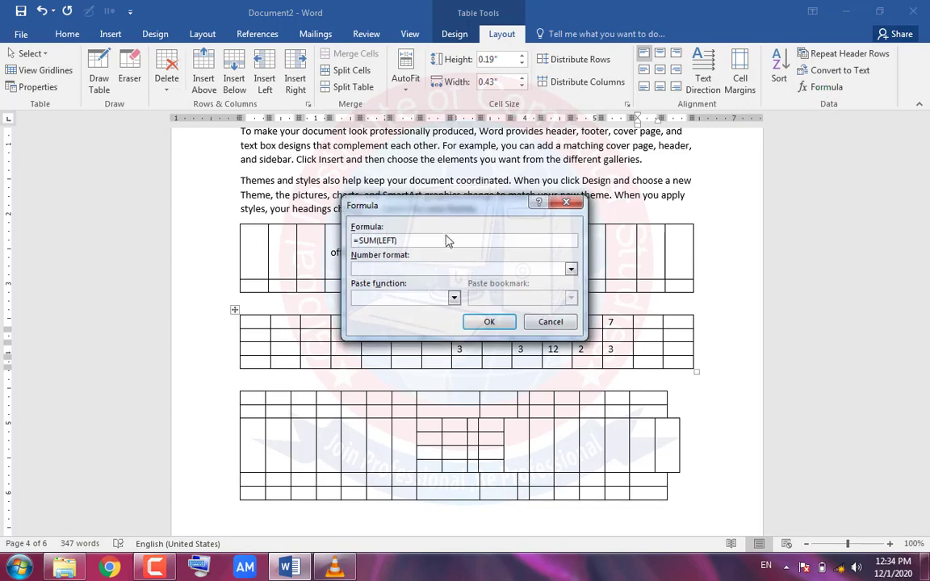
click(372, 267)
click(488, 321)
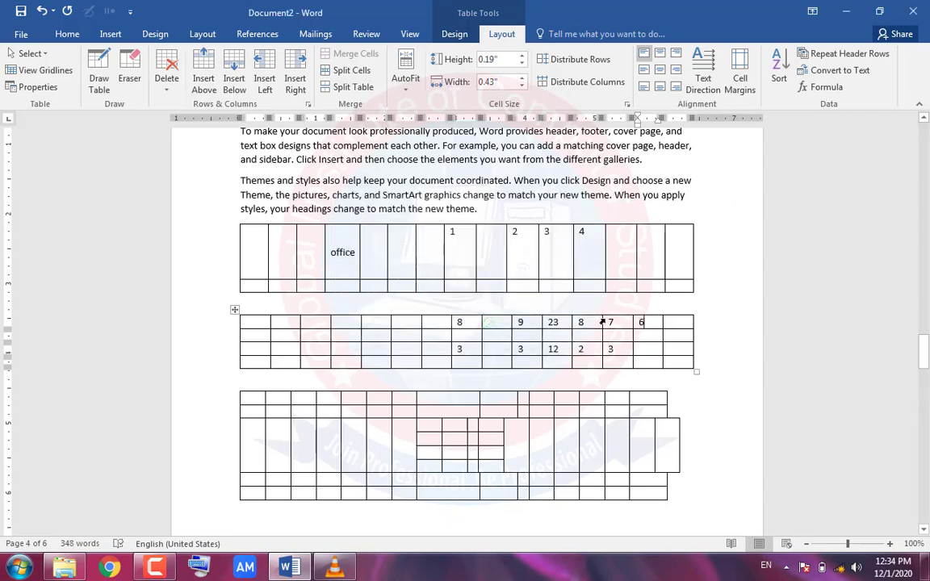
click(650, 331)
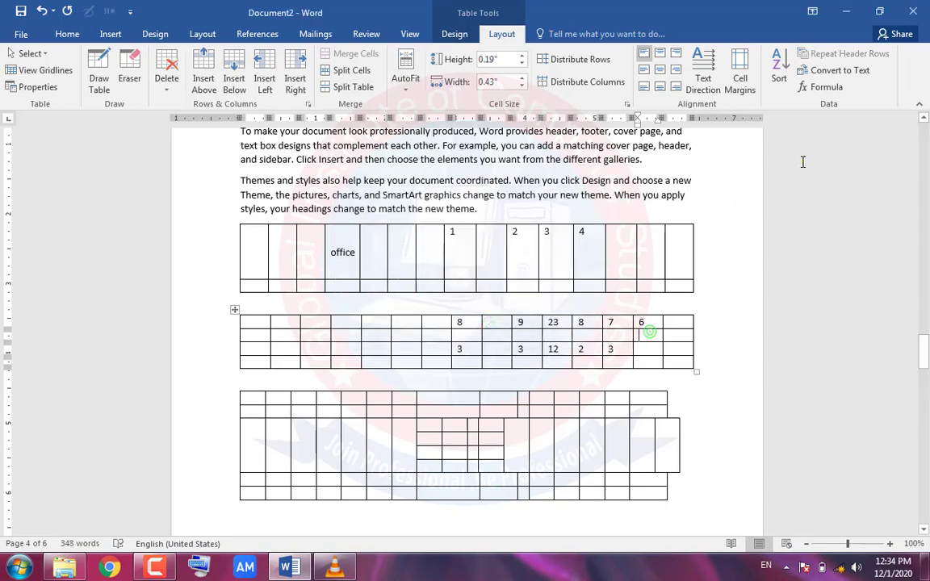
Enter 56/78 as the formula for the empty cell below the 6 in the middle table
click(827, 87)
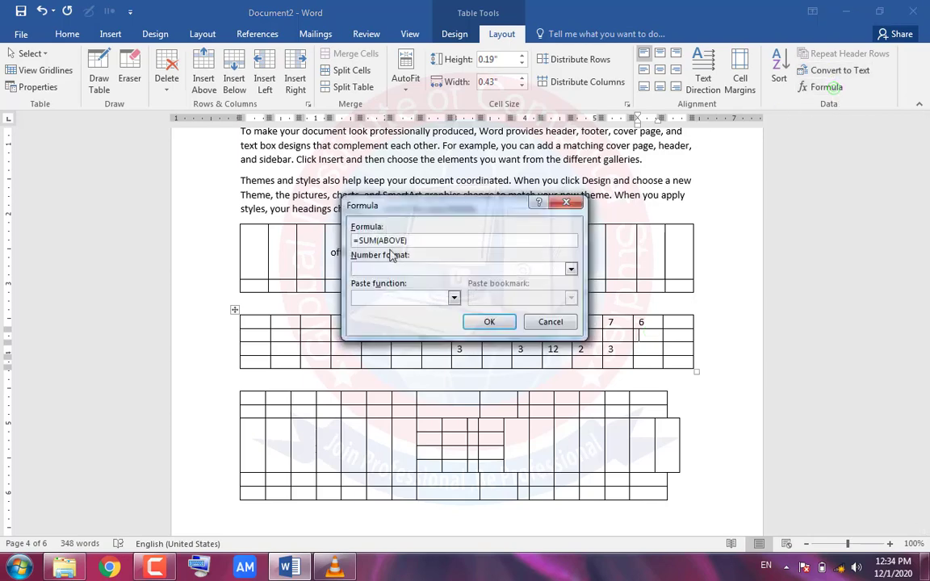
drag(414, 239, 77, 278)
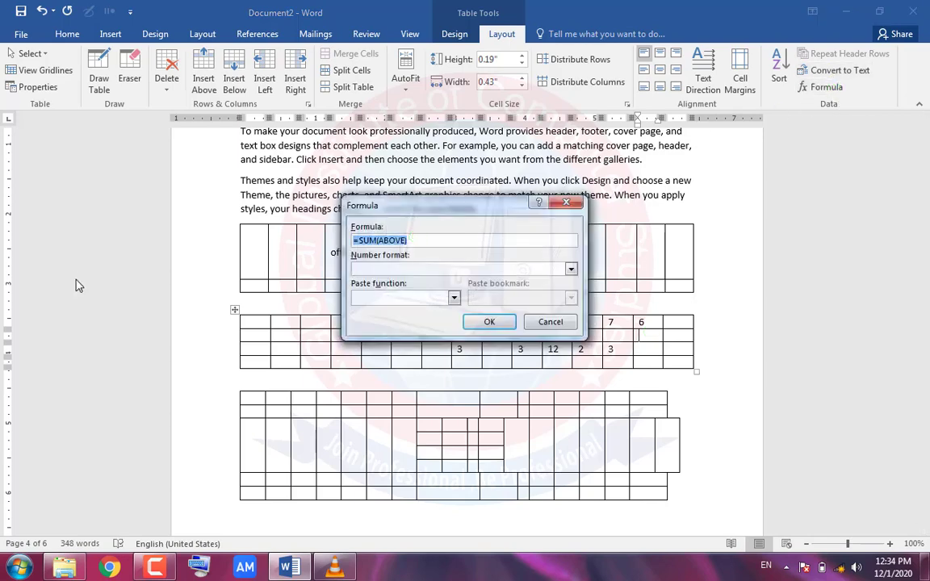
text(56/78)
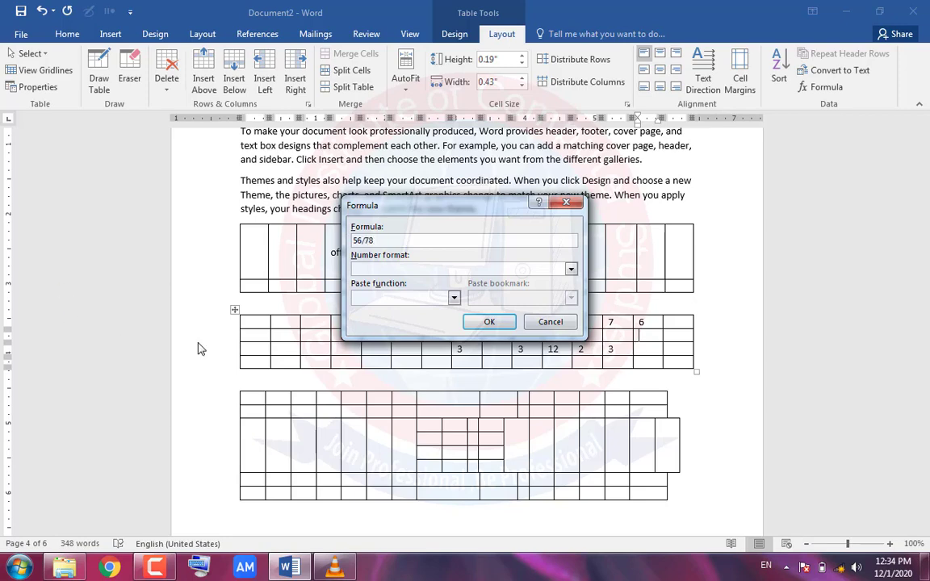
click(478, 322)
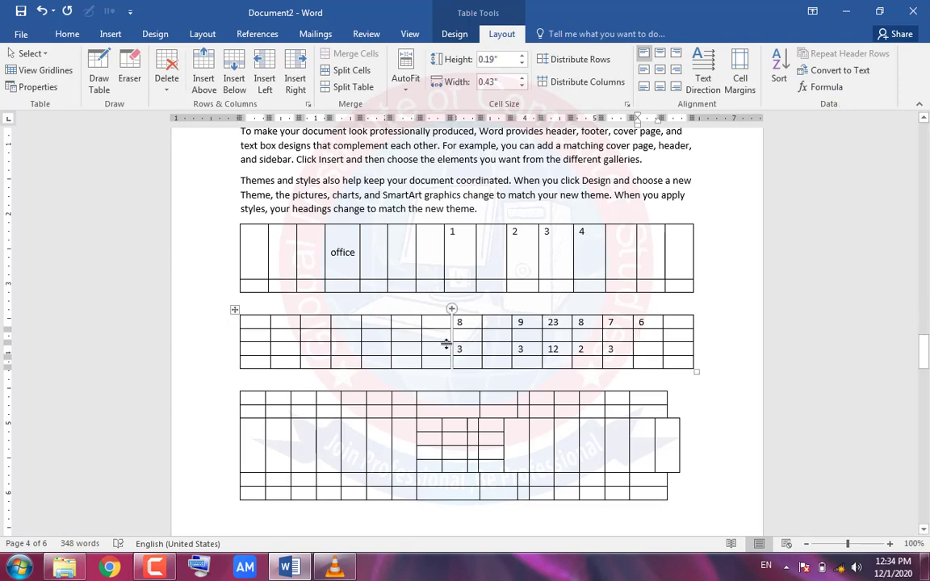
Browse the number formats and functions for a formula in the bottom table's last row, try adding SUM, and cancel the formula
click(324, 489)
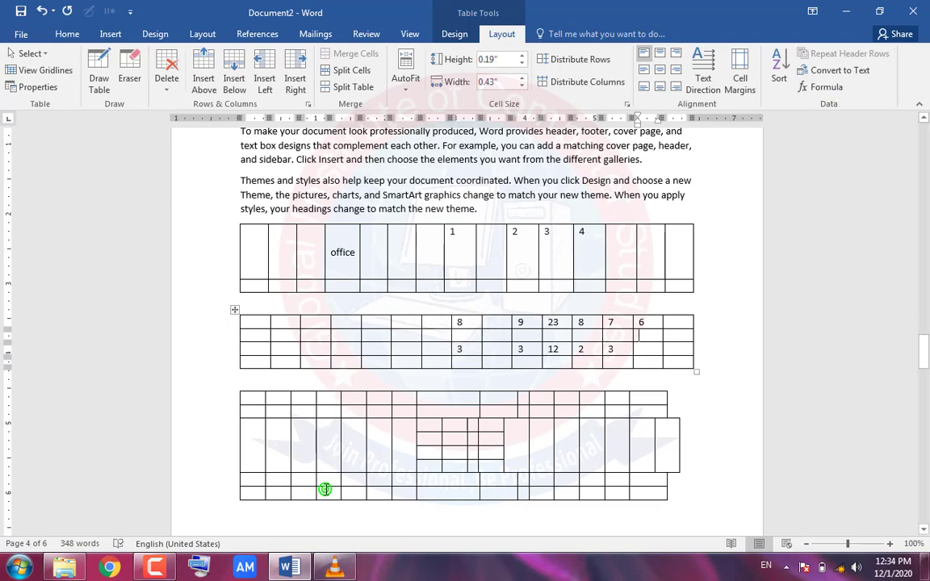
click(826, 87)
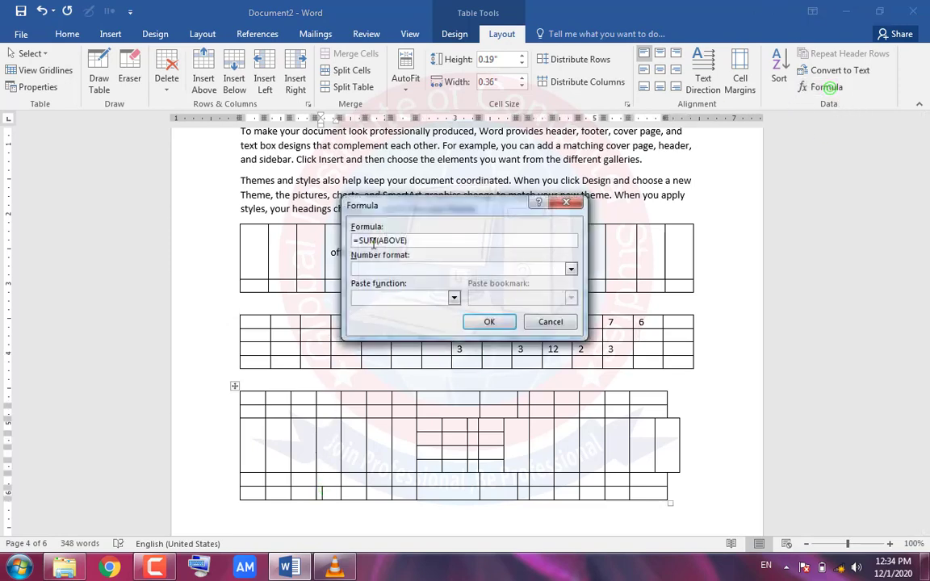
click(393, 272)
click(571, 270)
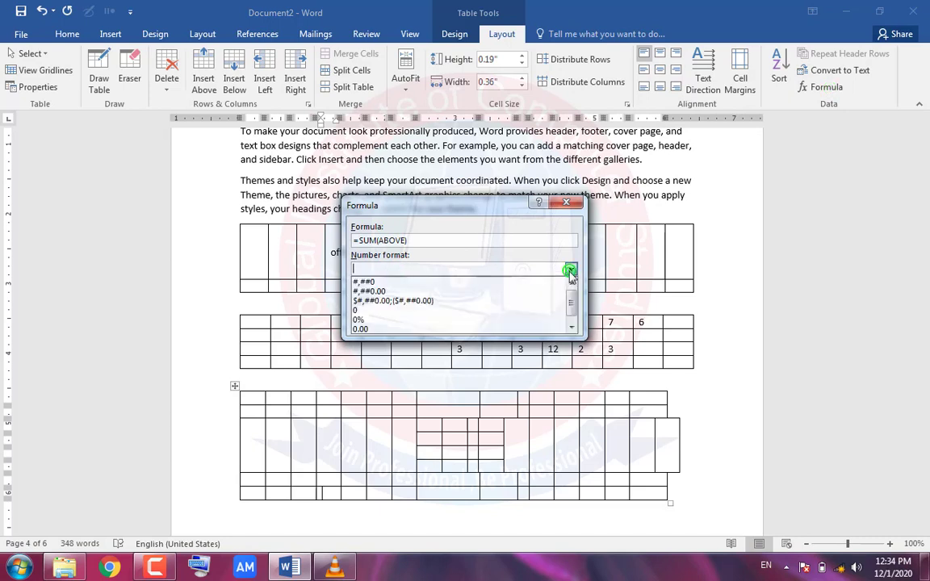
click(498, 260)
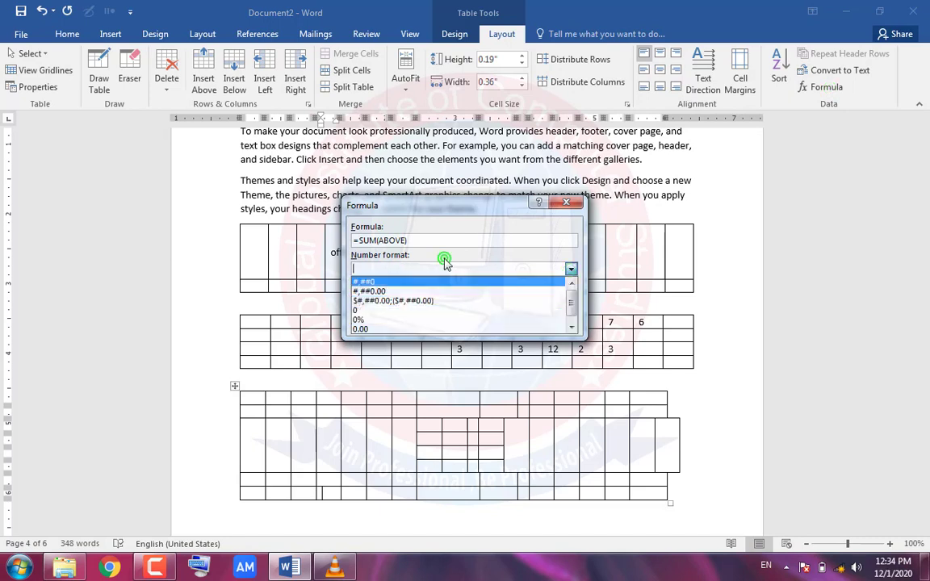
click(454, 299)
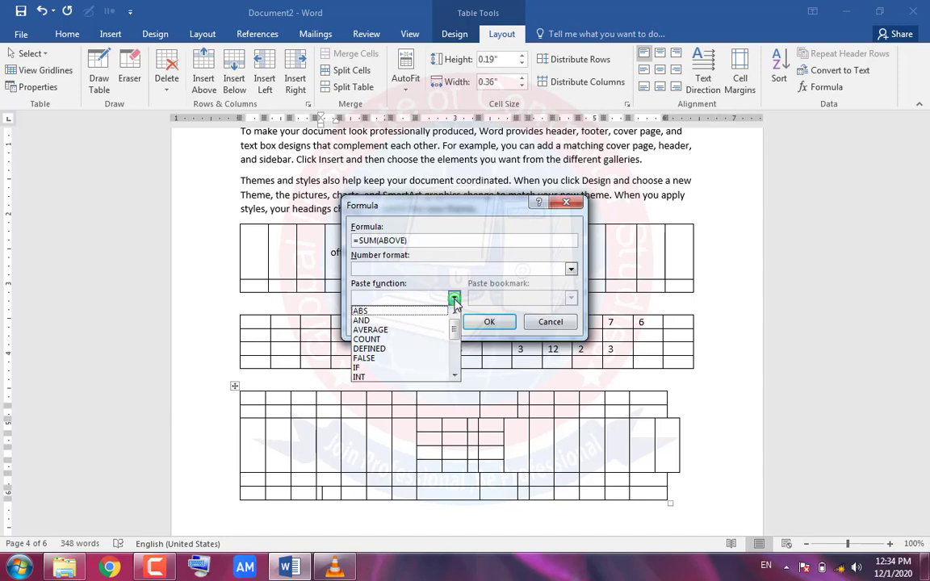
scroll(404, 360, down, 2)
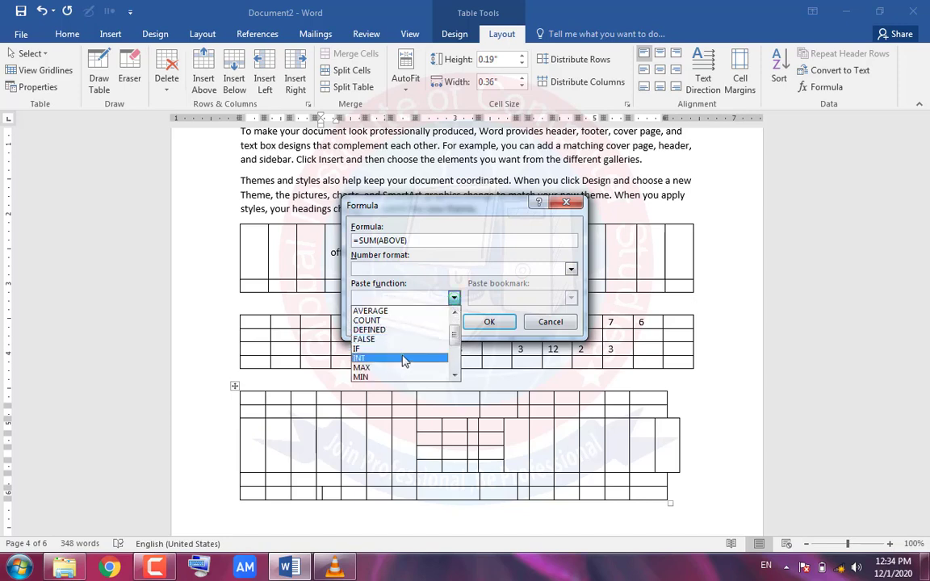
scroll(404, 360, down, 4)
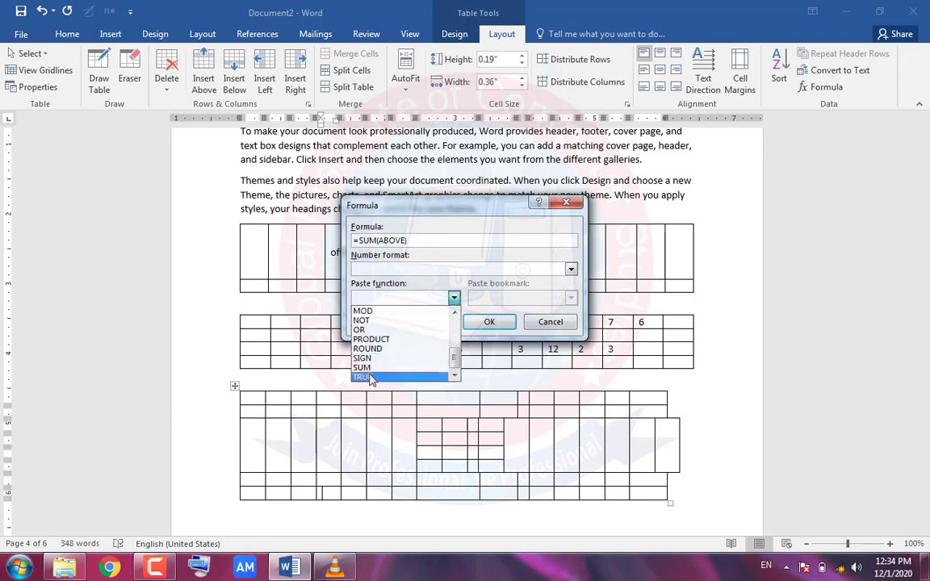
click(378, 368)
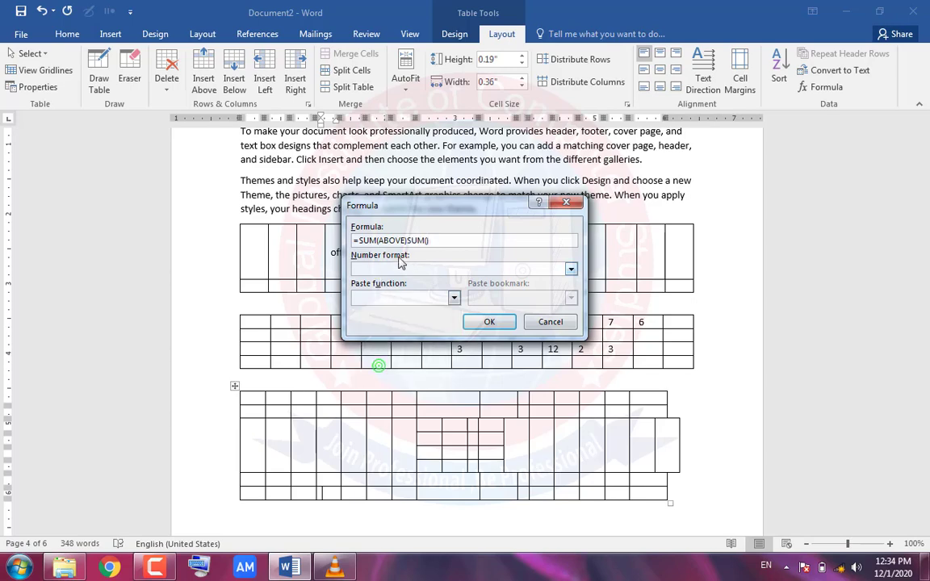
click(460, 244)
click(534, 324)
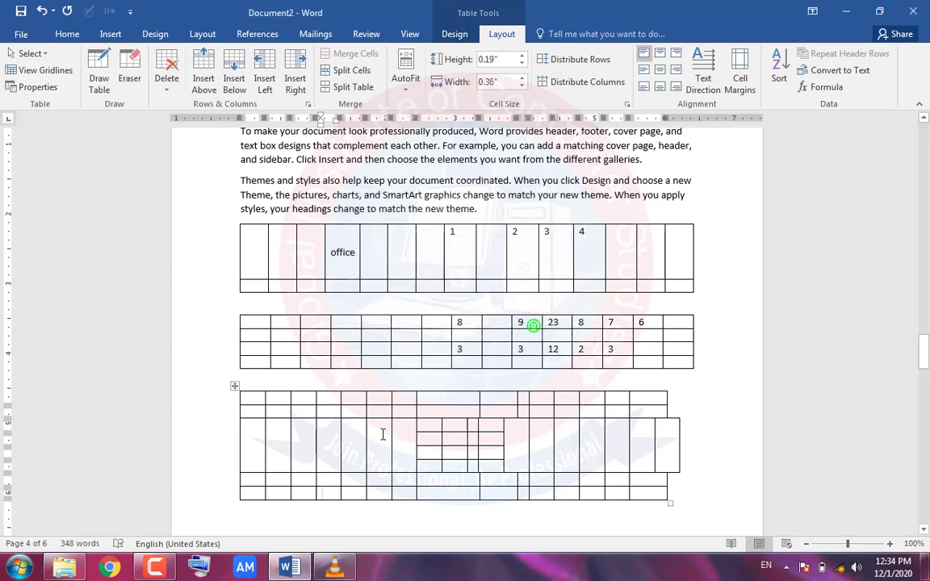
Delete the entire document content, including all the text and tables
click(378, 429)
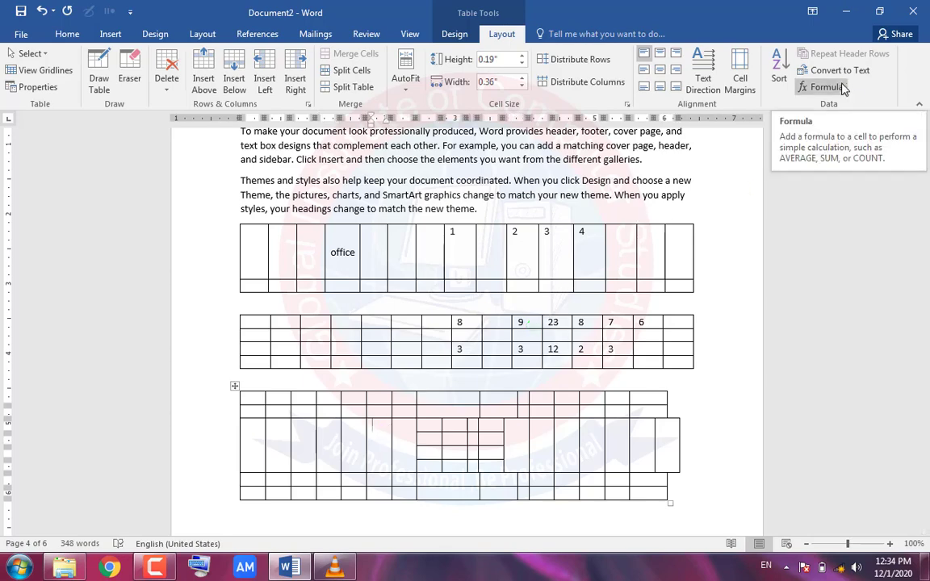
key(ctrl+a)
key(Delete)
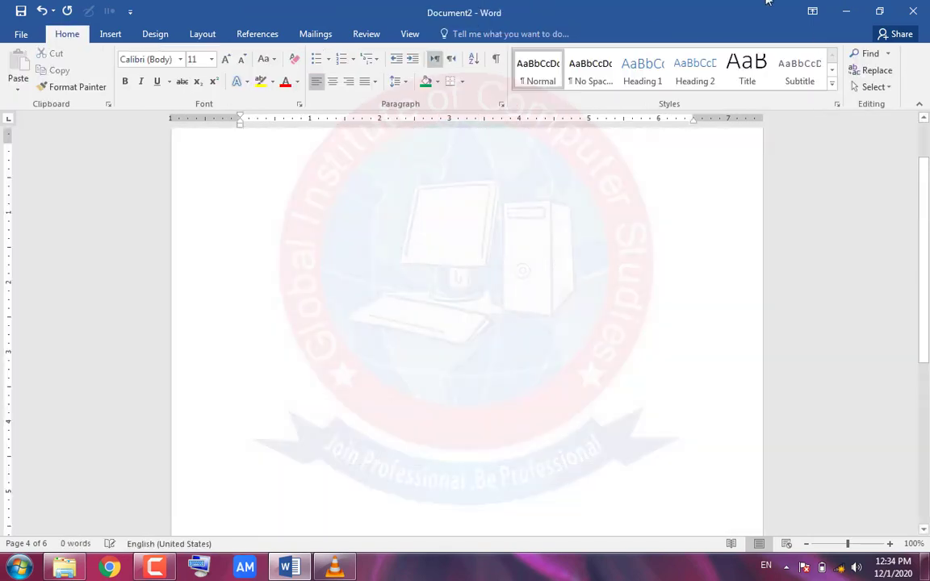
Insert an embedded Excel spreadsheet as a table in the blank document
click(113, 36)
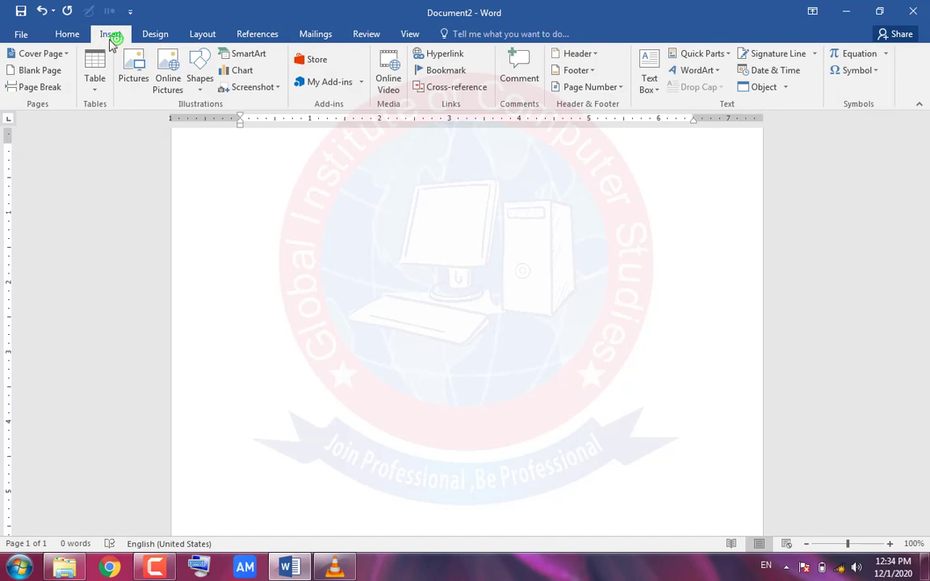
click(94, 85)
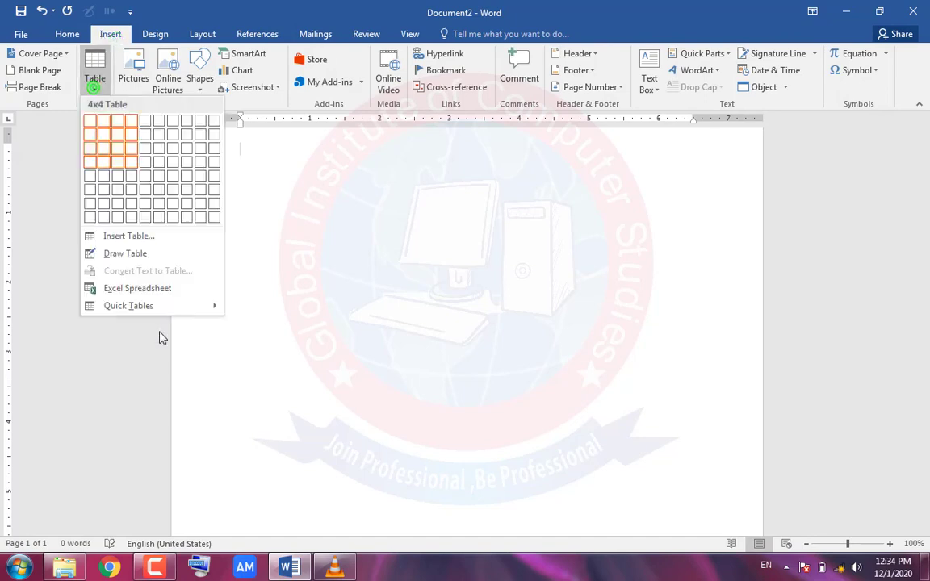
click(135, 289)
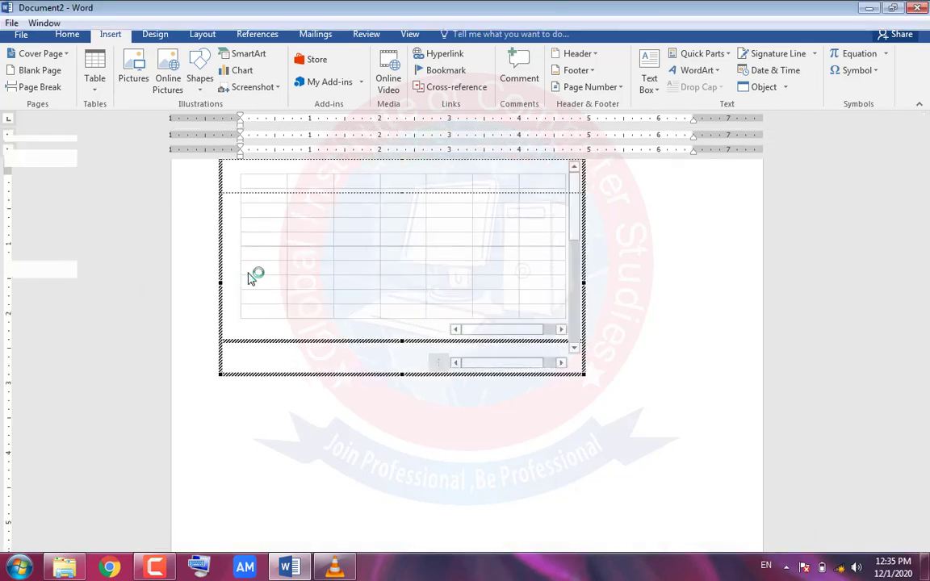
Enter 2 in A1, 5 in A2, 5+3 in A3, and 5 in both A5 and A6, and exit the spreadsheet
text(2)
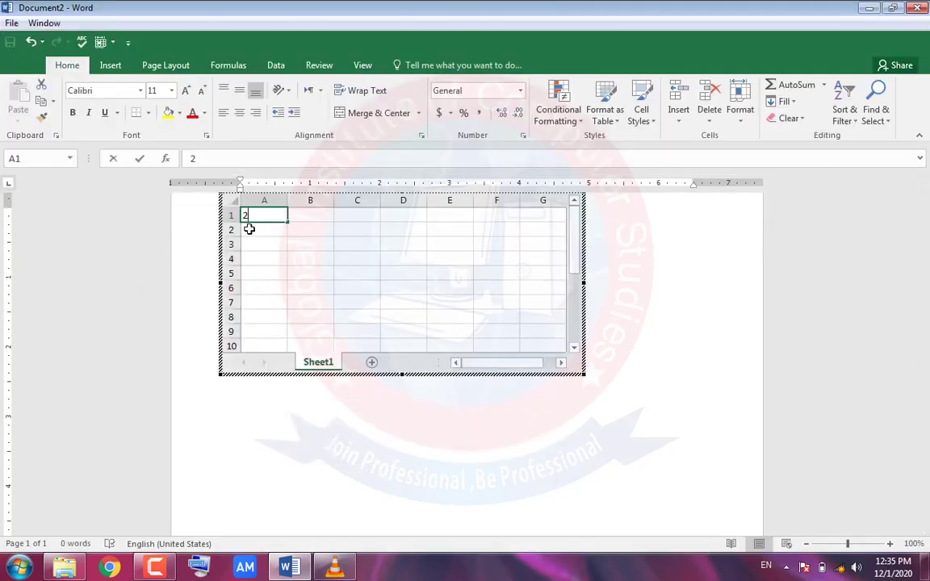
key(Return)
text(5)
key(Return)
text(5+3)
key(Return)
key(Return)
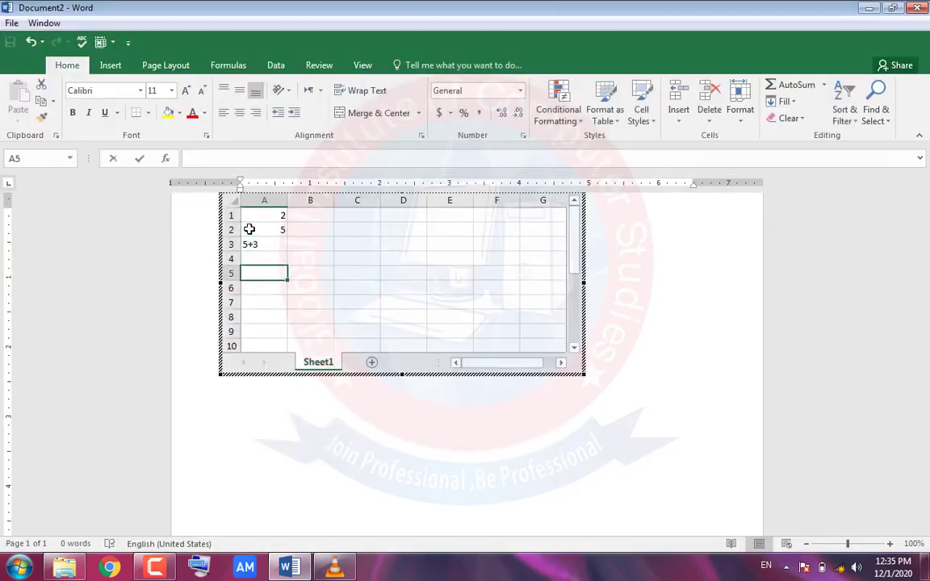
text(5)
key(Return)
text(5)
click(668, 279)
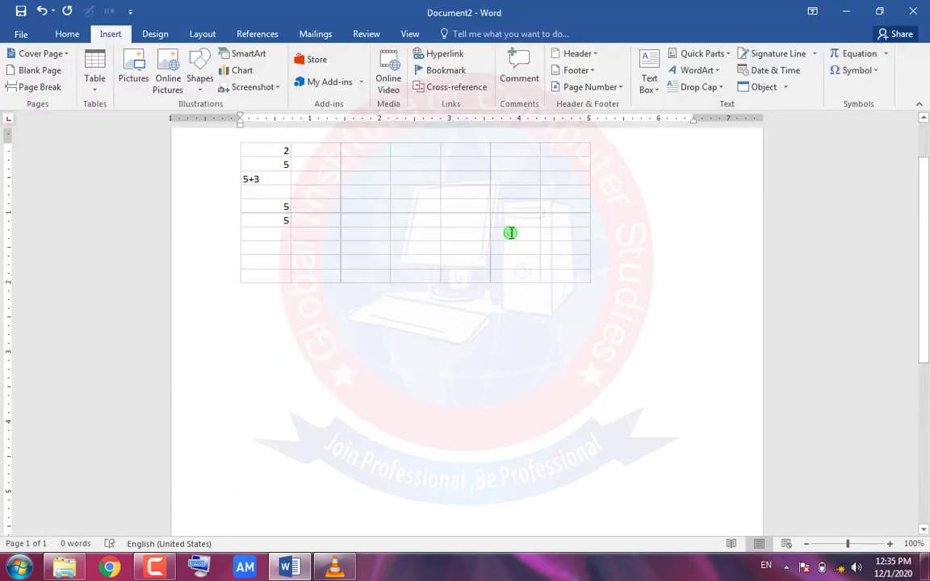
Reopen the embedded spreadsheet for editing and give cells A1:C8 a yellow fill and red font colour
click(510, 233)
double_click(508, 234)
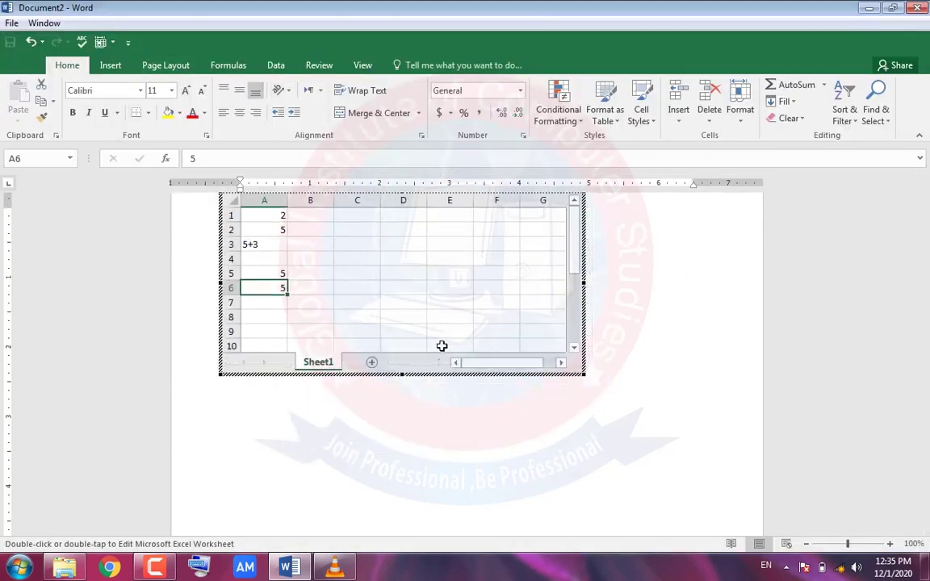
drag(372, 313, 253, 211)
click(166, 114)
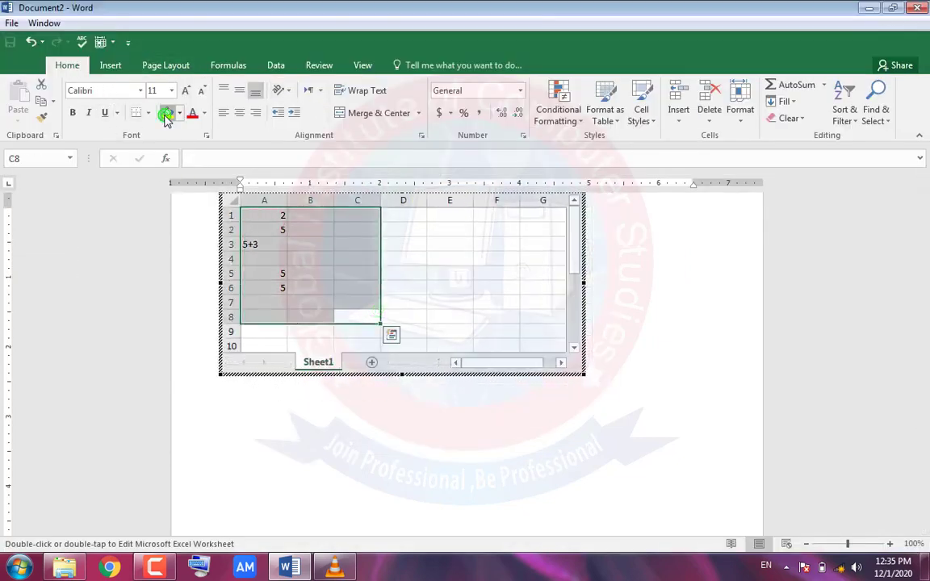
click(191, 112)
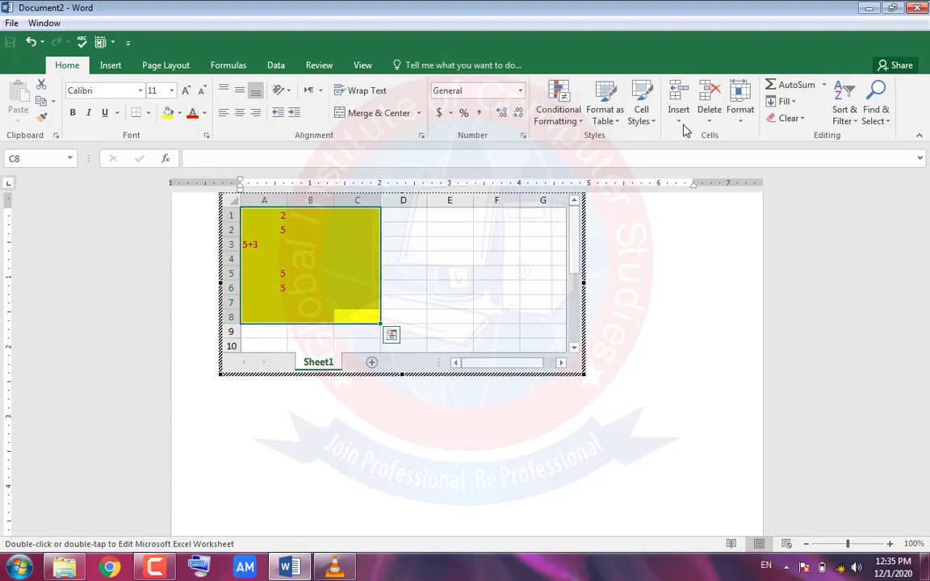
Format range A1:C8 as a table without existing headers, using a style with black borders, and return to the document
click(604, 101)
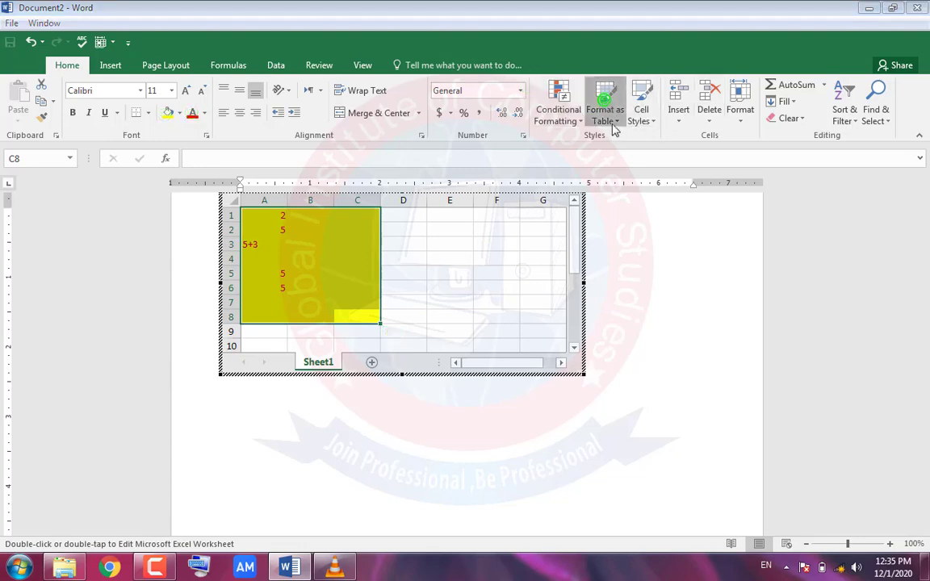
click(683, 211)
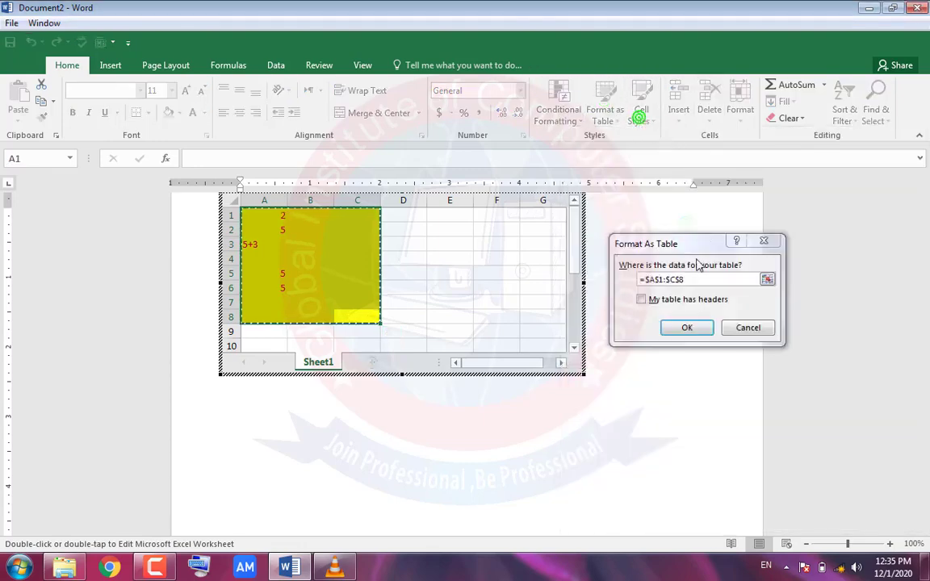
click(682, 328)
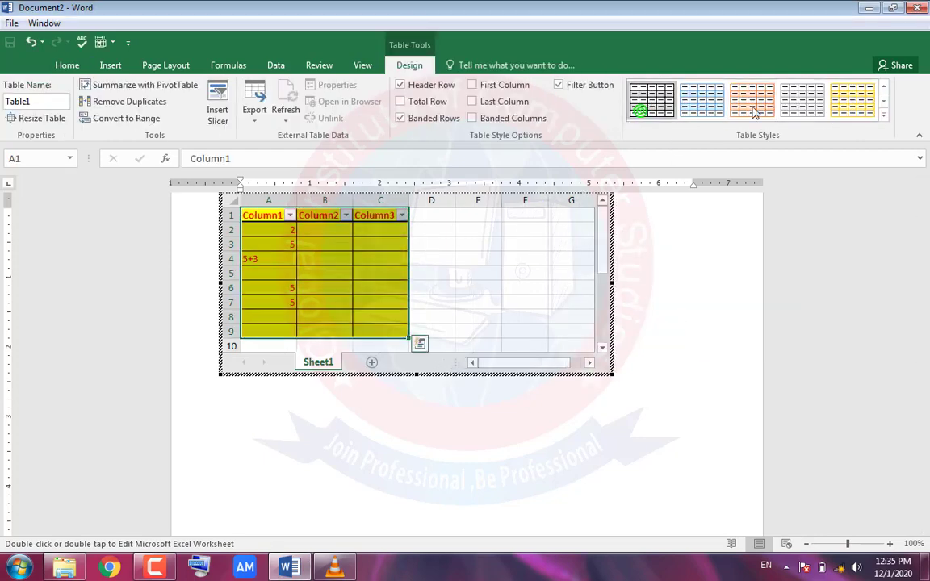
click(67, 64)
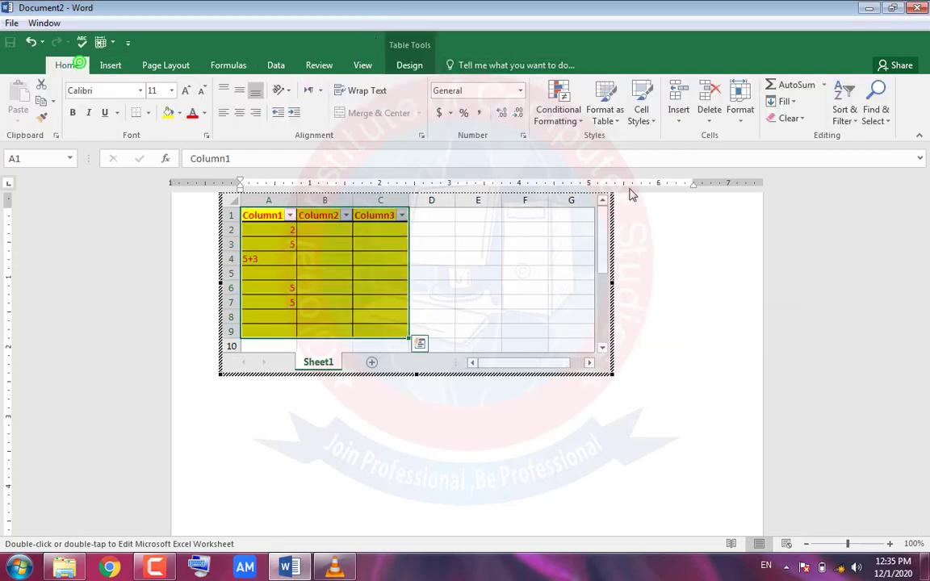
click(670, 276)
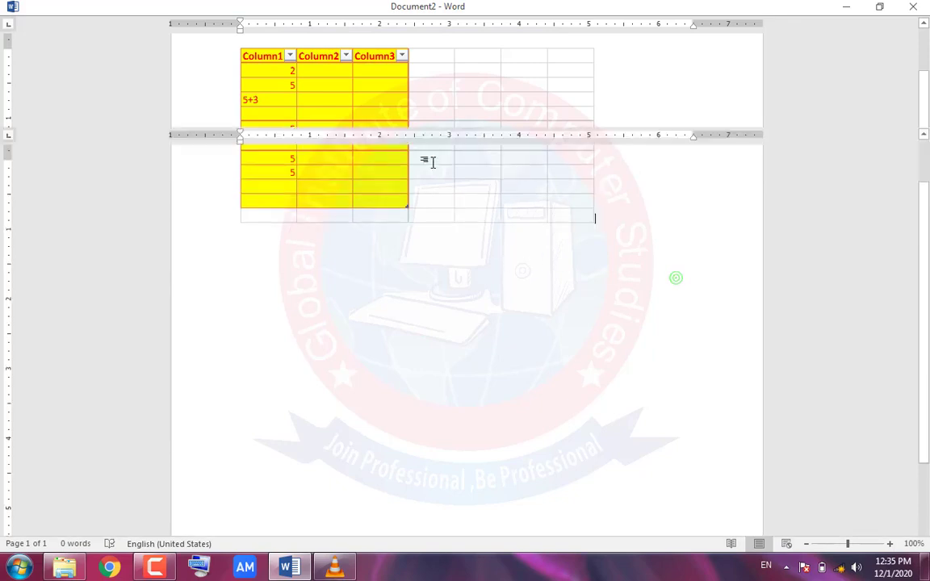
Delete the embedded spreadsheet and insert the built-in May calendar quick table in its place
click(505, 244)
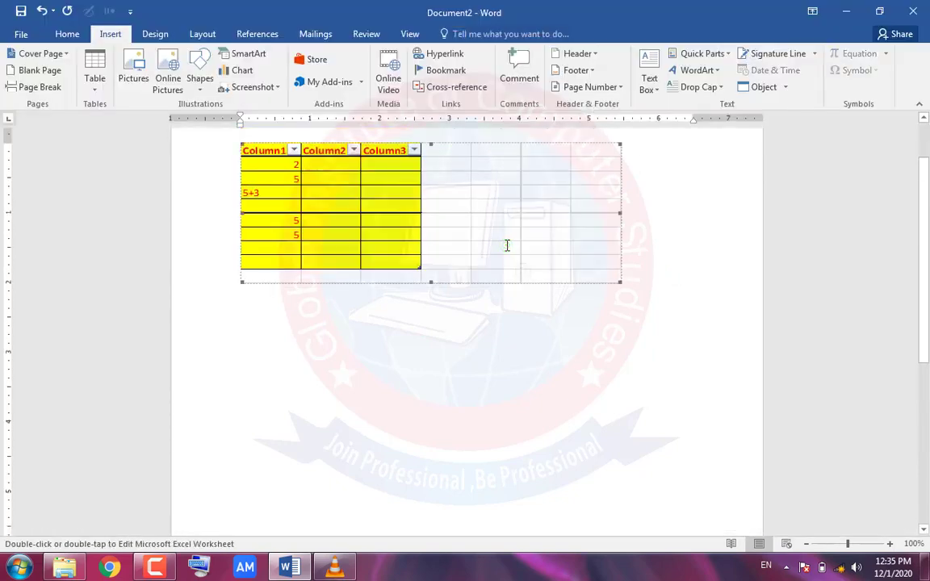
key(Delete)
click(95, 81)
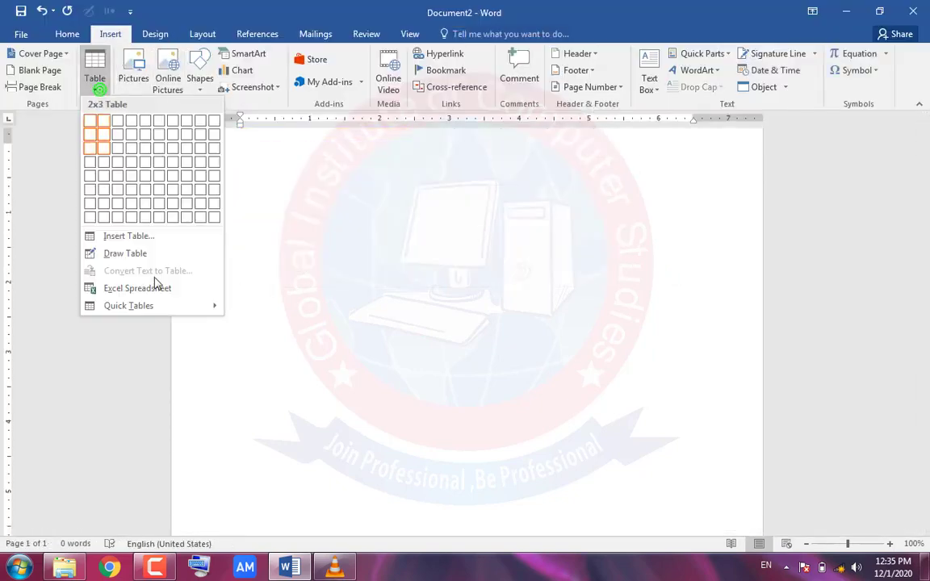
mouse_move(149, 310)
click(301, 410)
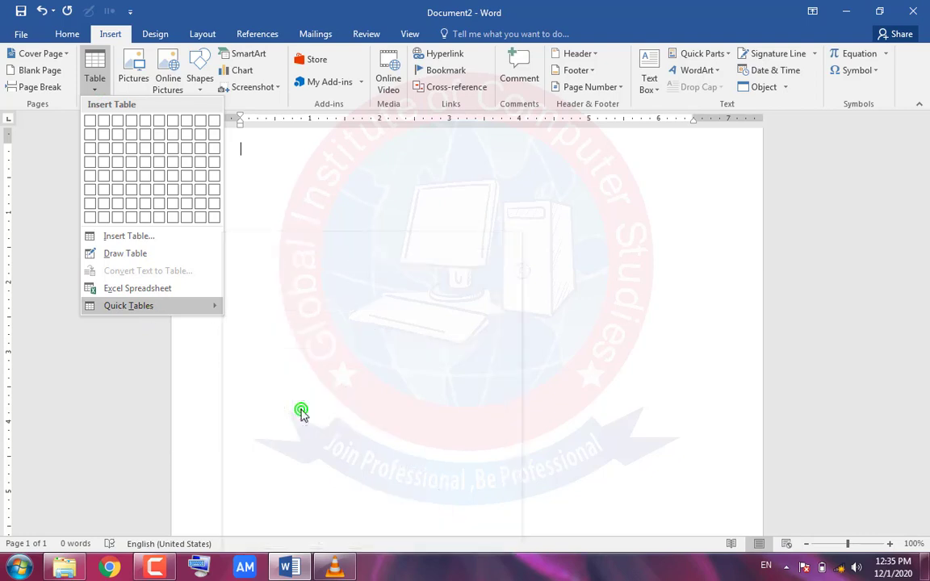
Browse the other built-in quick tables, from Calendar 4 to Matrix, and close the gallery without inserting one
click(62, 33)
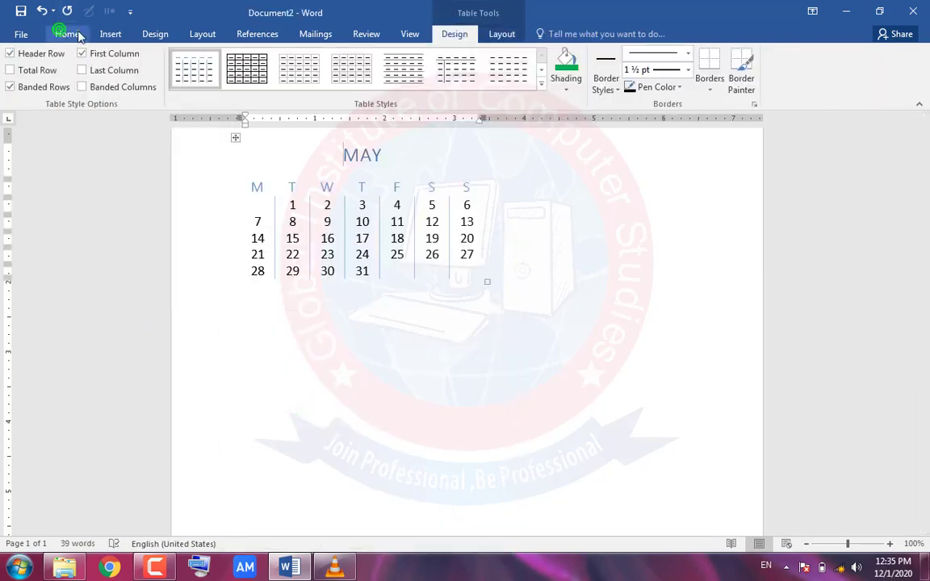
click(111, 34)
click(95, 80)
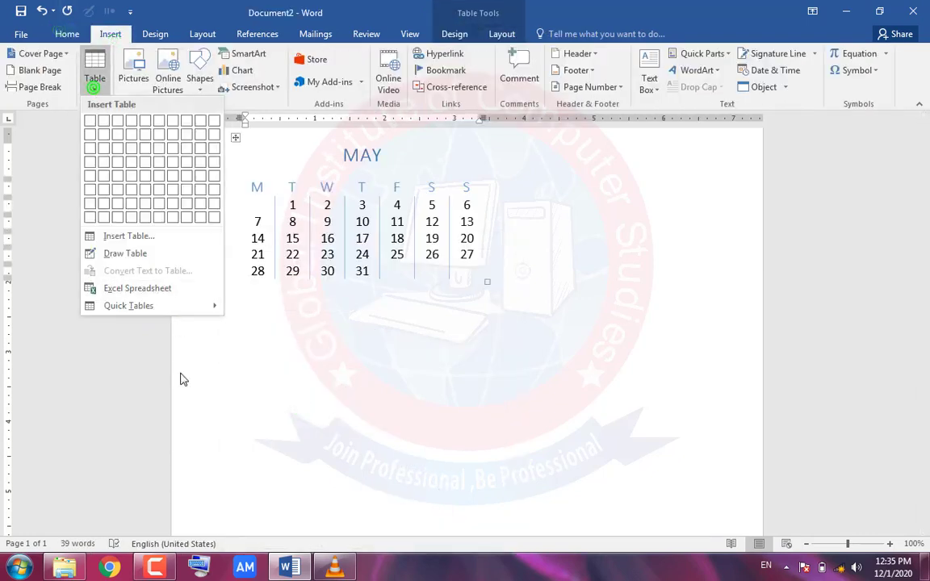
mouse_move(148, 310)
scroll(371, 400, down, 10)
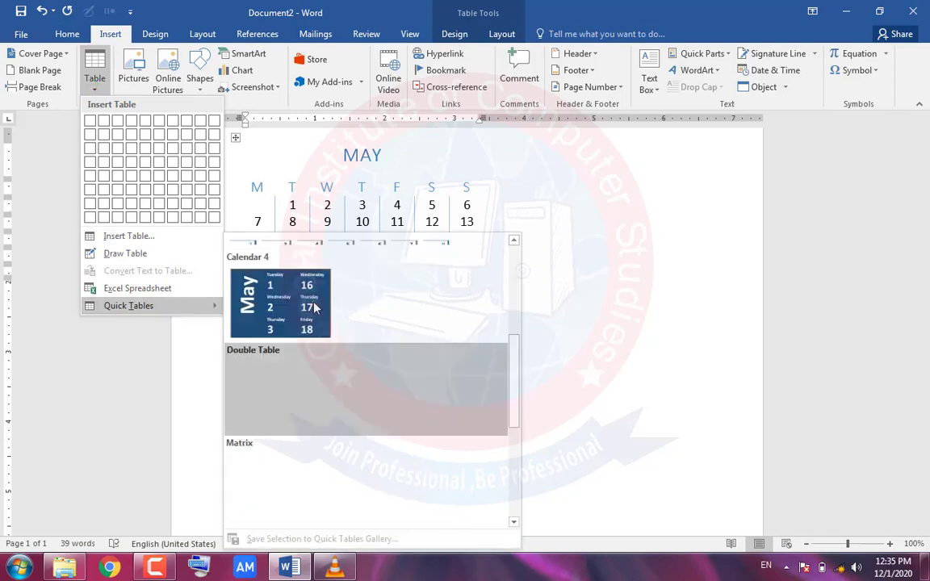
click(697, 297)
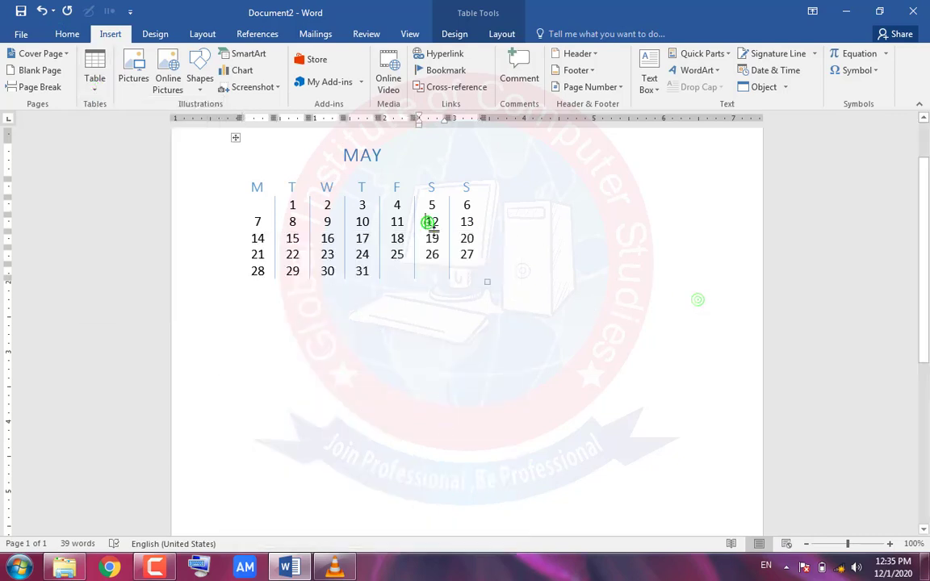
Add 2152 in front of the 12 in the May calendar, and view the Formula dialog for the cell containing 17 without applying it
text(2152)
click(361, 238)
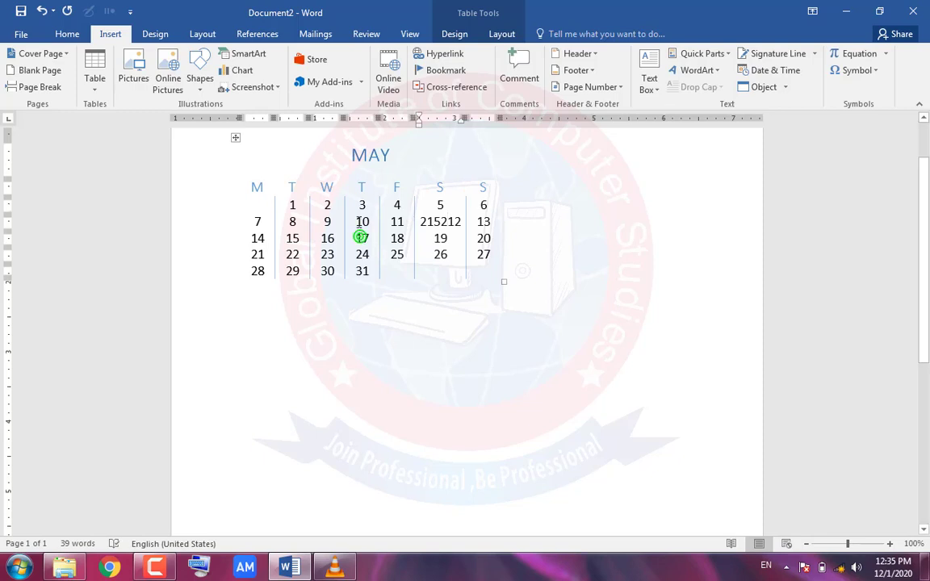
click(494, 37)
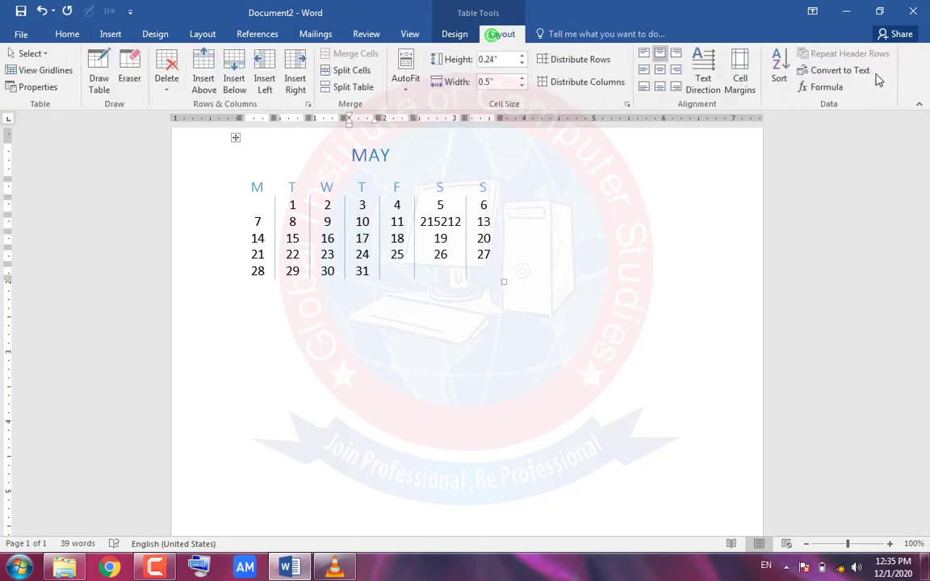
click(824, 86)
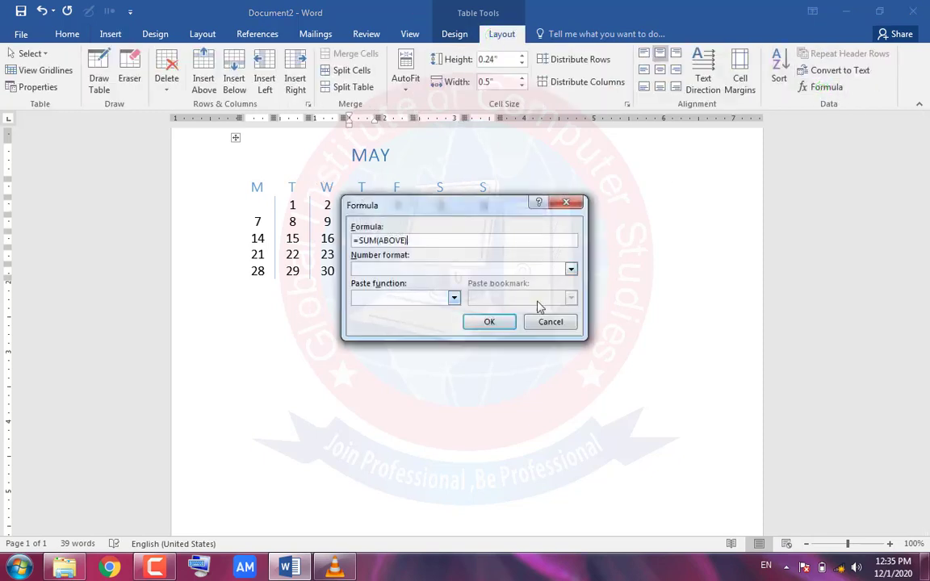
click(550, 322)
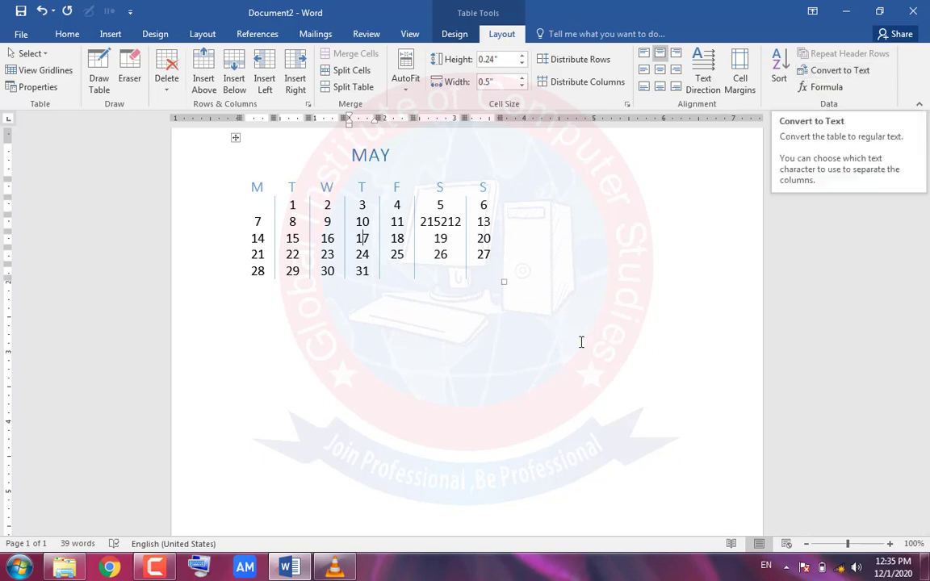
Delete the whole calendar table and generate two paragraphs of sample text with the =rand function
click(581, 342)
key(ctrl+a)
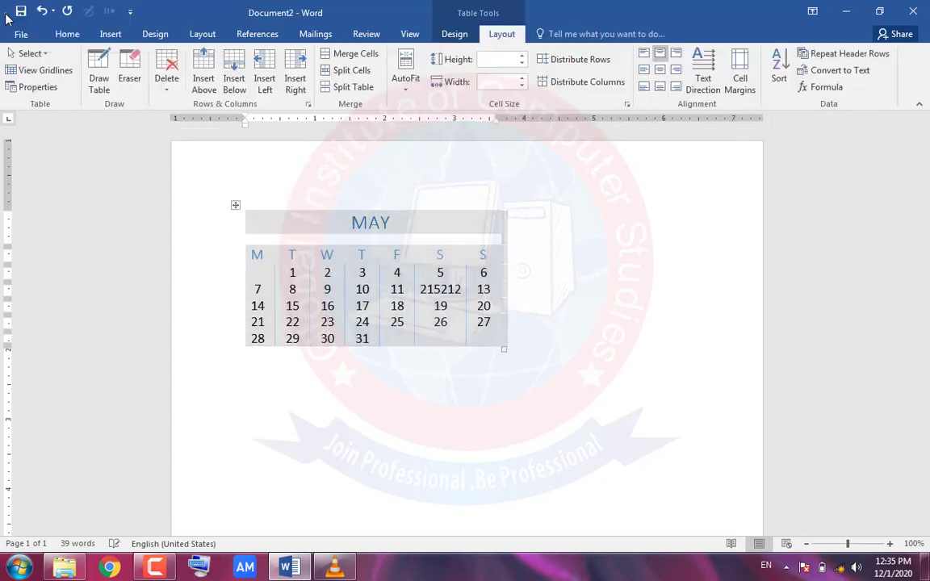
key(Delete)
key(ctrl+a)
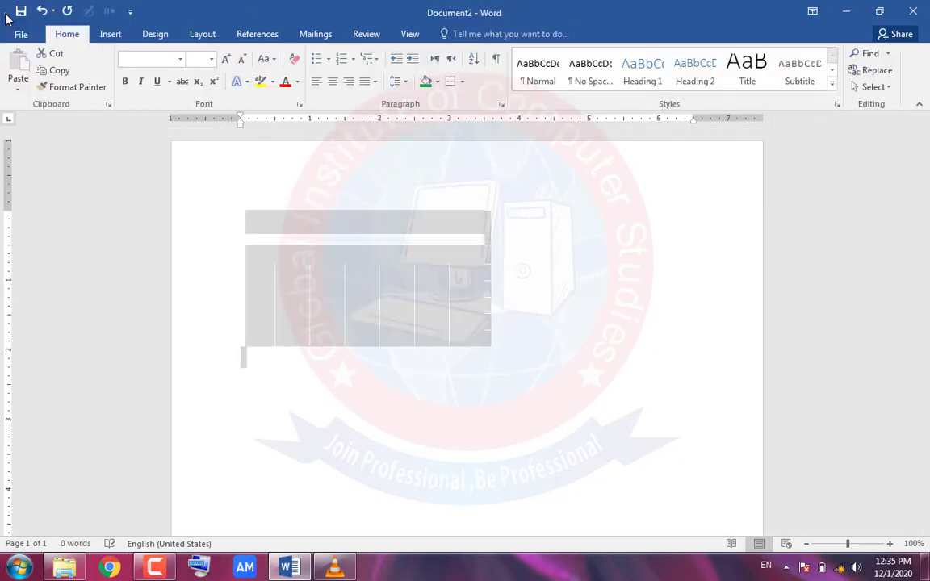
key(Delete)
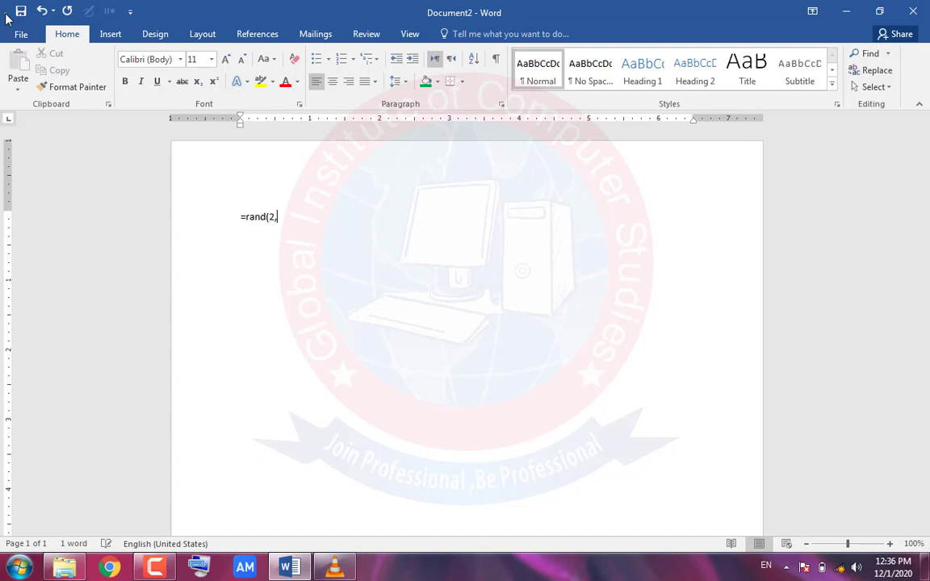
text())
key(Return)
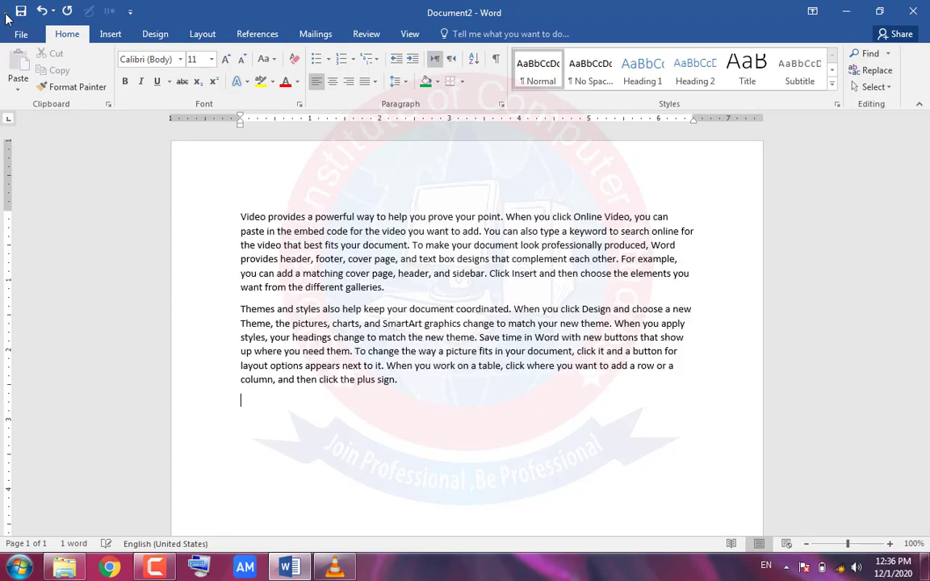
Convert all the sample text to a table with 4 columns, fixed column width and text separated at commas
key(ctrl+a)
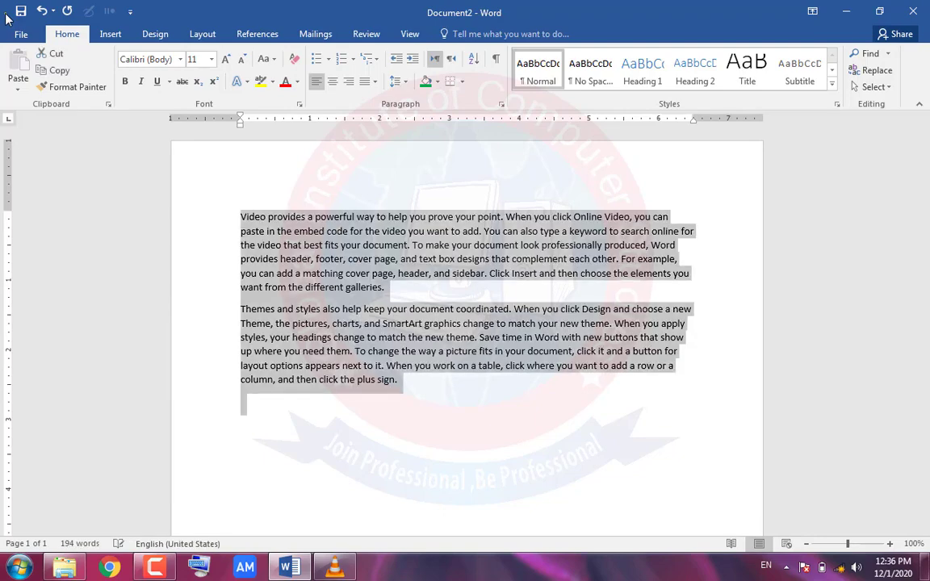
click(113, 35)
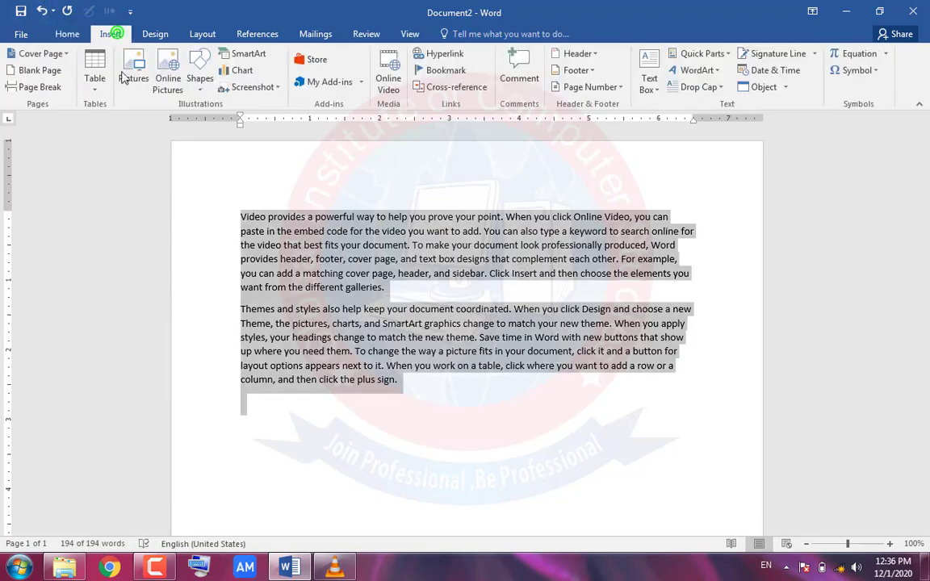
click(94, 71)
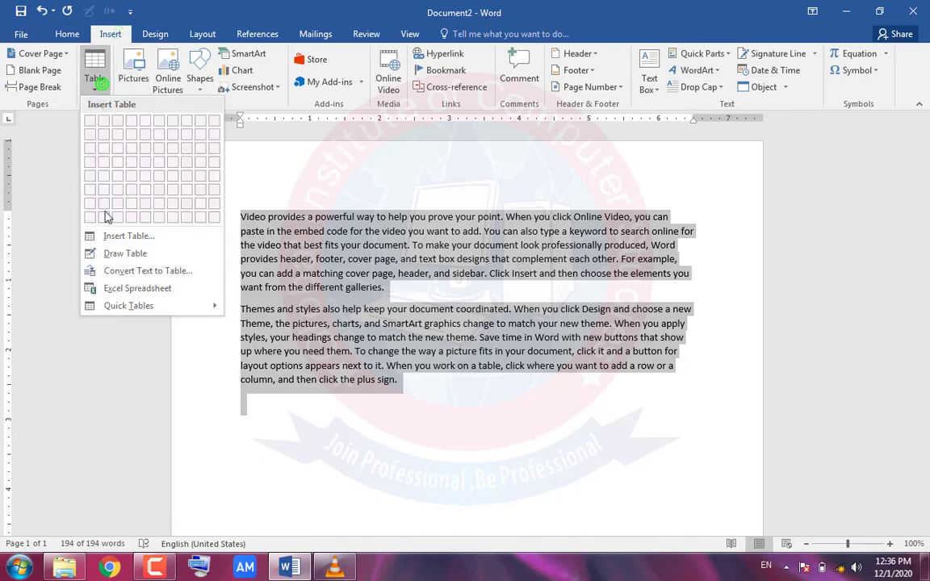
click(110, 273)
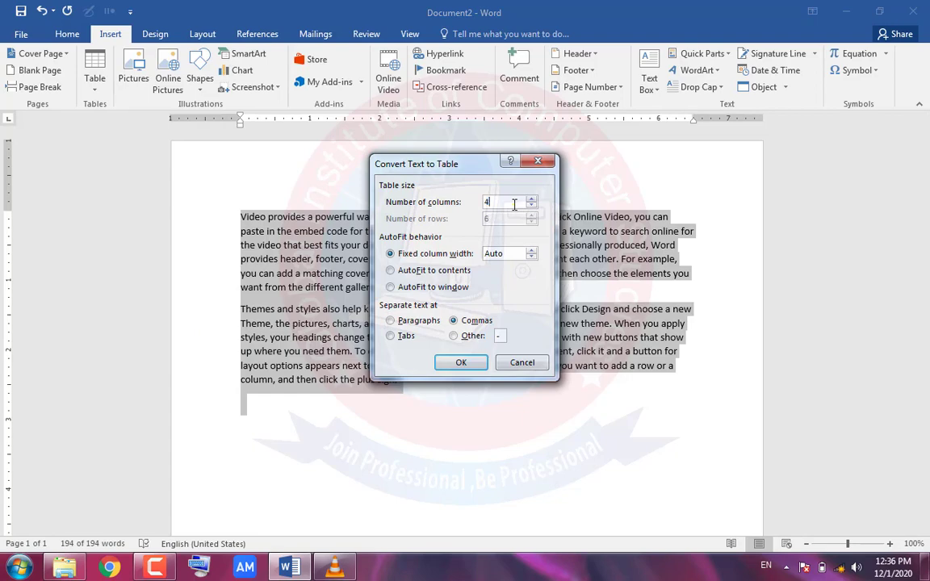
click(462, 365)
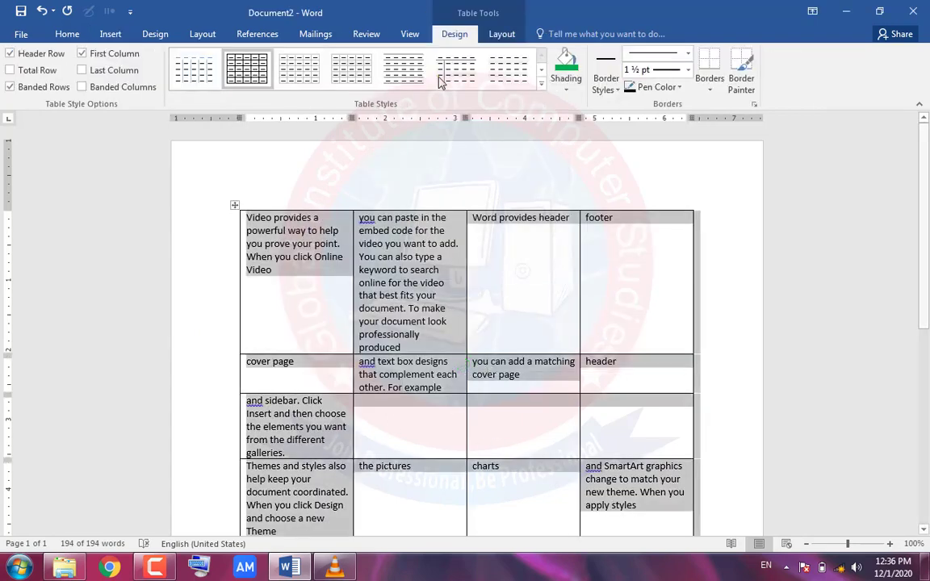
Convert the whole table back to regular text, separated with paragraph marks
click(501, 34)
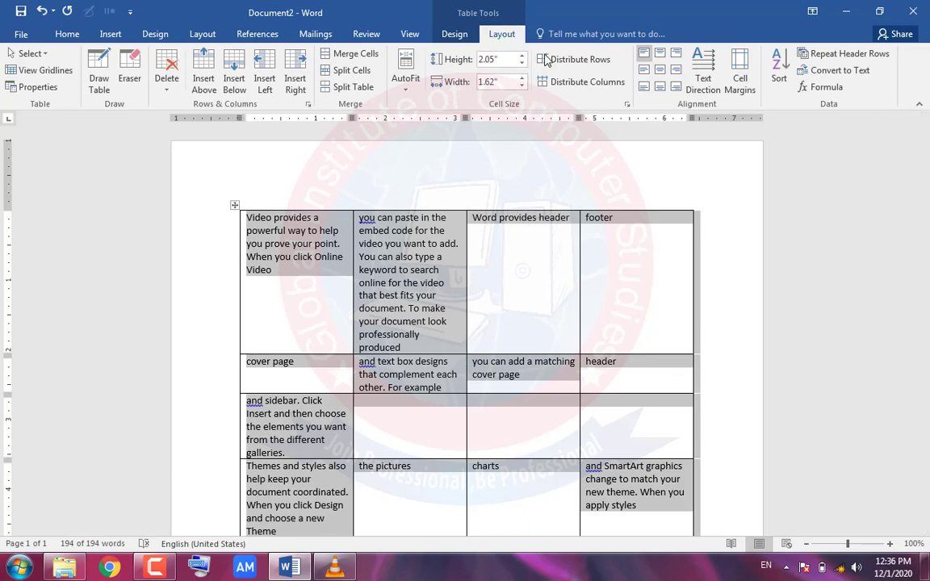
click(837, 71)
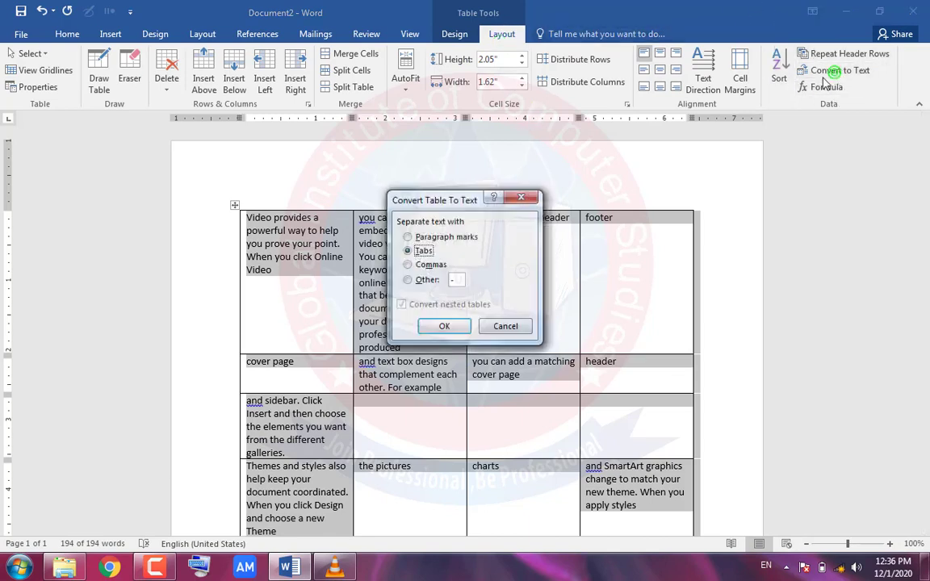
click(429, 238)
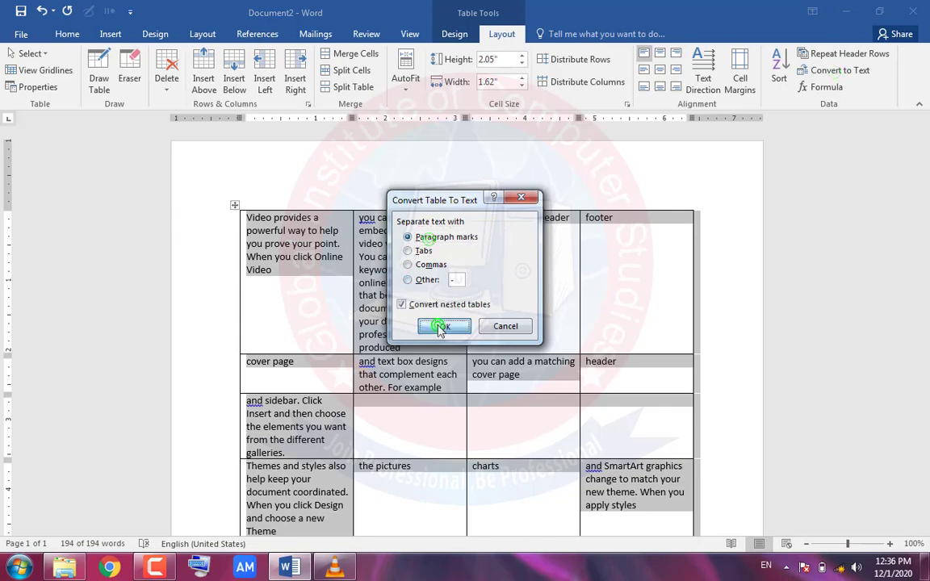
click(432, 326)
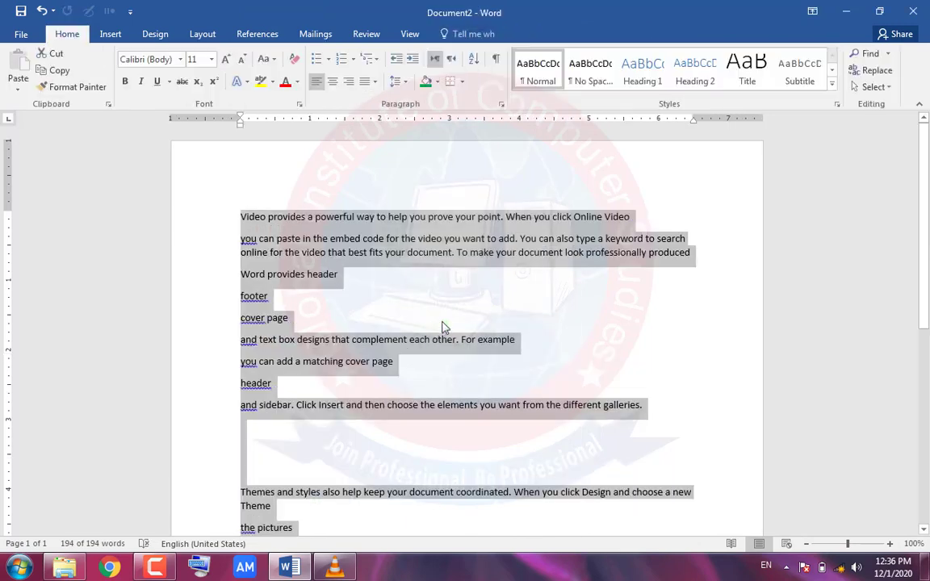
click(464, 307)
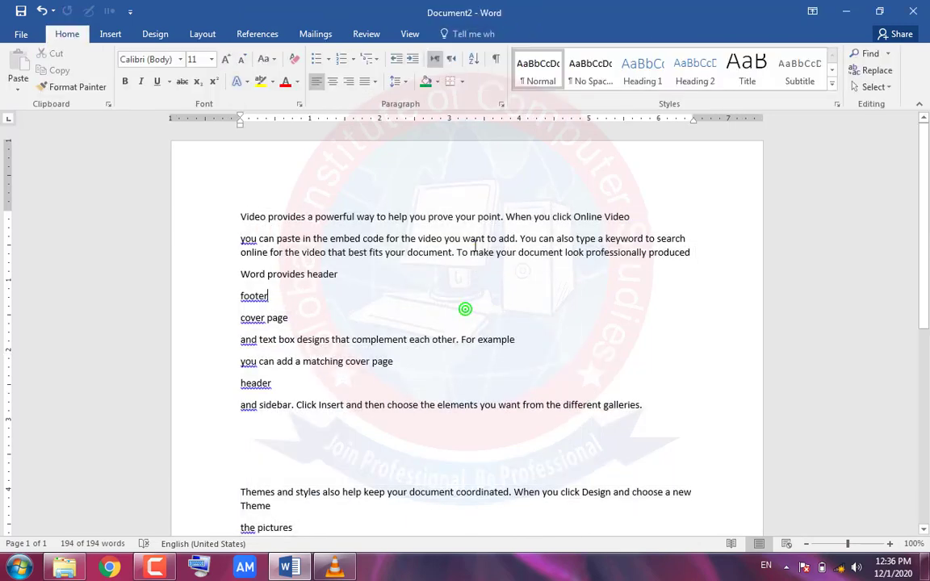
Insert a table of 6 columns and 2 rows below the last line of text and show its layout options
click(110, 34)
drag(209, 160, 158, 159)
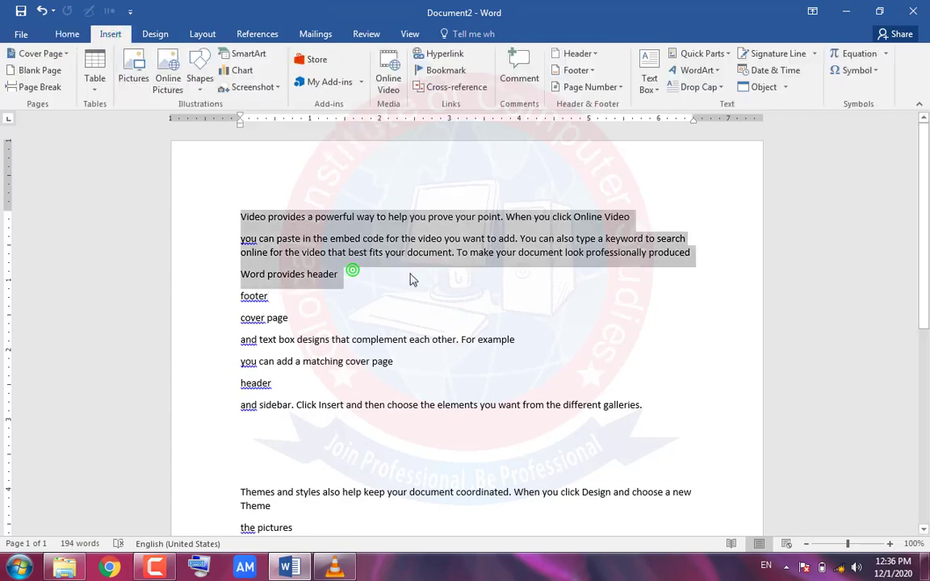
click(429, 297)
scroll(408, 332, down, 3)
scroll(409, 330, down, 5)
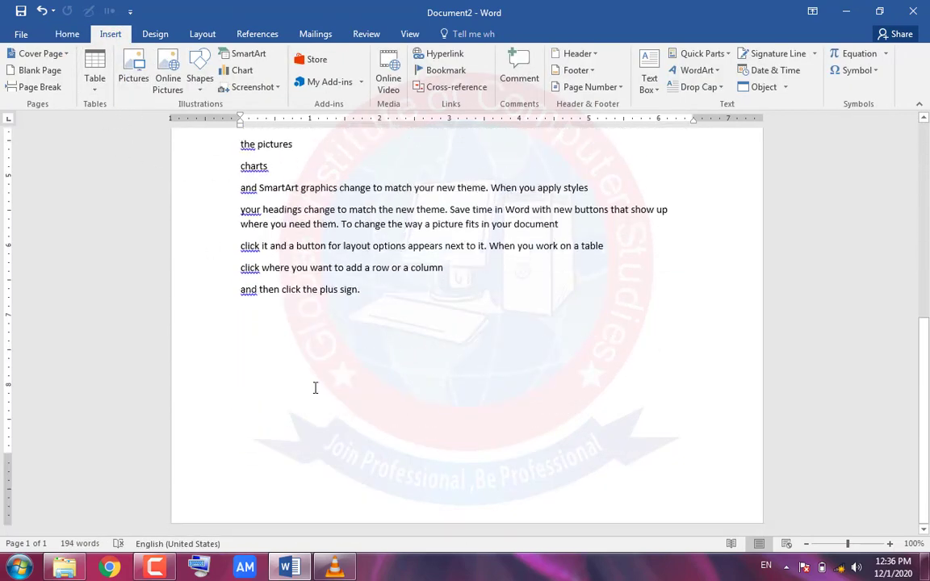
click(261, 330)
click(95, 81)
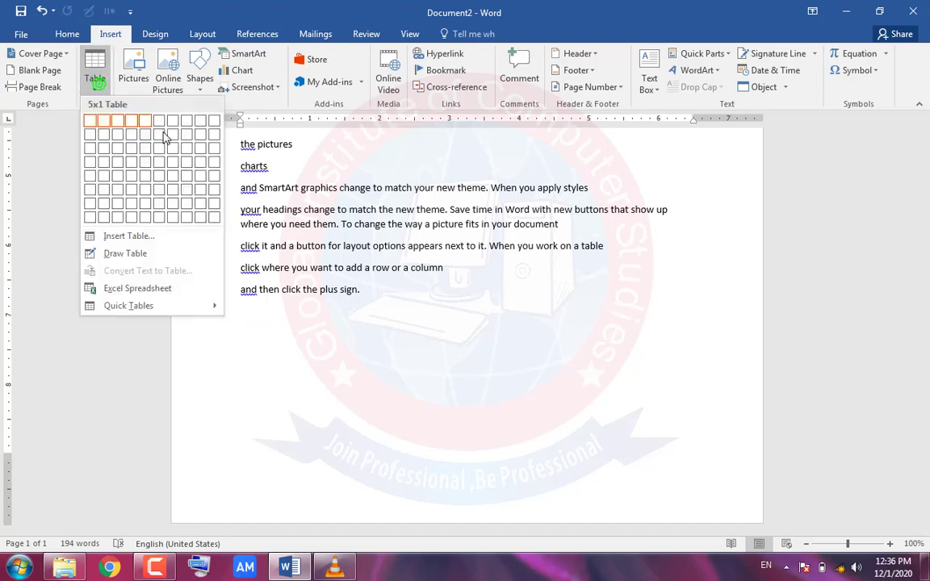
click(164, 137)
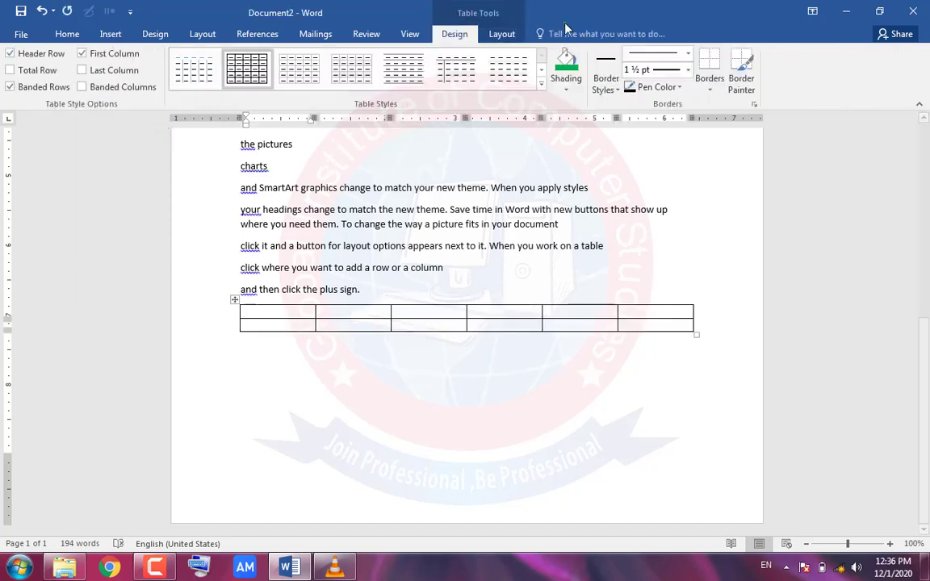
click(494, 37)
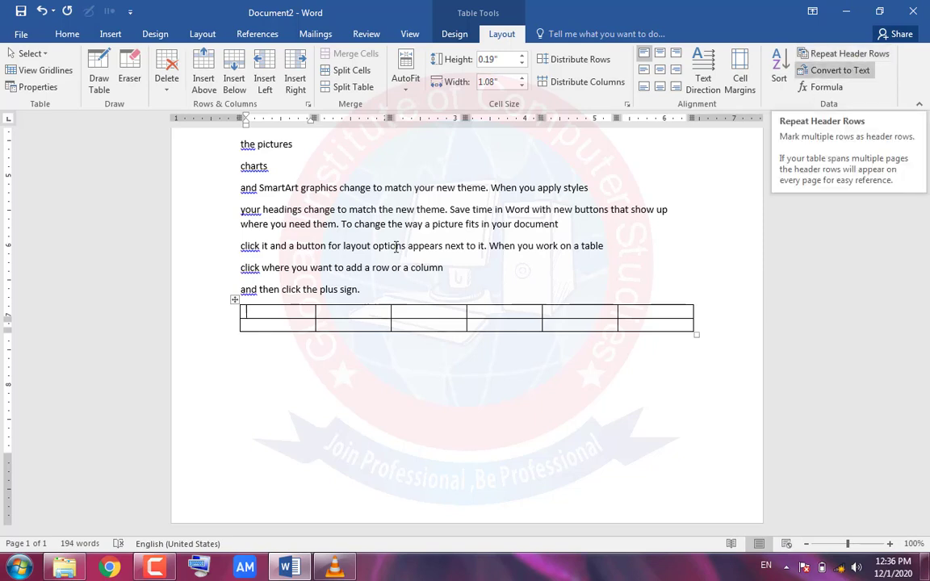
Delete the entire document content, including the text and the empty table
click(311, 425)
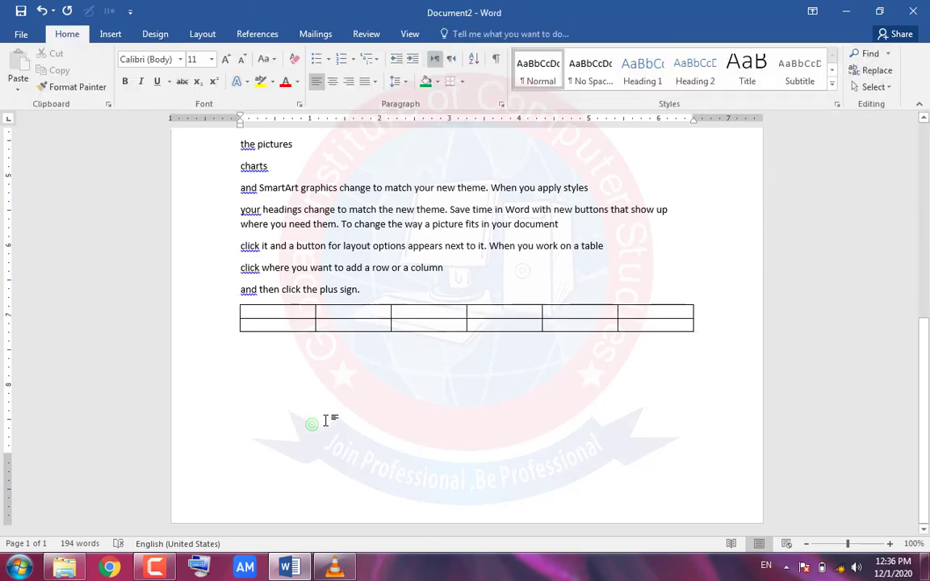
key(ctrl+a)
key(Delete)
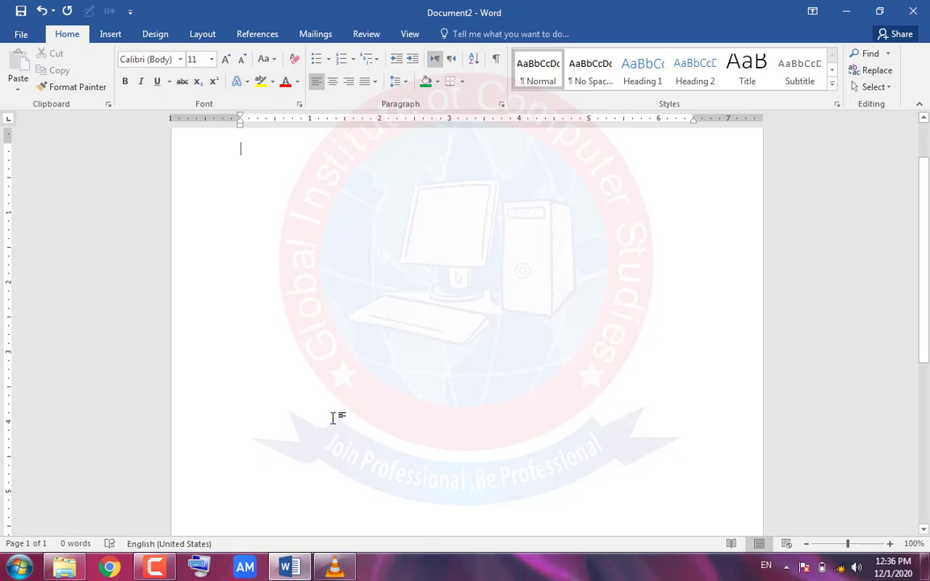
Insert a 4-column table with fixed column width and enough rows to span several pages
click(111, 34)
click(96, 84)
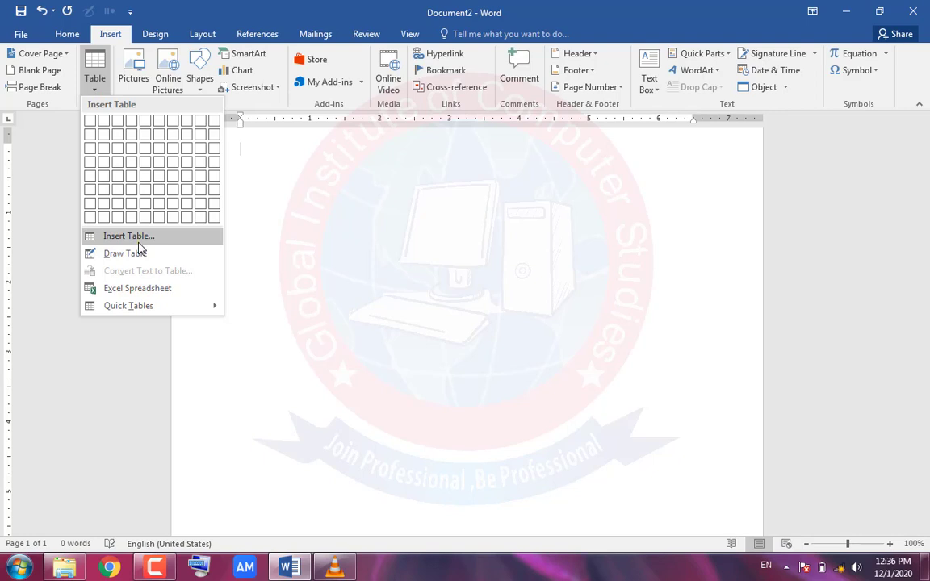
click(138, 242)
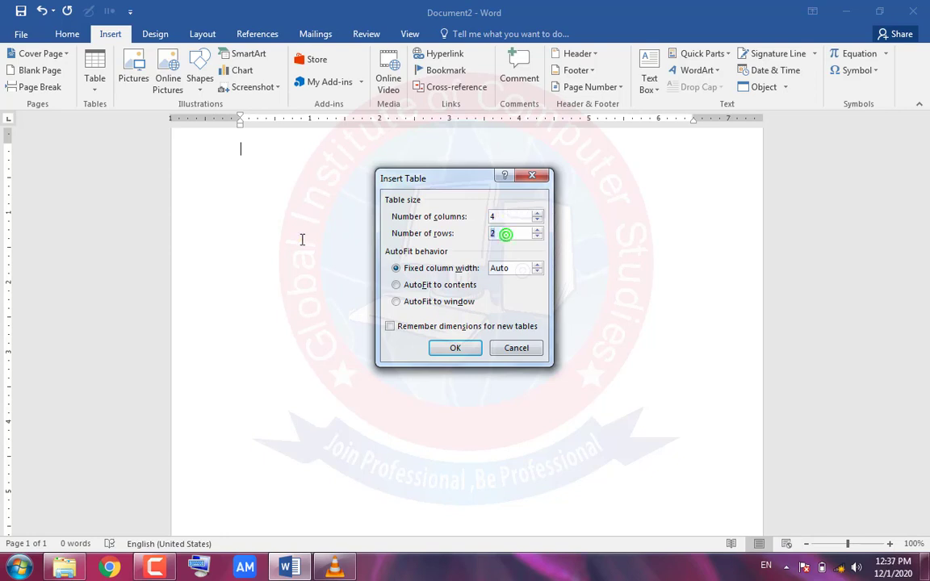
key(Return)
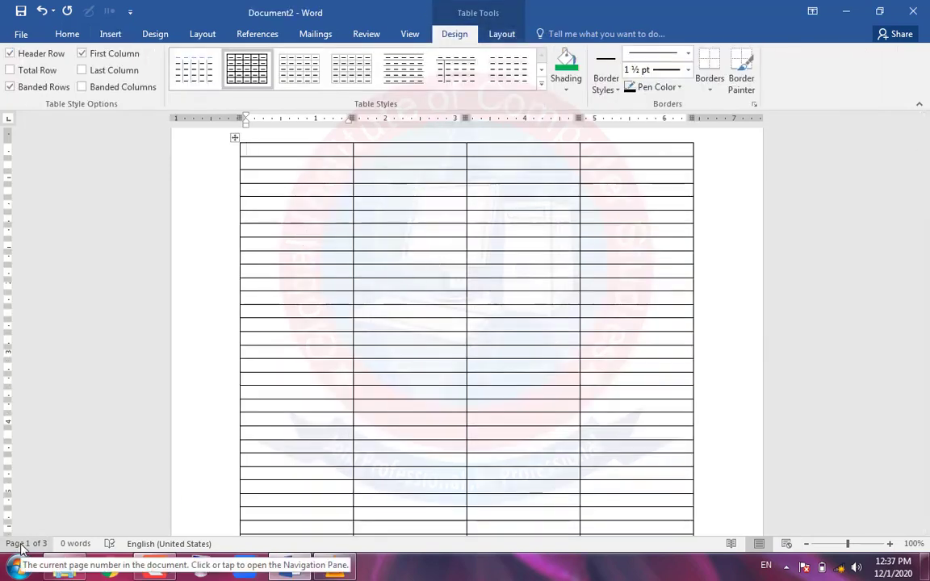
Enter gbnmn in the second cell of the table's first row and check how the table continues down the page
click(405, 155)
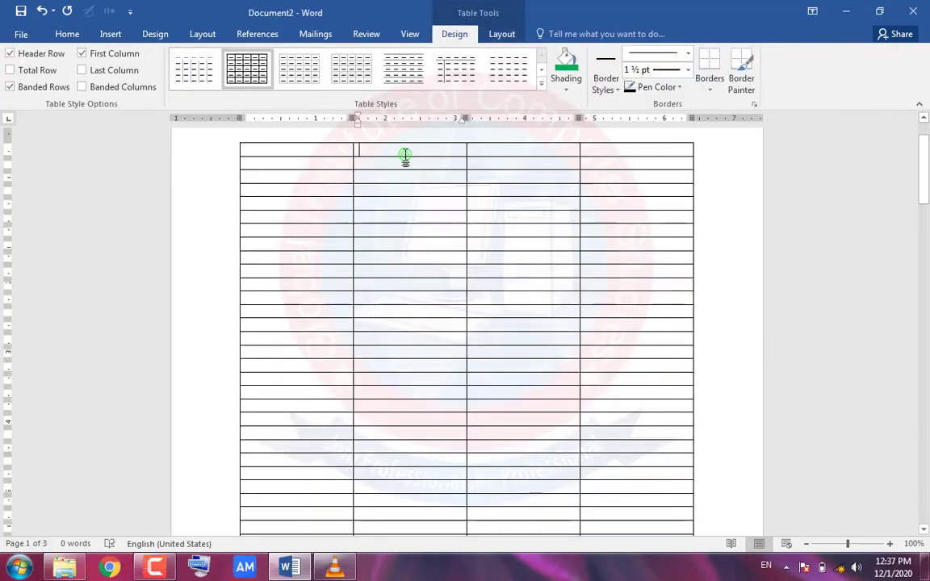
text(gbnmn)
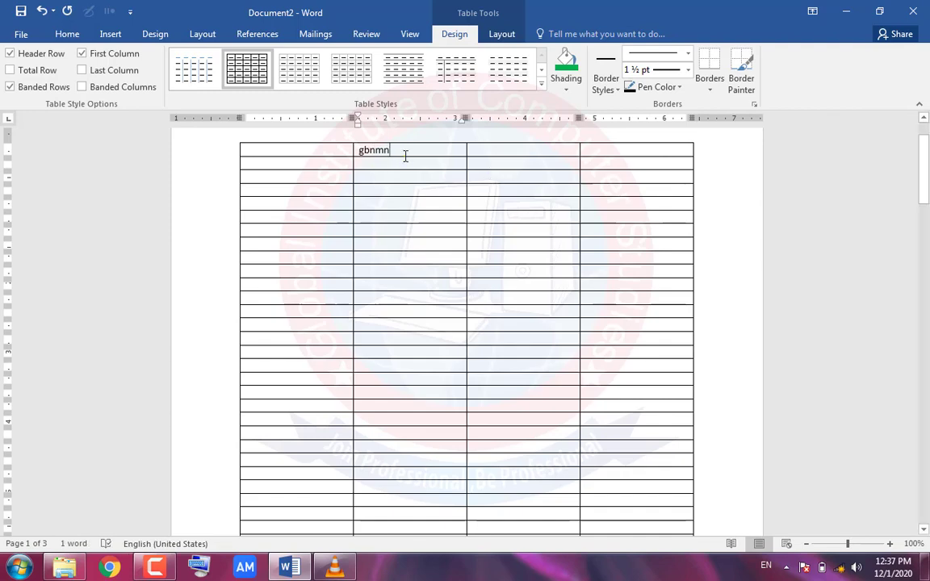
scroll(386, 442, down, 15)
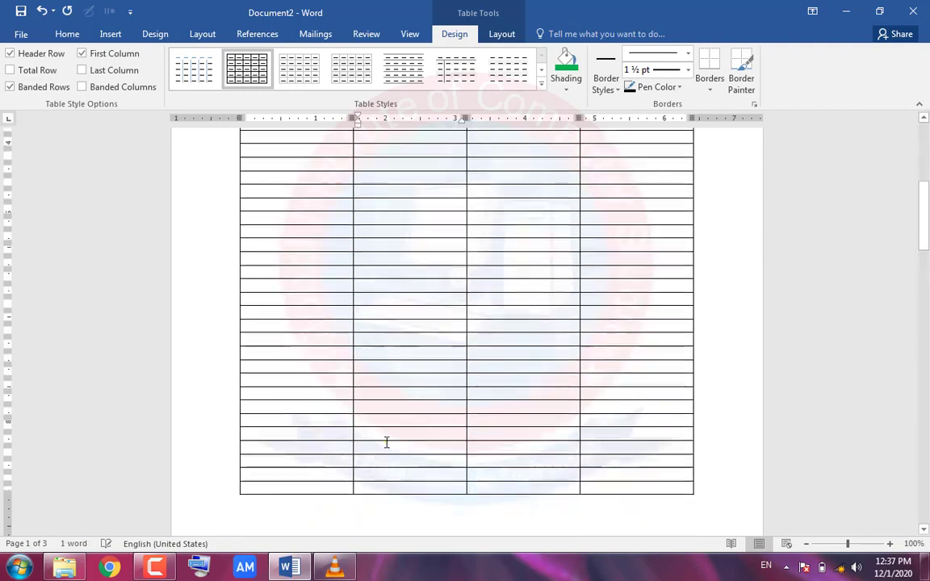
Turn on repeating header rows for the table, check the last page, and turn the repetition off again
scroll(381, 395, up, 3)
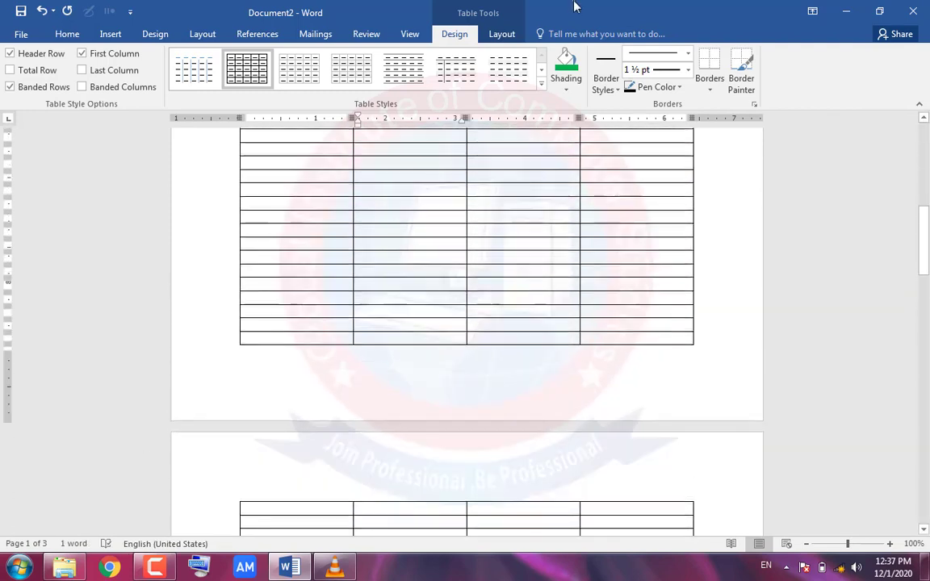
click(501, 34)
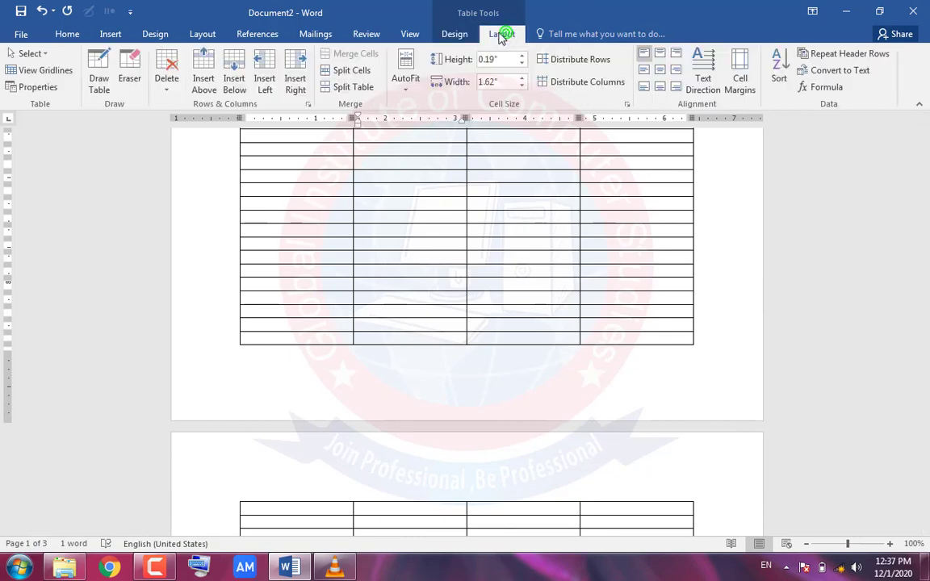
click(844, 53)
scroll(321, 426, down, 3)
scroll(321, 426, down, 20)
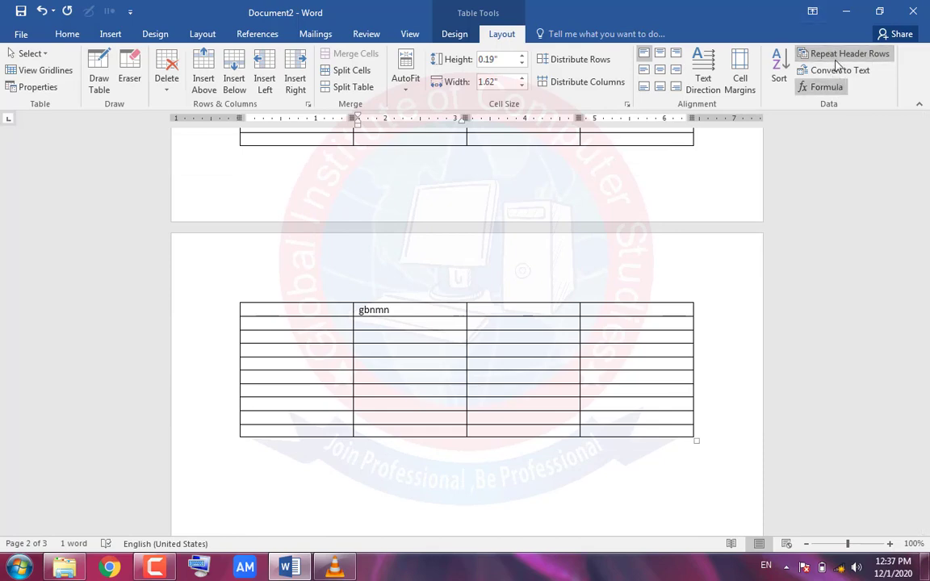
click(844, 53)
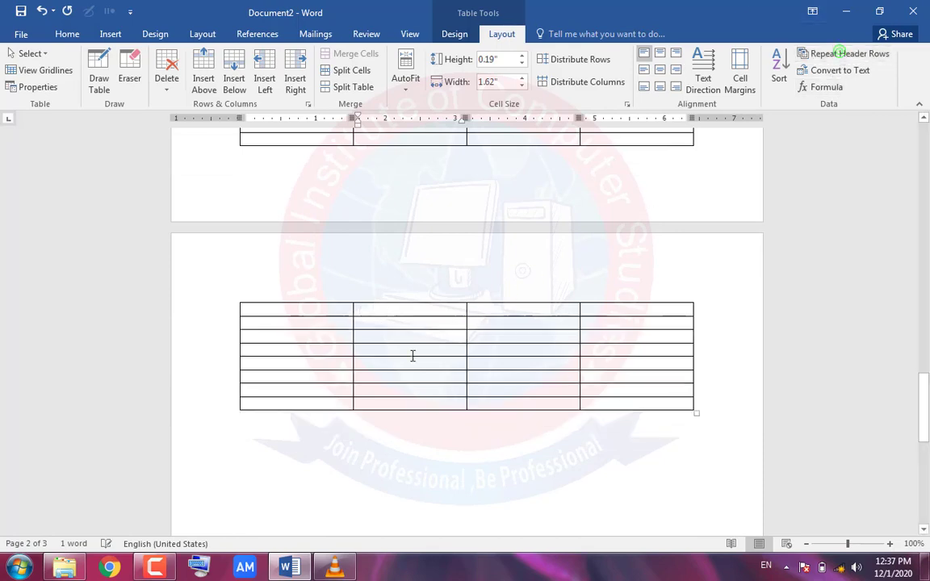
scroll(411, 328, up, 15)
Show the options for converting the table to text and the table formula settings, cancelling both without changes
click(410, 326)
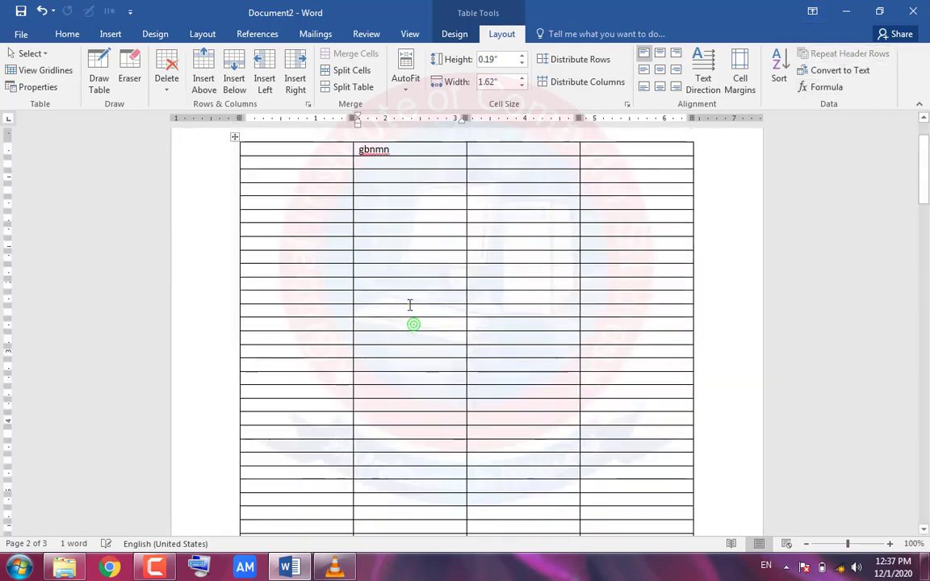
click(803, 71)
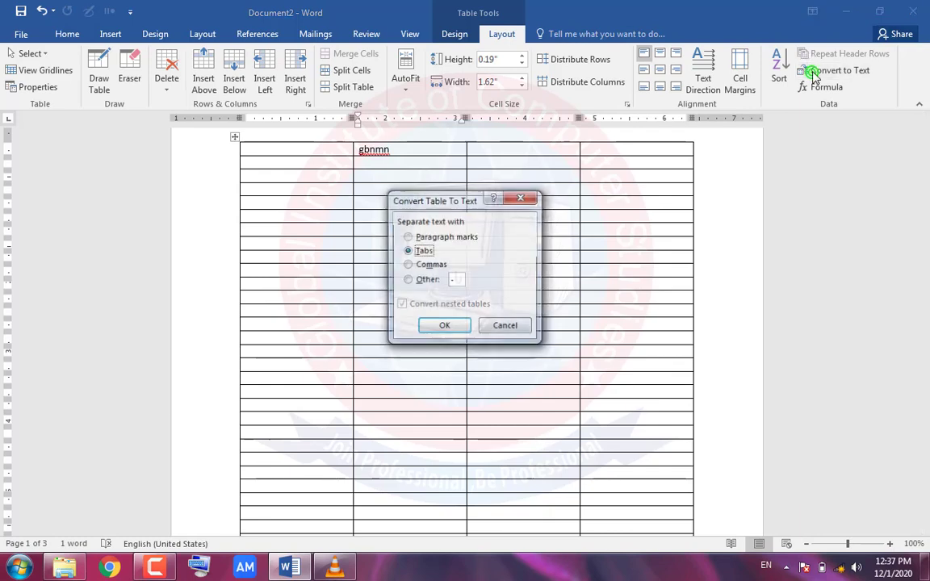
click(500, 326)
click(814, 90)
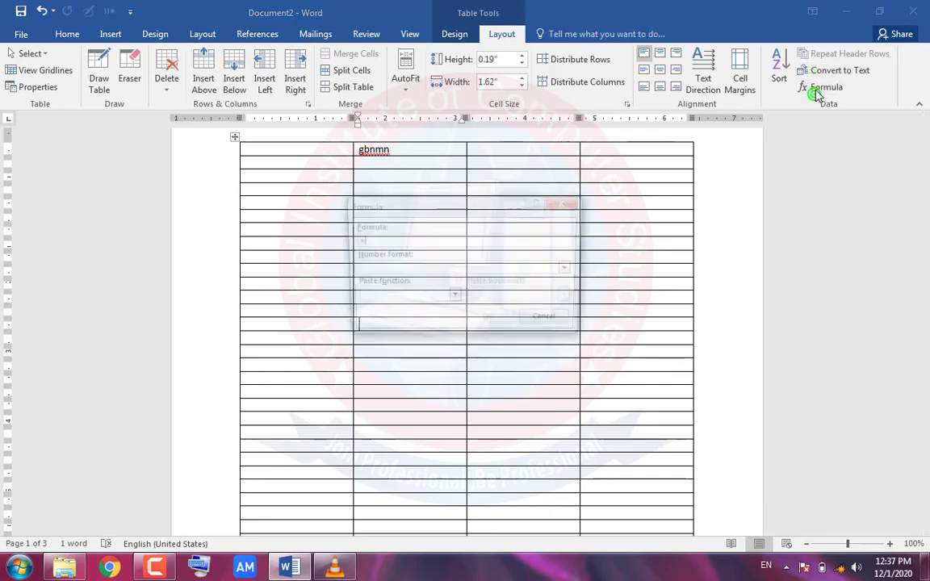
click(549, 323)
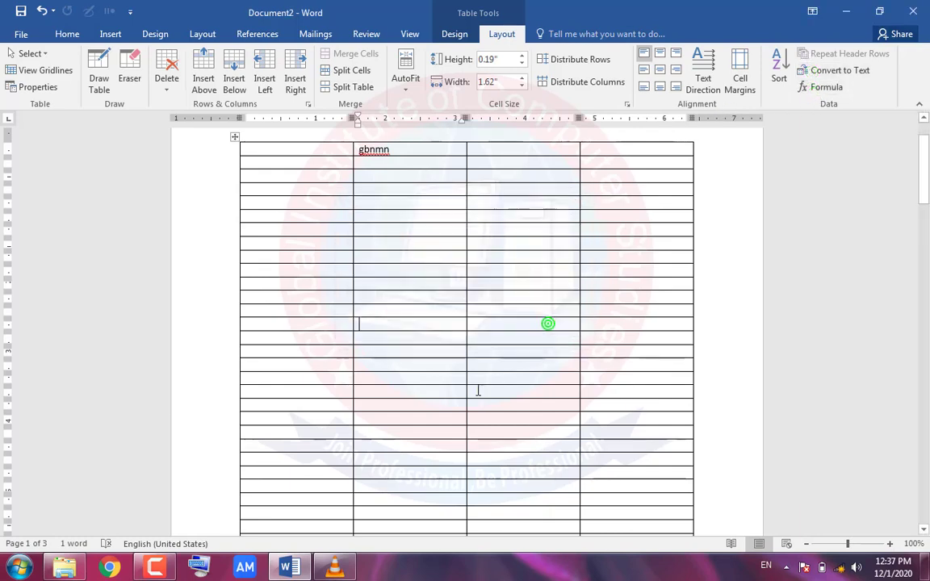
Insert the formula =78*21366 in the third column of the table's fourteenth row
click(496, 323)
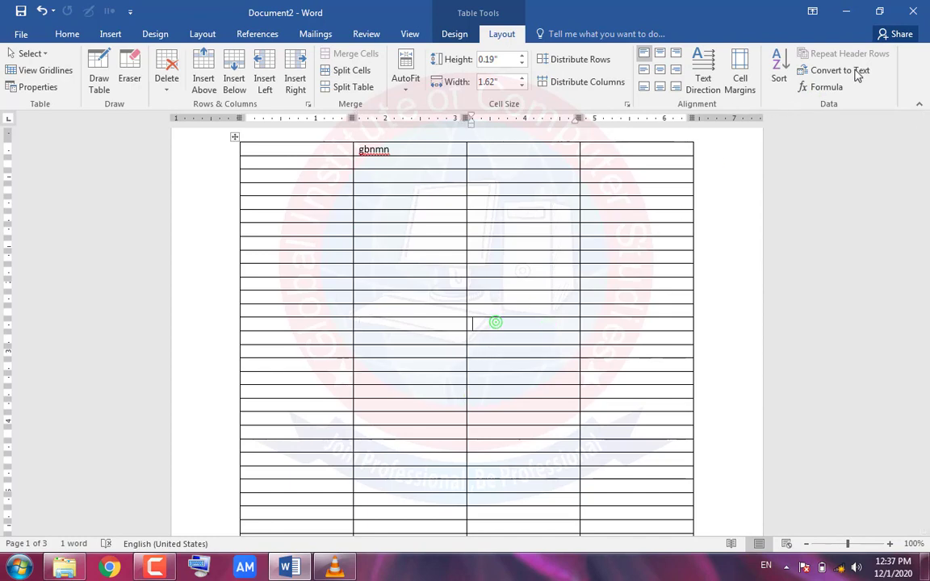
click(823, 91)
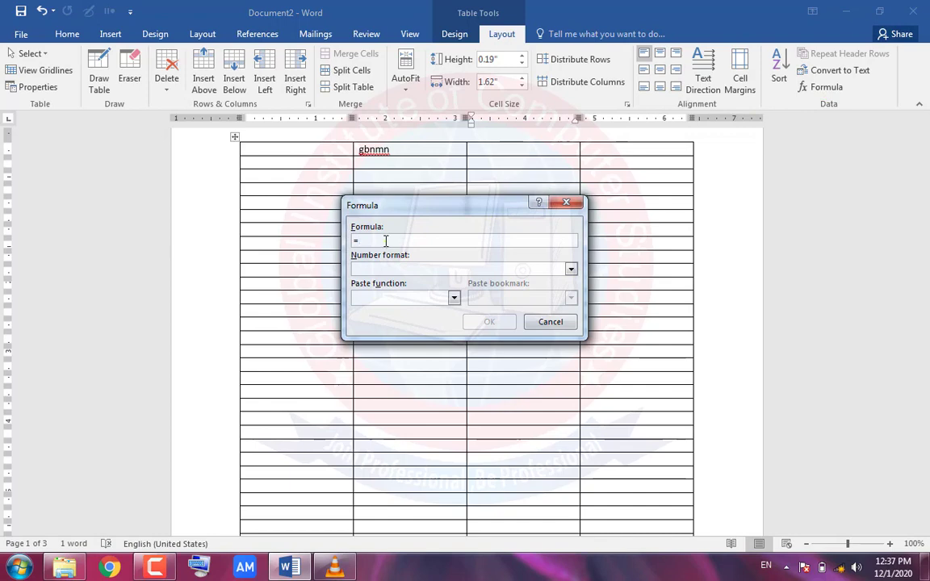
text(78*2136)
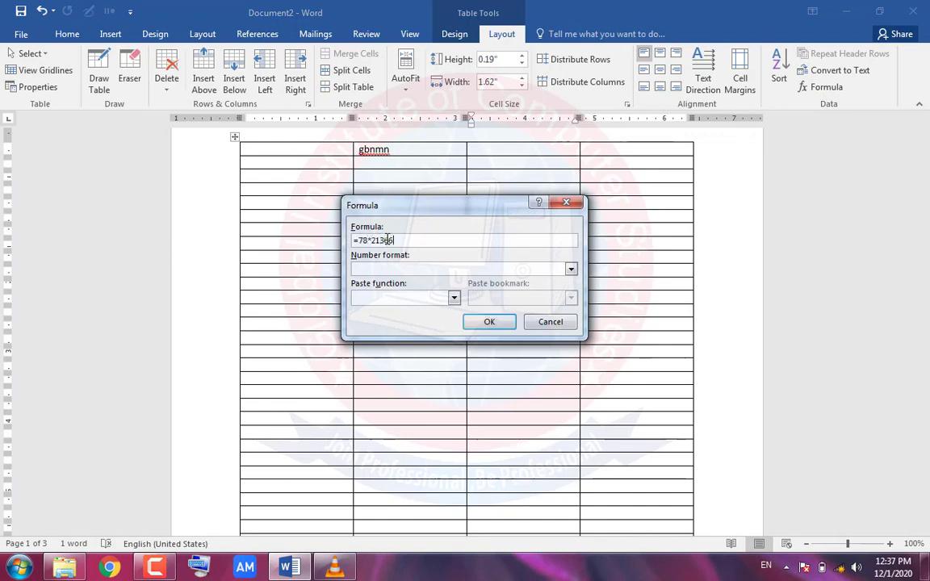
key(Return)
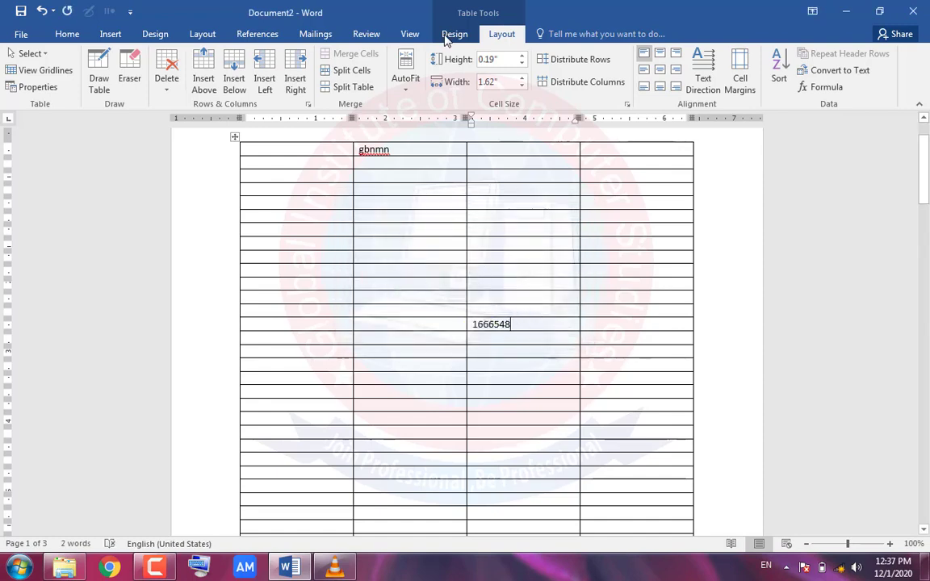
Show the available ways of inserting a table
click(110, 34)
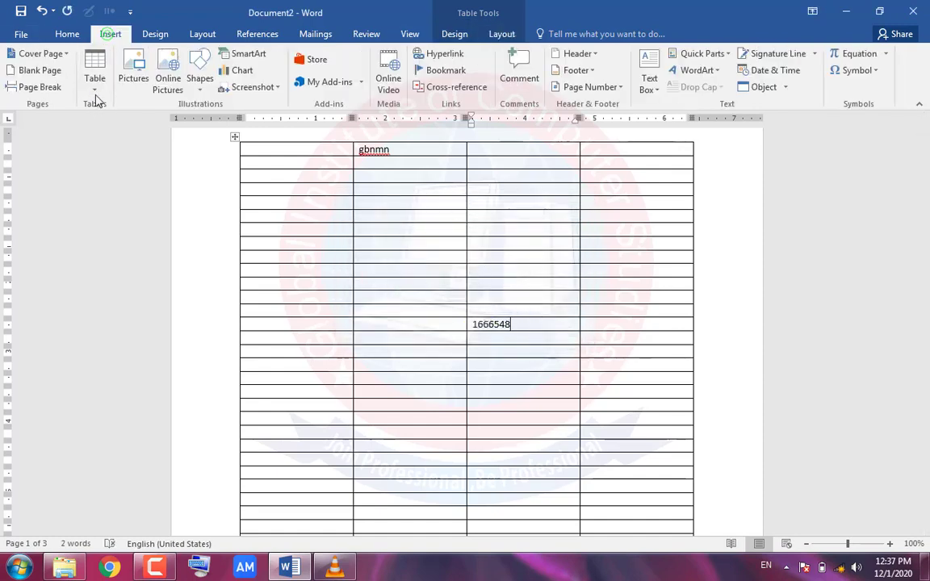
click(94, 89)
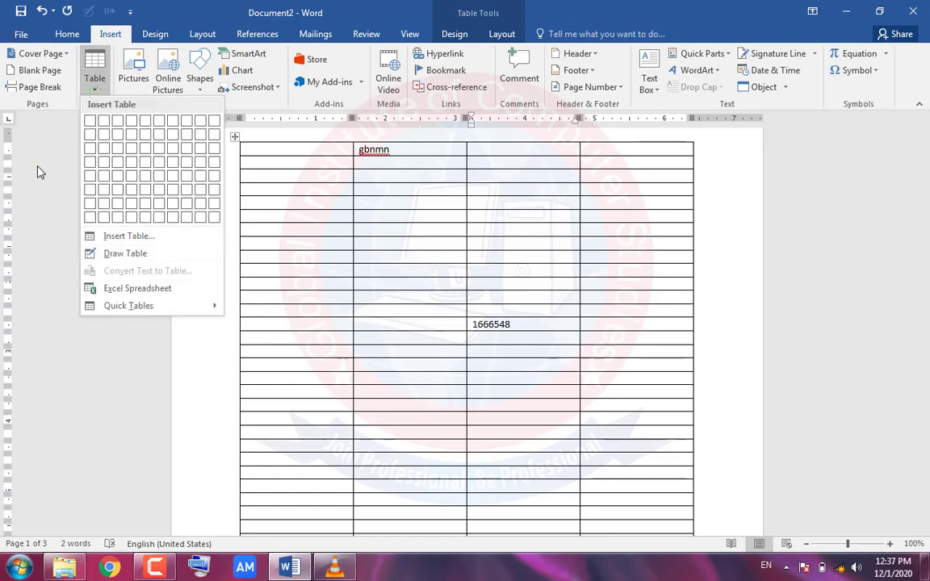